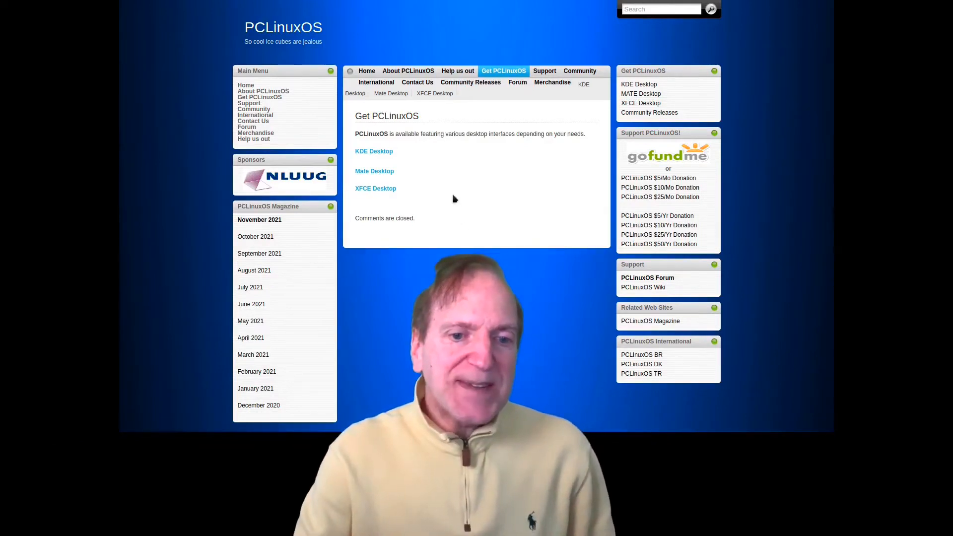
- Open the Mate Desktop page and read through its included applications, MATE64 features, hardware requirements and download locations
left_click(381, 173)
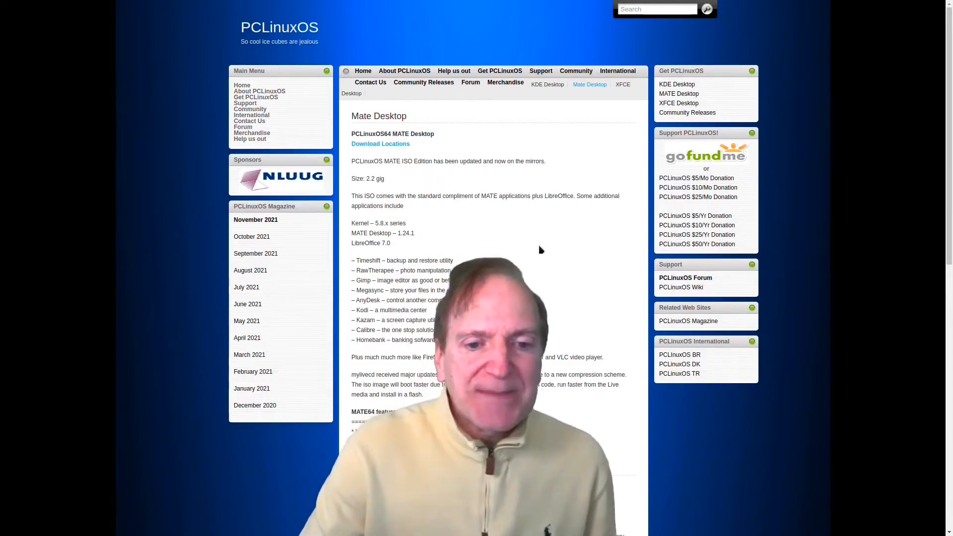
scroll(445, 219, "down", 3)
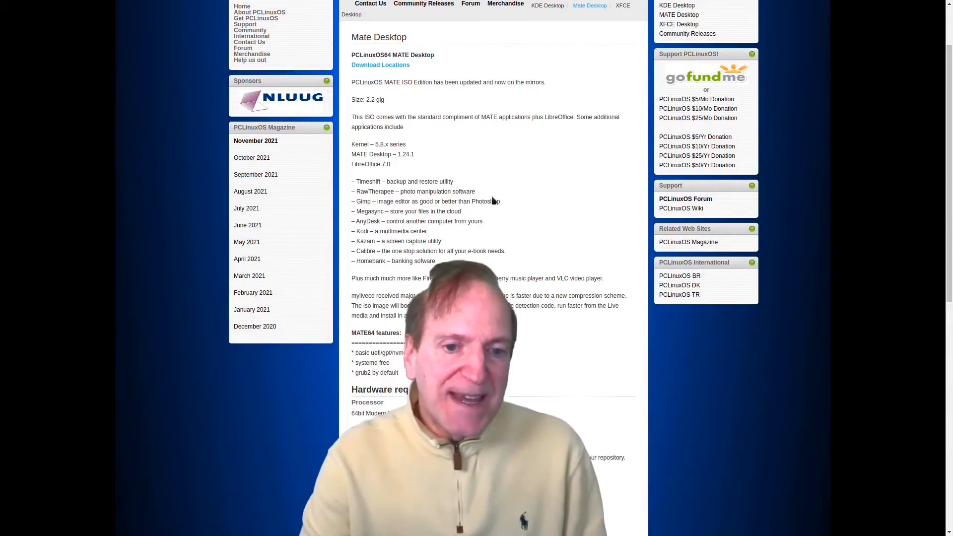
scroll(493, 201, "down", 2)
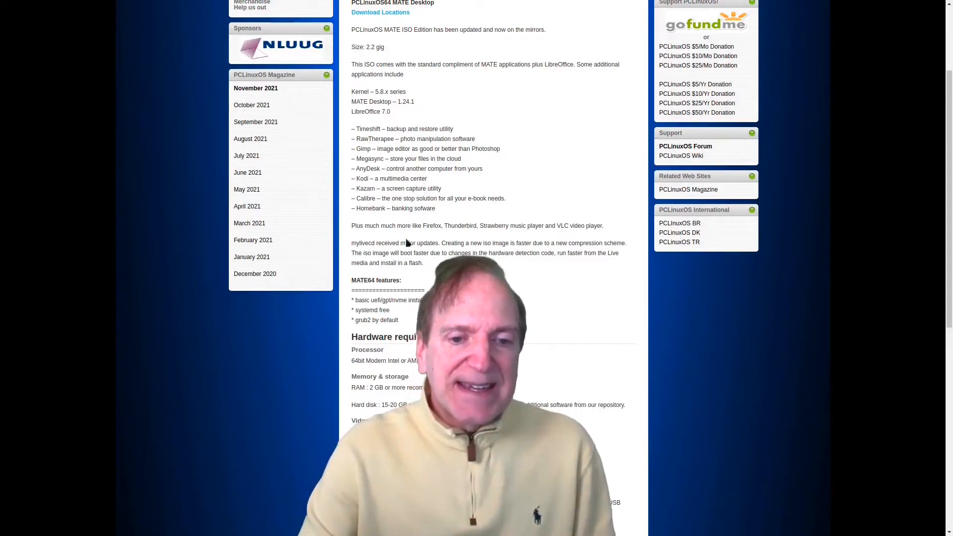
scroll(406, 240, "down", 3)
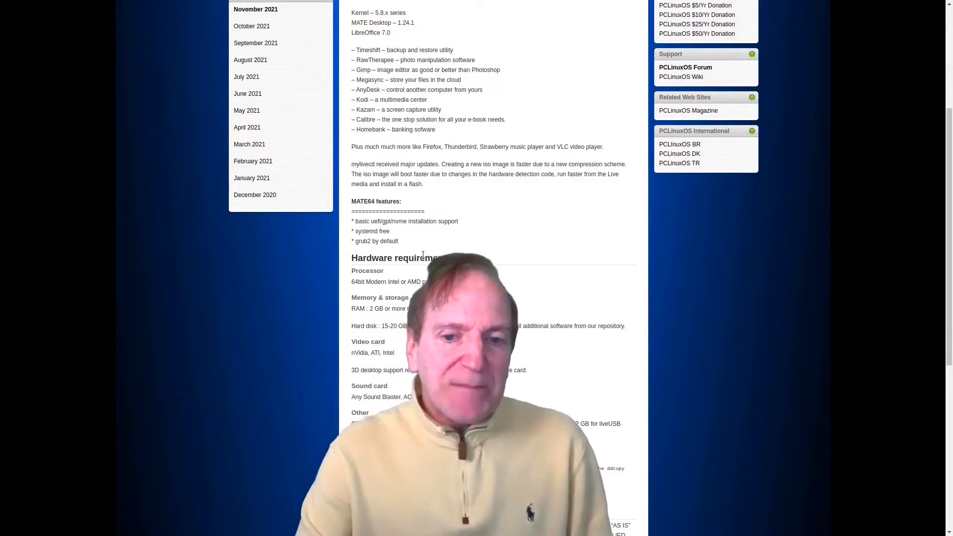
scroll(468, 214, "down", 5)
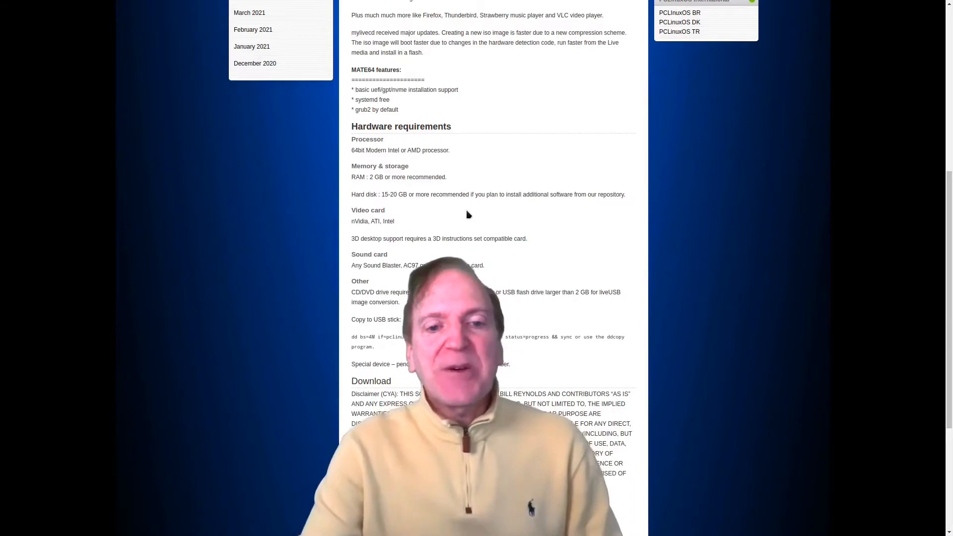
scroll(468, 214, "down", 3)
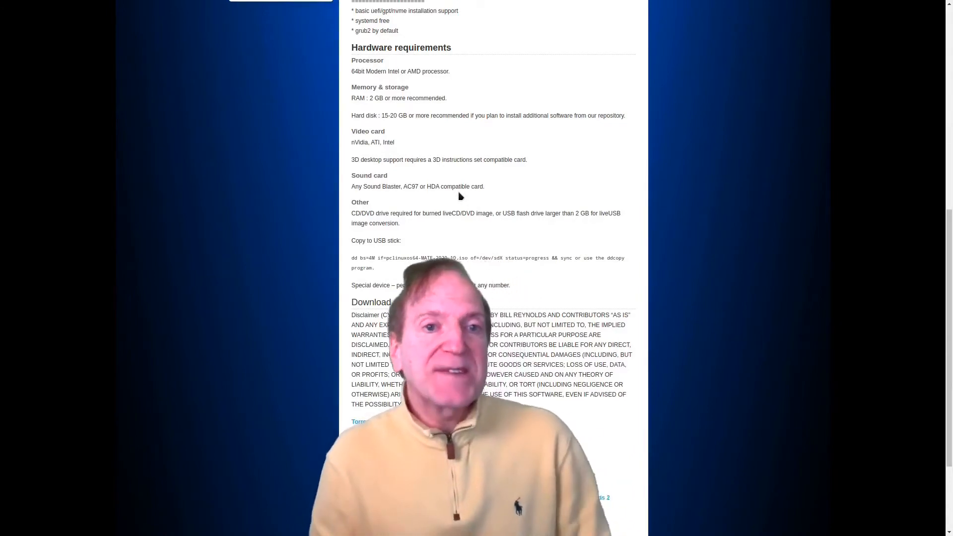
scroll(460, 196, "down", 3)
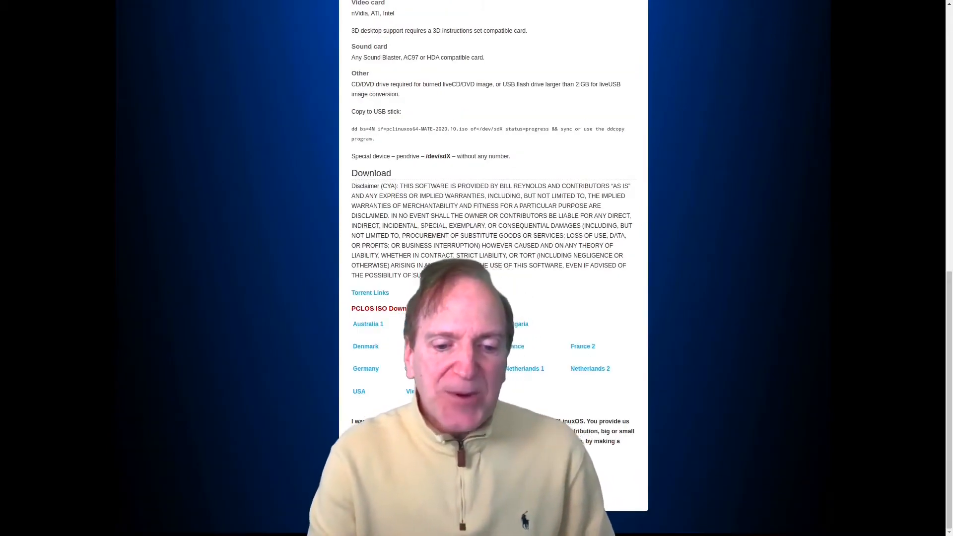
scroll(477, 231, "up", 3)
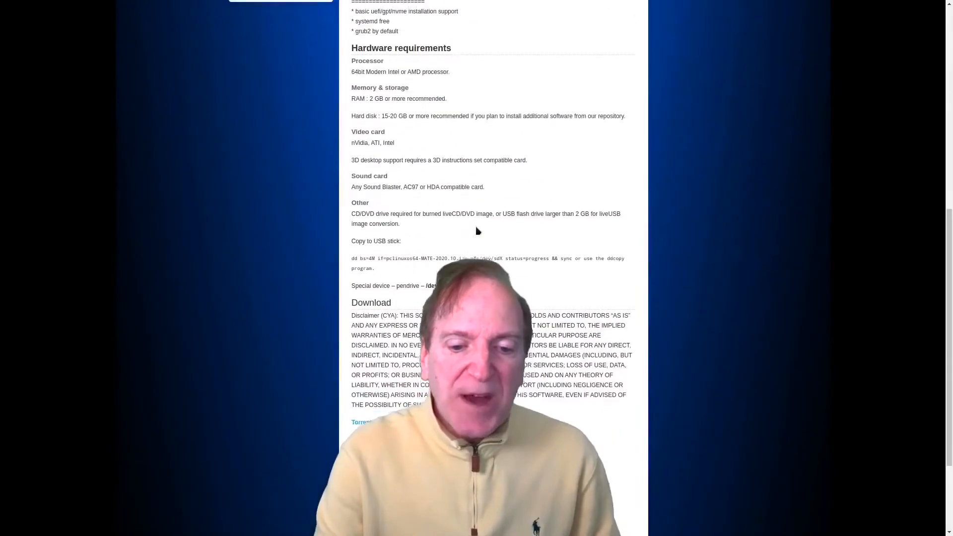
scroll(478, 230, "up", 10)
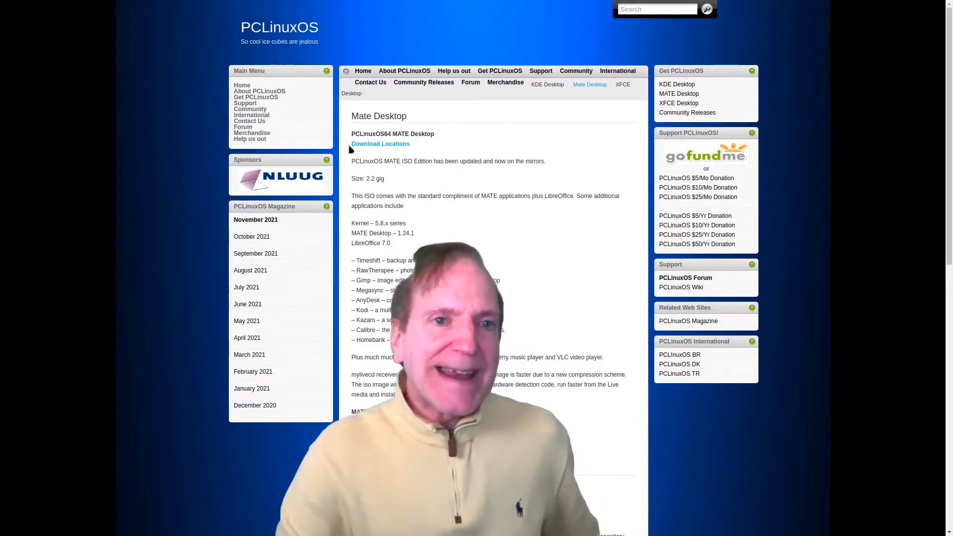
- Switch to the MATE Desktop Environment website and examine its news, supported distributions, applications and the origin of the name
right_click(211, 49)
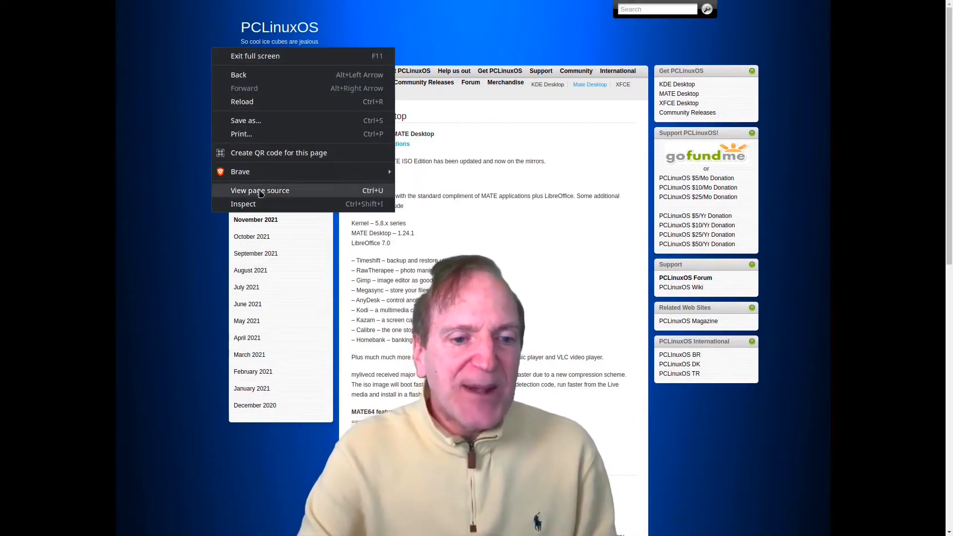
left_click(441, 35)
key("ctrl+Tab")
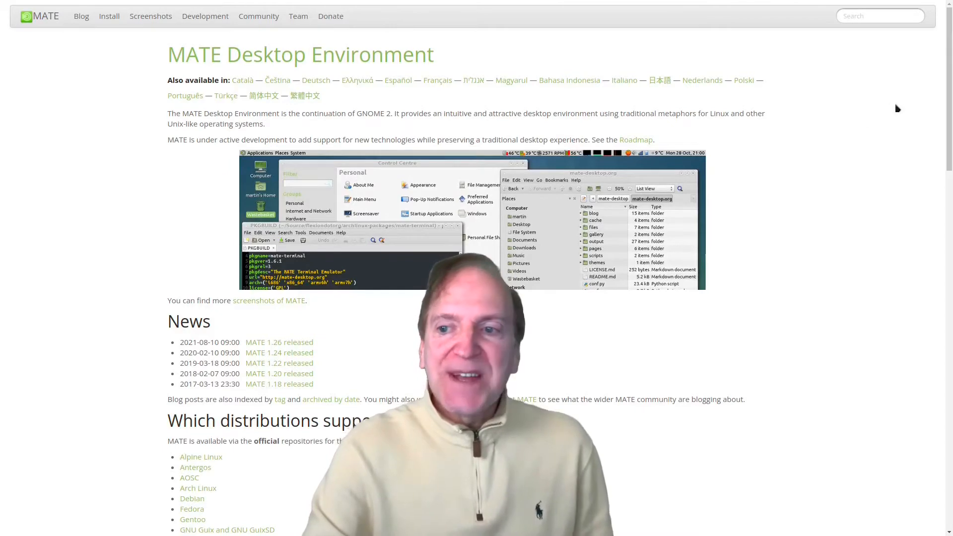
scroll(891, 135, "down", 1)
scroll(892, 135, "down", 2)
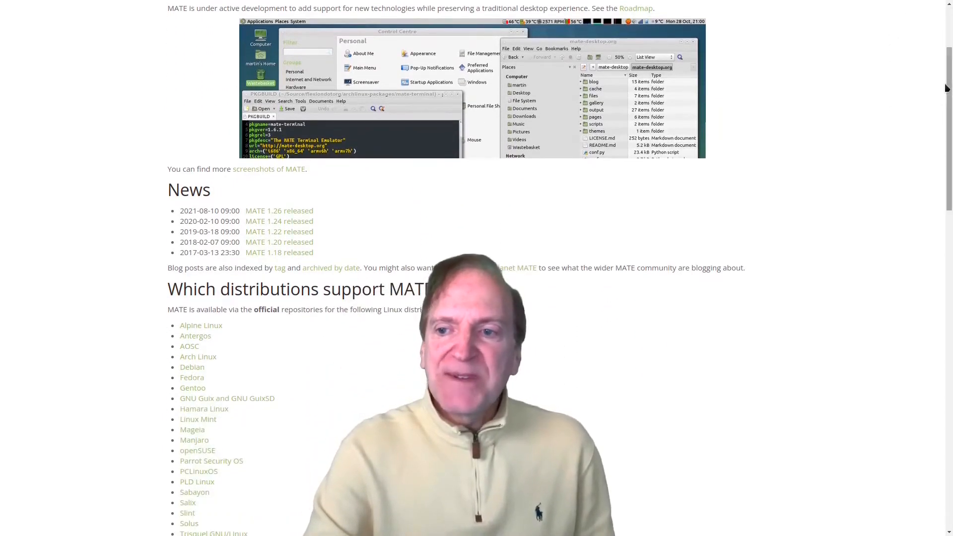
left_click_drag(946, 94, 919, 403)
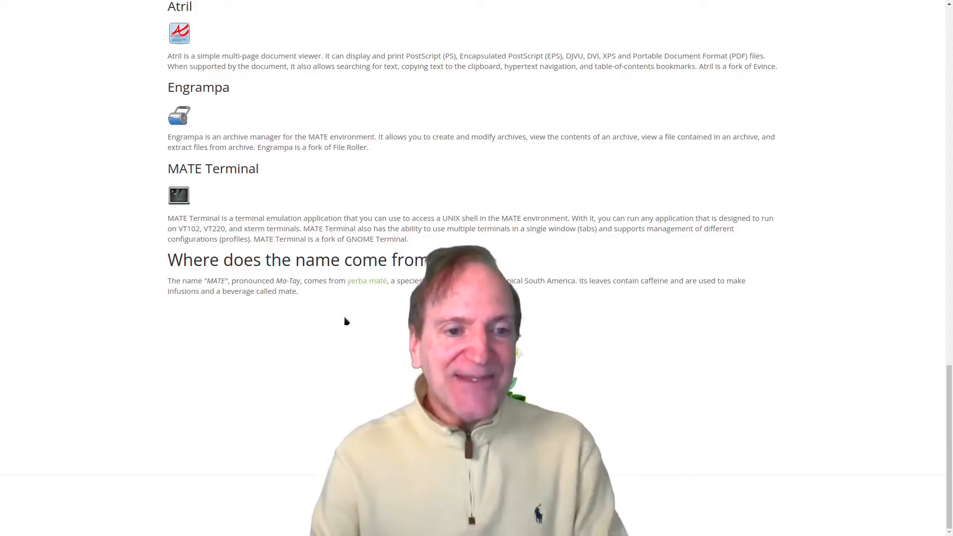
scroll(334, 314, "up", 6)
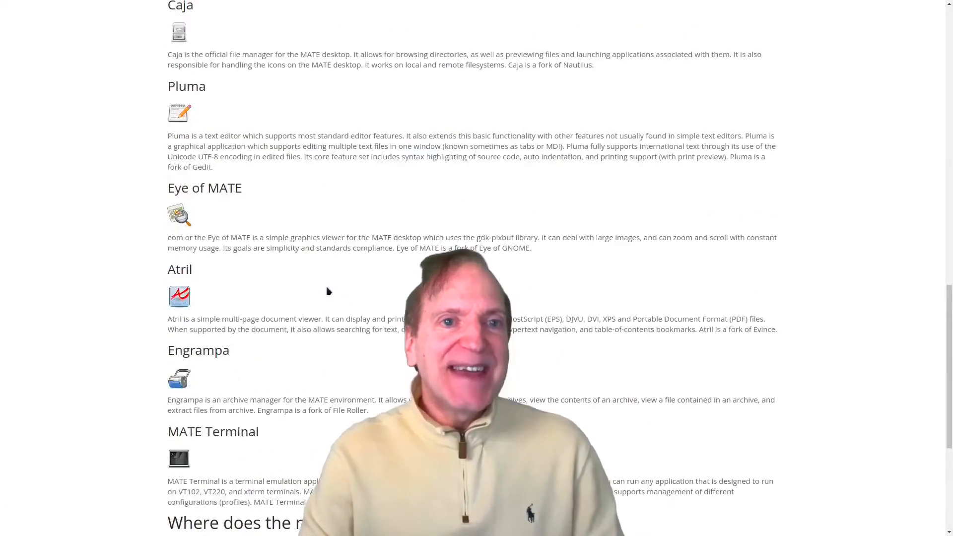
scroll(323, 295, "up", 4)
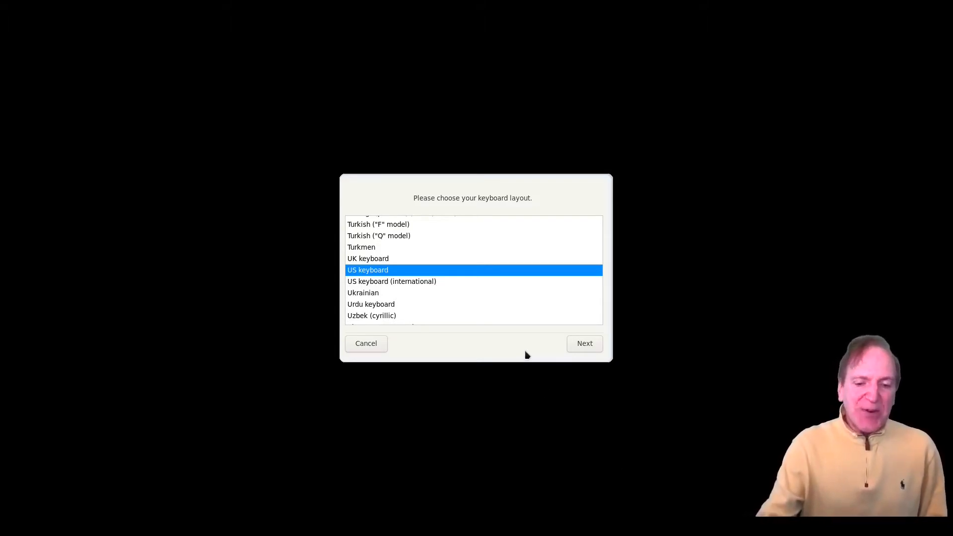
- Accept US keyboard as the keyboard layout and continue booting the live system
left_click(585, 345)
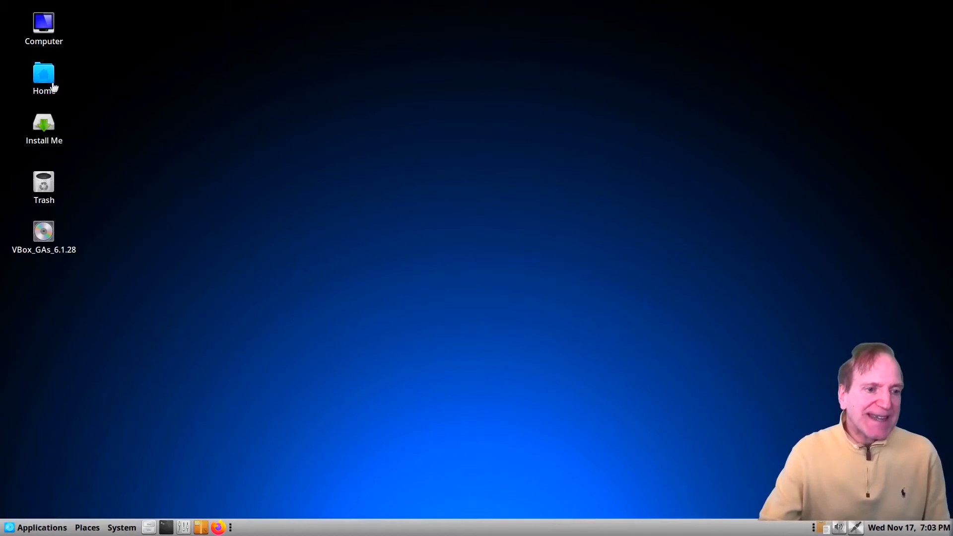
- Browse the Computer location in the file manager, check the file manager's About information, and close both windows
left_click(46, 28)
double_click(46, 28)
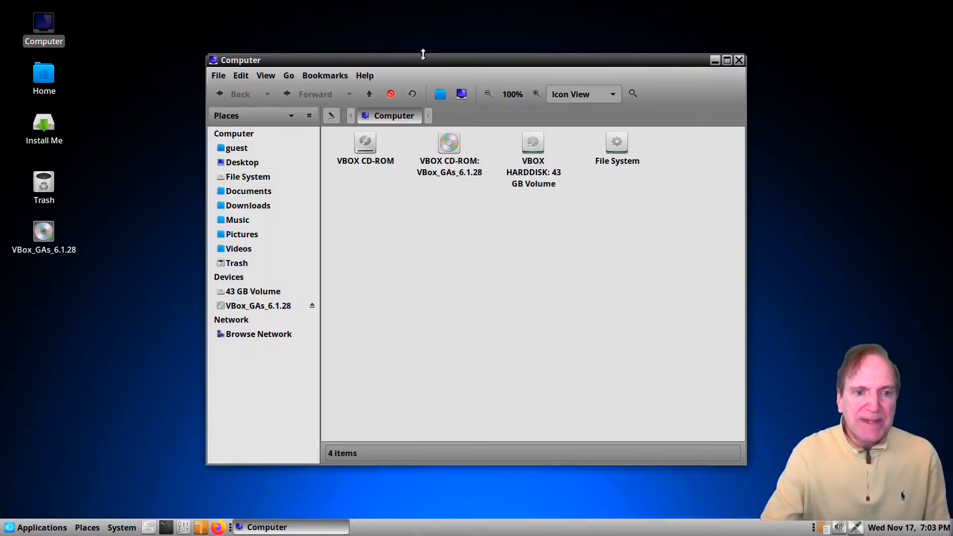
left_click_drag(433, 56, 493, 53)
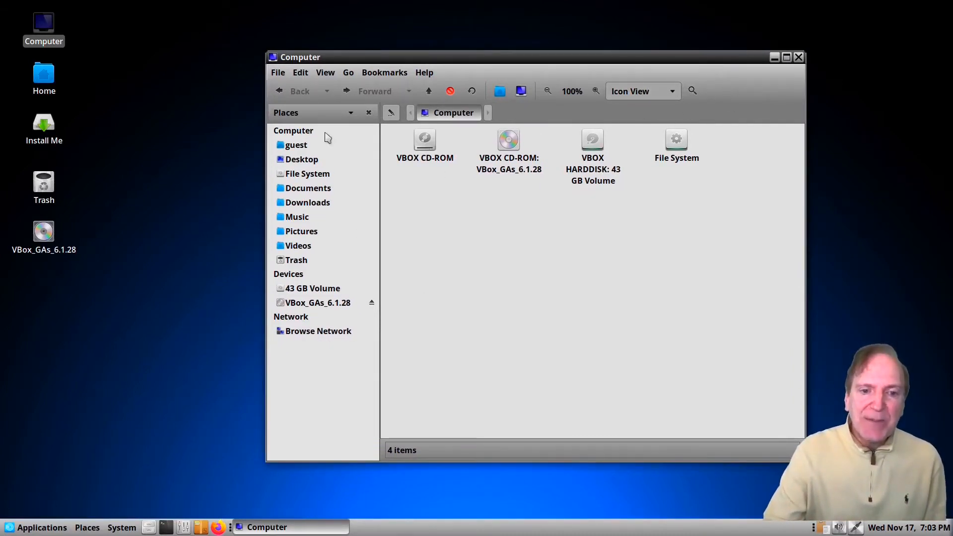
left_click(424, 72)
left_click(439, 102)
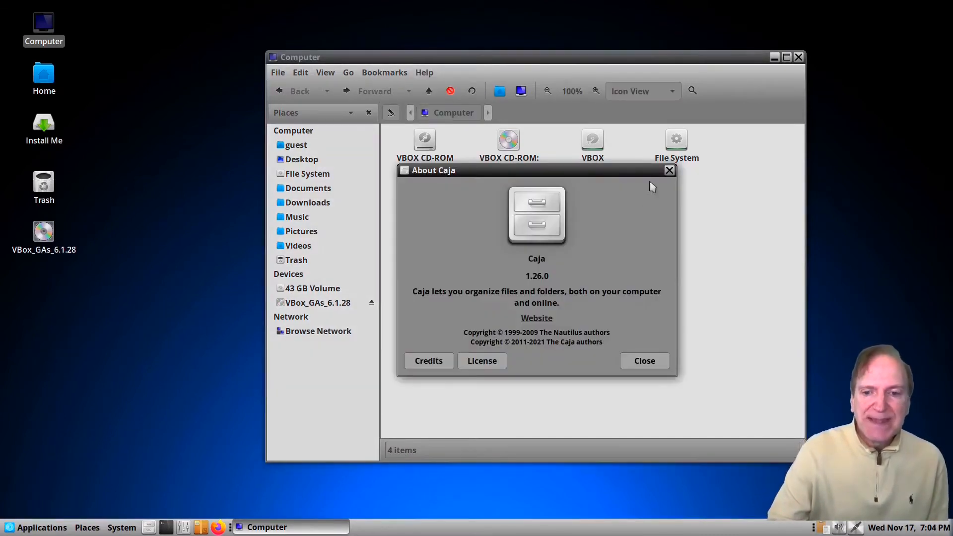
left_click(669, 170)
key("ctrl+w")
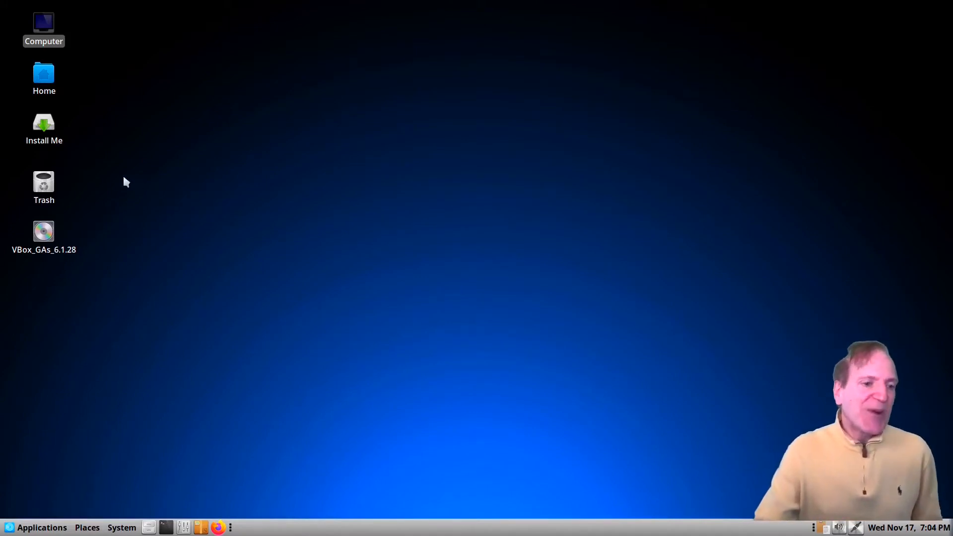
- Launch the PCLinuxOS installation wizard and agree to erase and format drive sda (40GB, ATA VBOX HARDDISK)
double_click(45, 128)
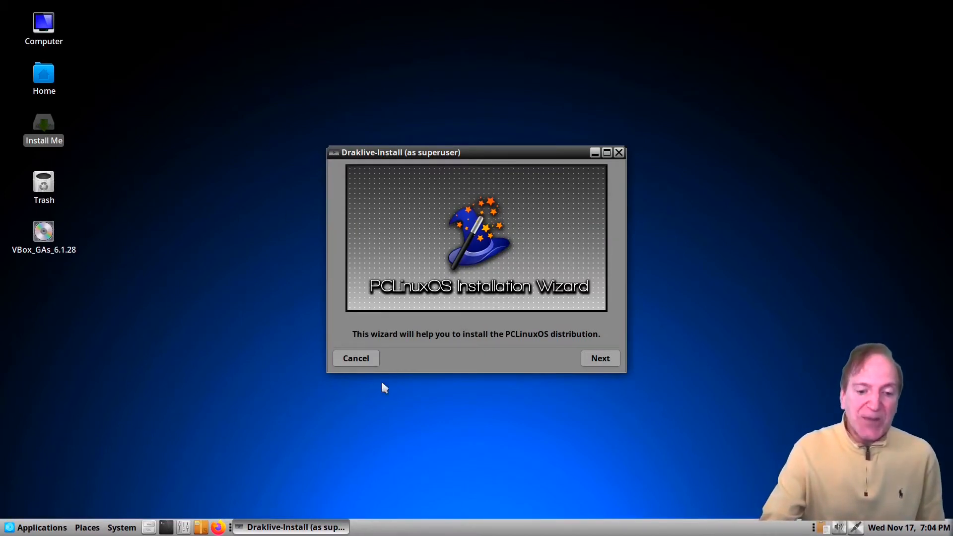
left_click(601, 359)
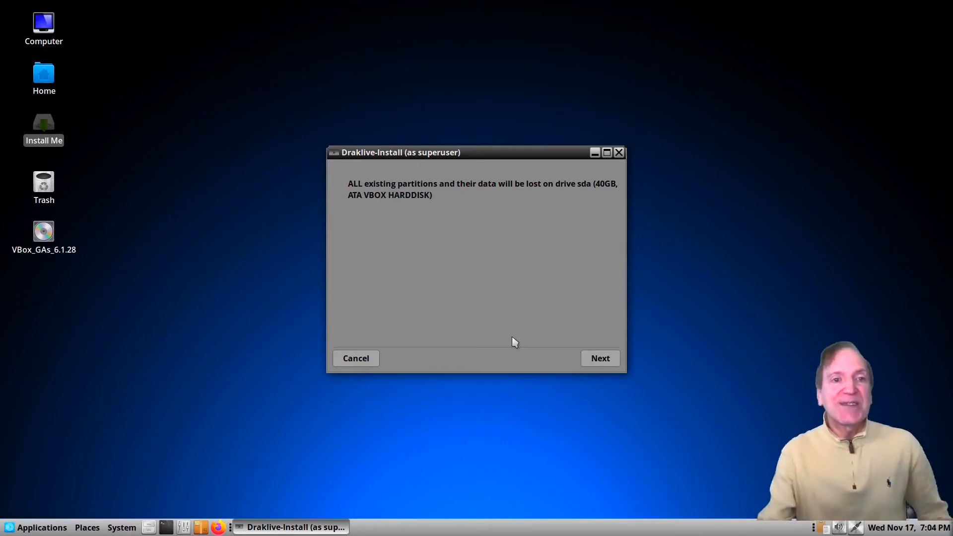
left_click(597, 360)
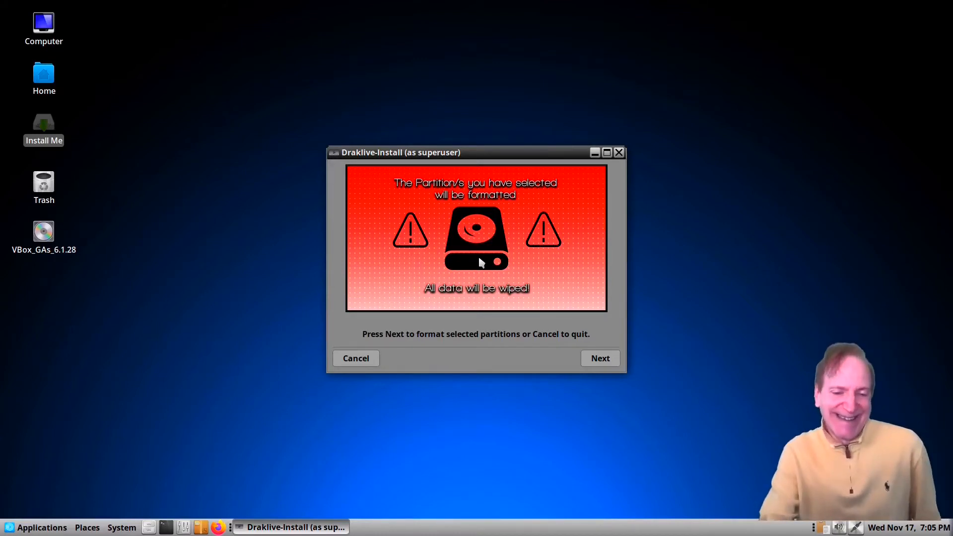
left_click(602, 360)
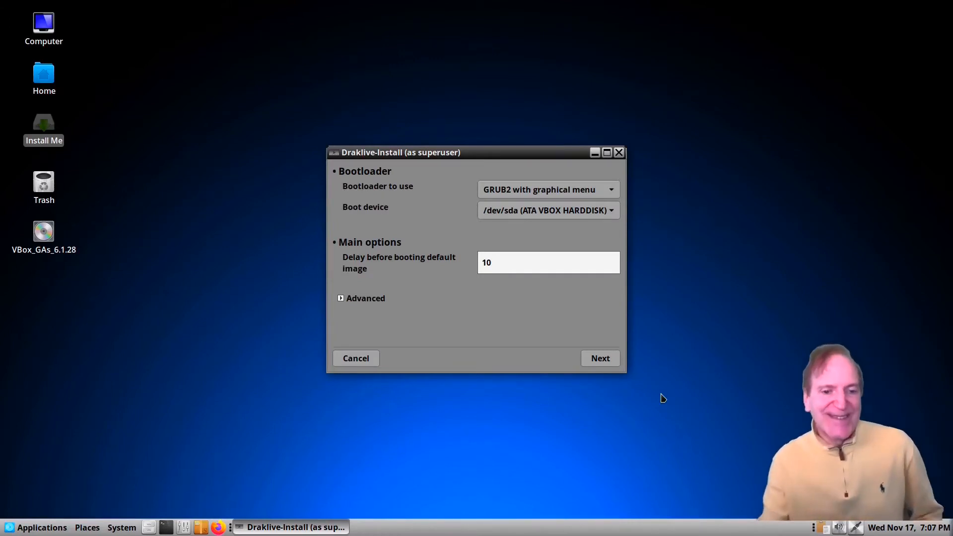
- Set the delay before booting the default image to 1 and review the advanced bootloader options
double_click(493, 262)
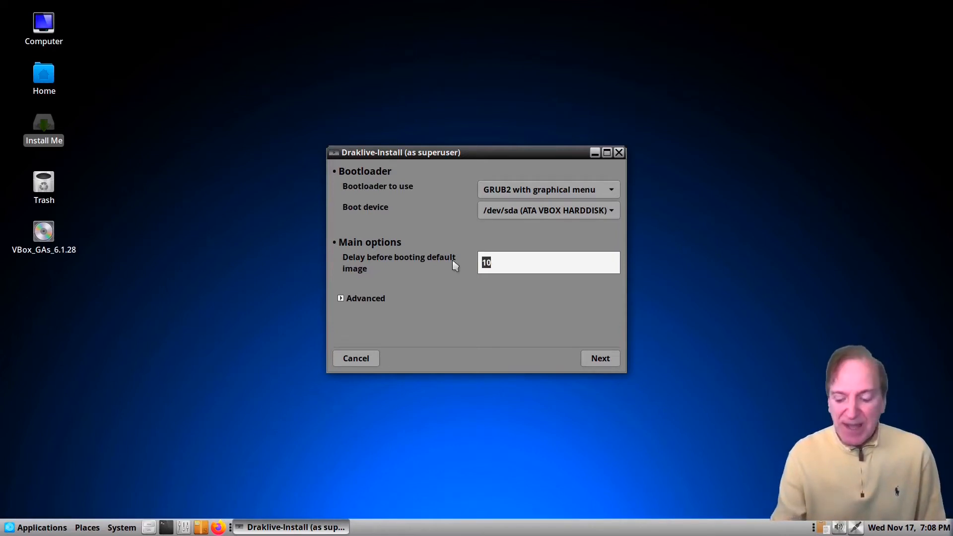
type("1")
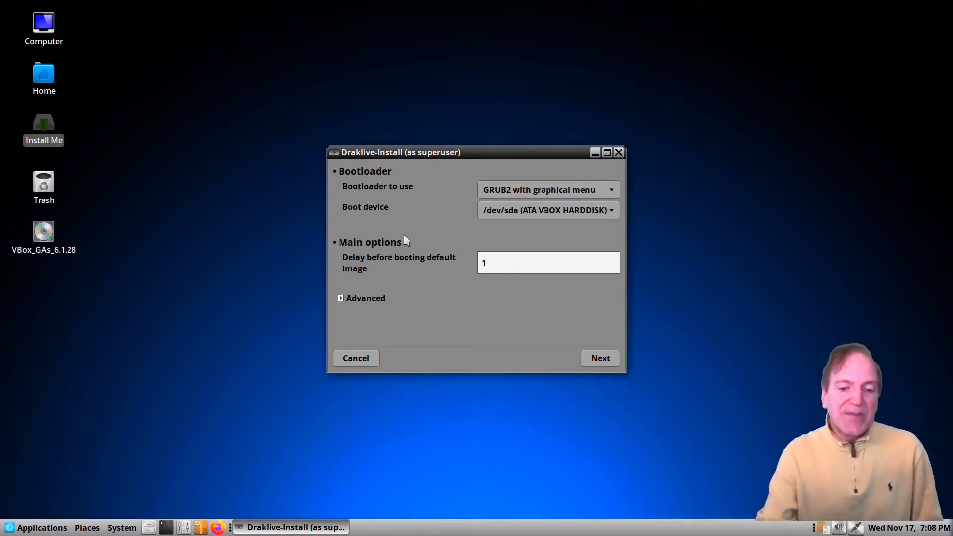
left_click(359, 298)
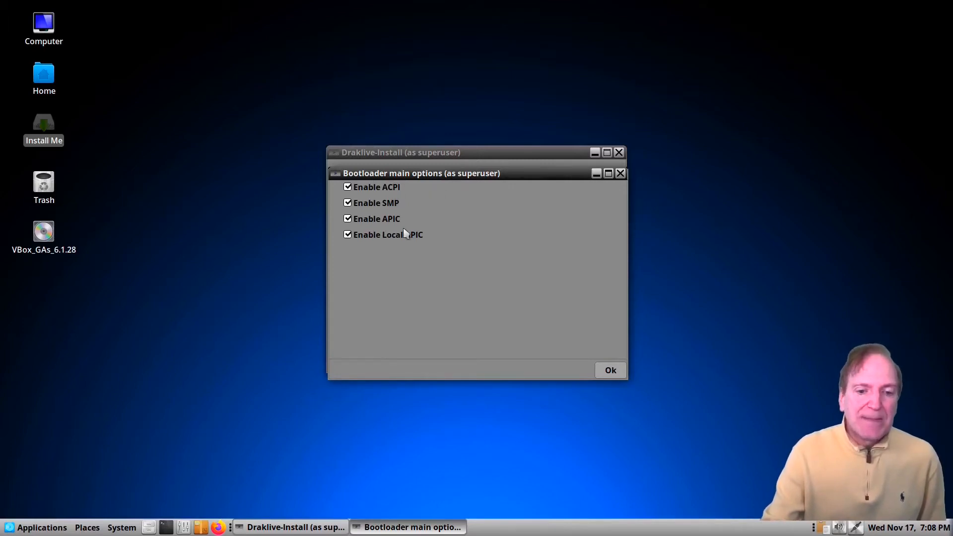
left_click(610, 372)
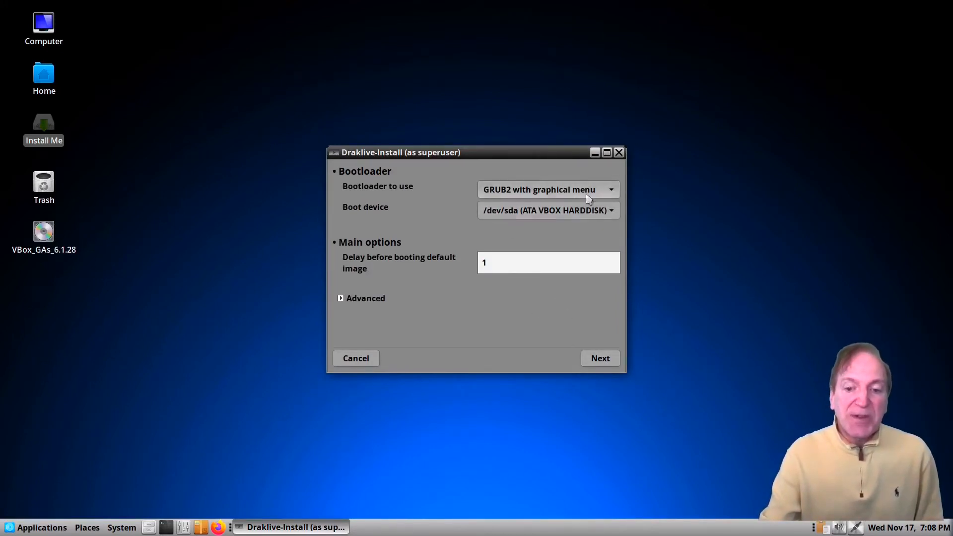
- Check the available bootloader choices, keep GRUB2 with graphical menu, and continue to the boot entry settings
left_click(613, 190)
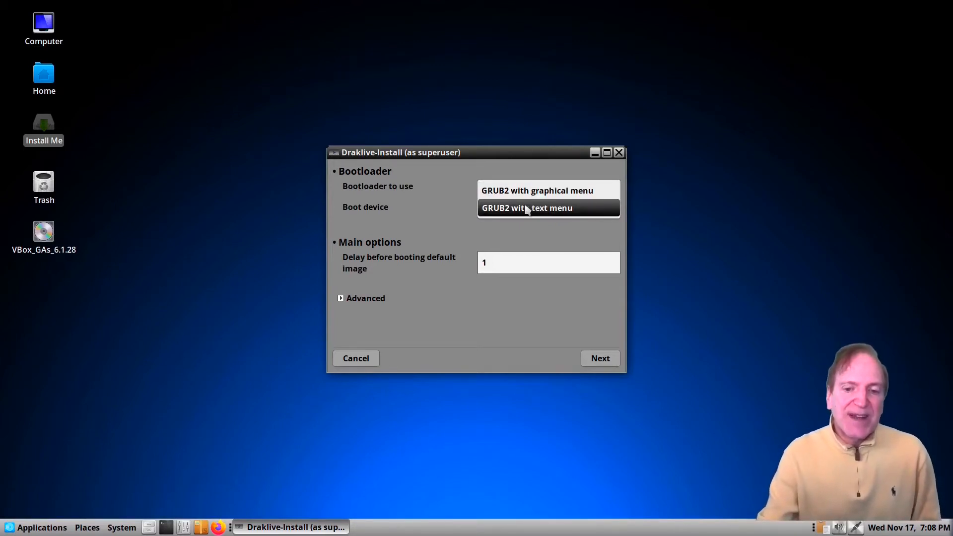
left_click(518, 171)
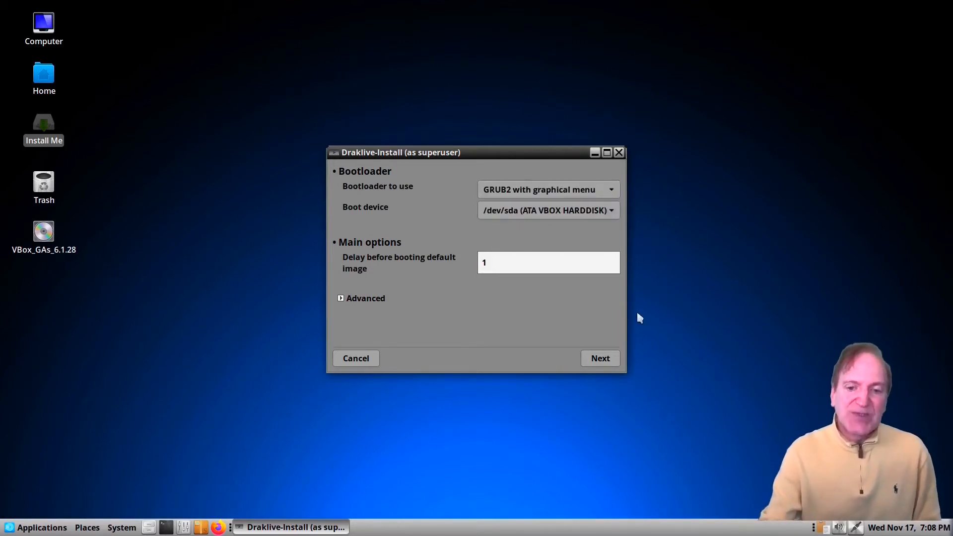
left_click(600, 358)
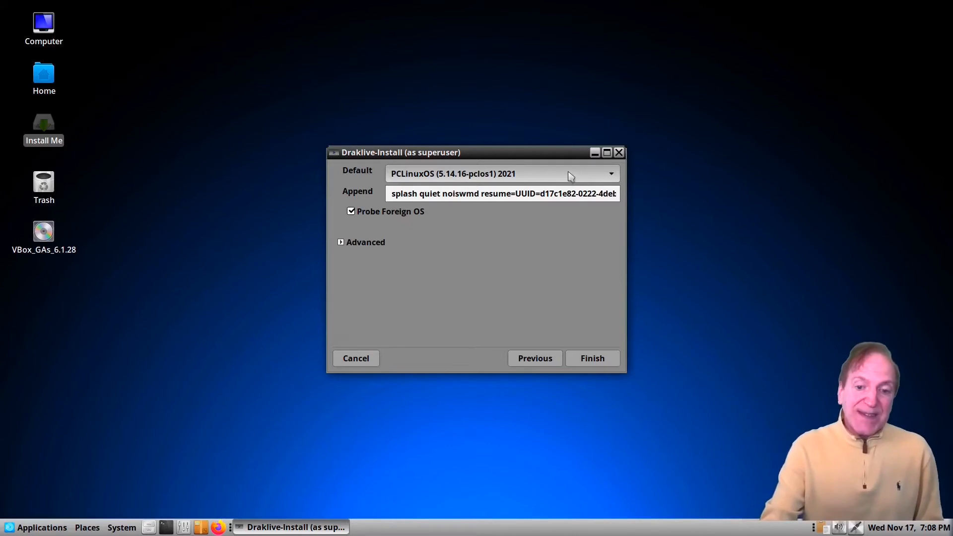
- Review the default boot entry choices and the kernel parameters in the Append setting without changing them
left_click(614, 177)
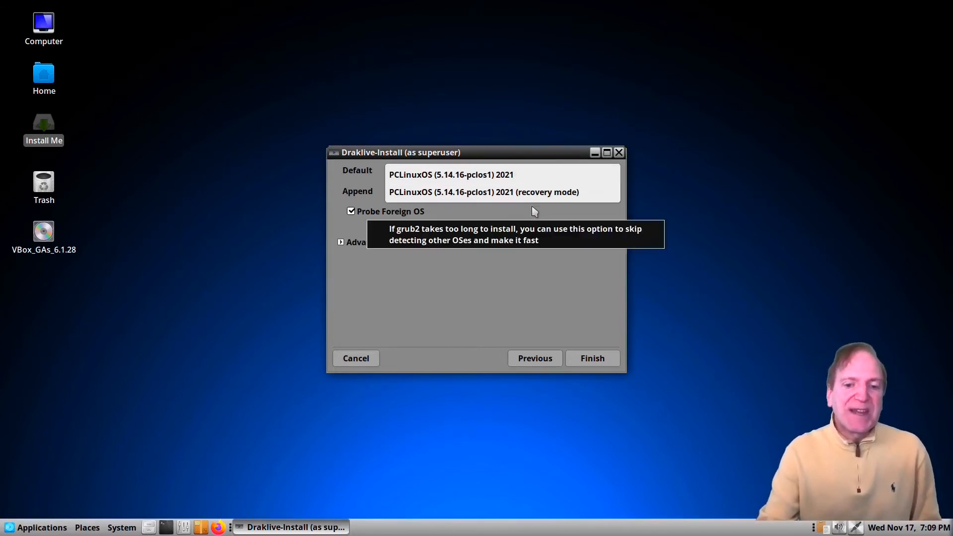
left_click(373, 166)
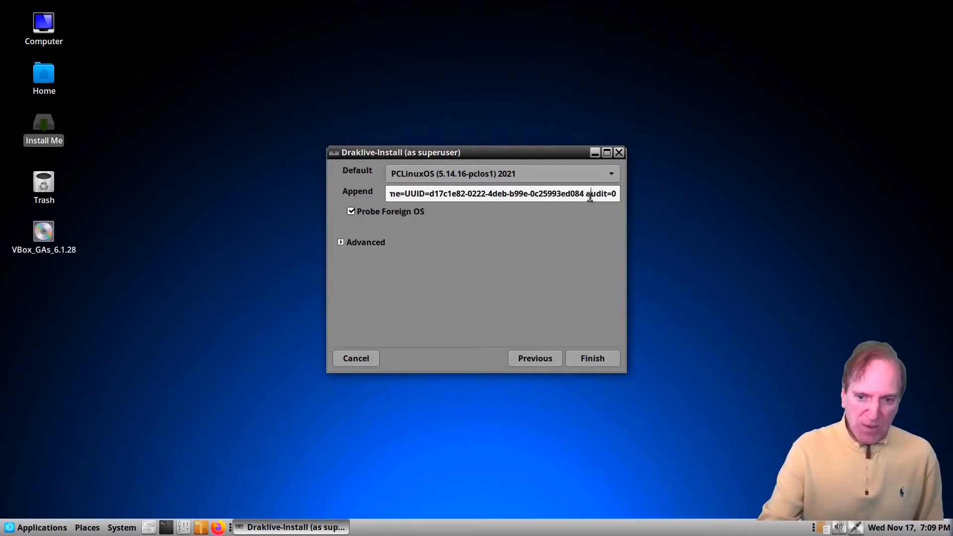
left_click_drag(405, 193, 370, 194)
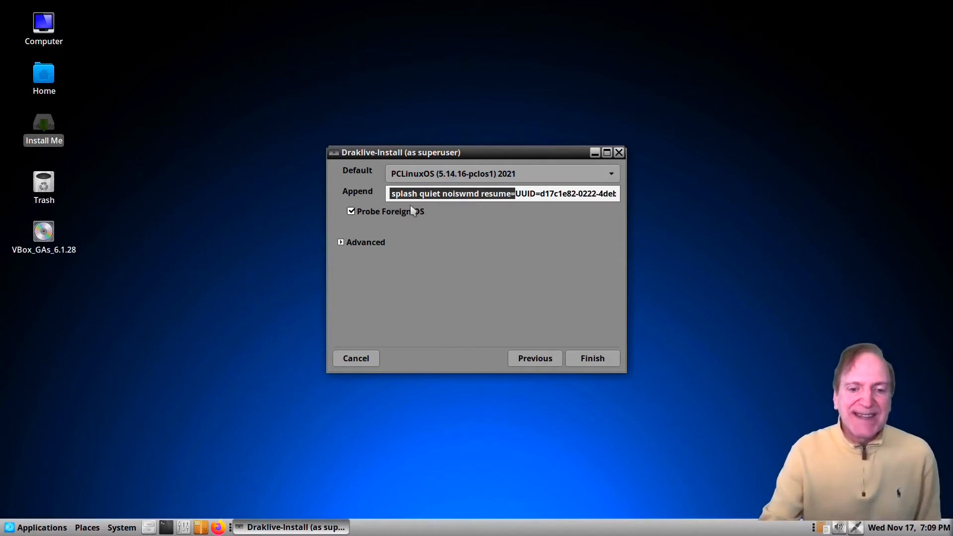
left_click(554, 194)
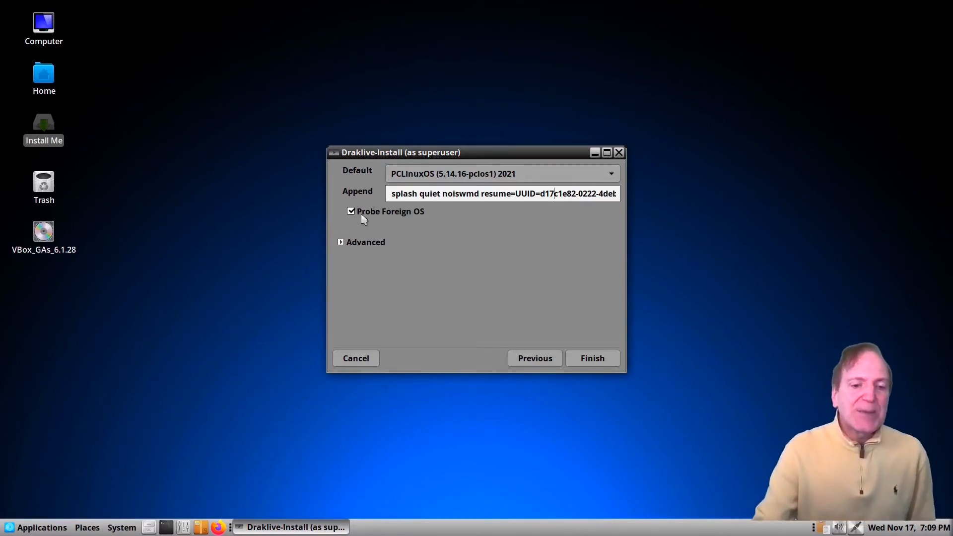
- Review the advanced boot entry options, check the available video modes, and accept the settings with 800x600 16bpp kept
mouse_move(363, 219)
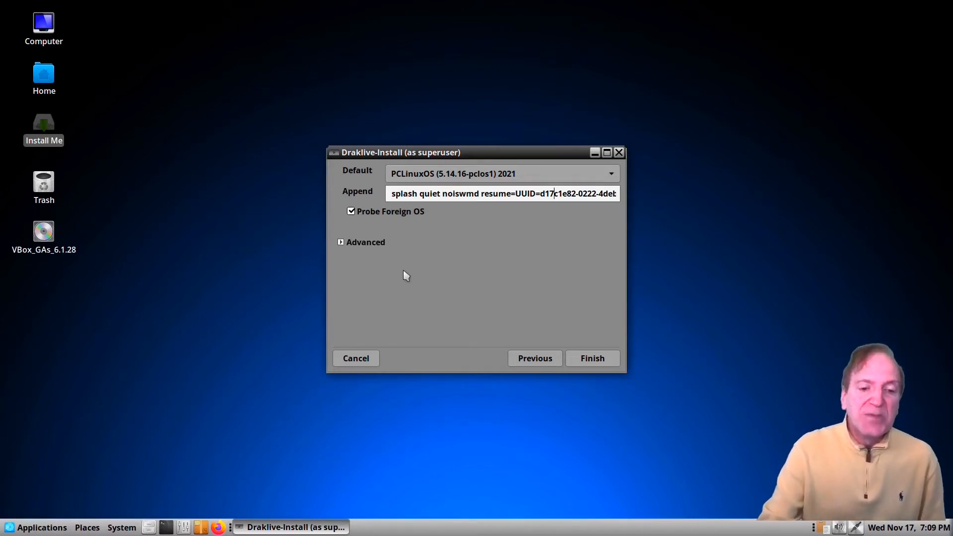
left_click(341, 243)
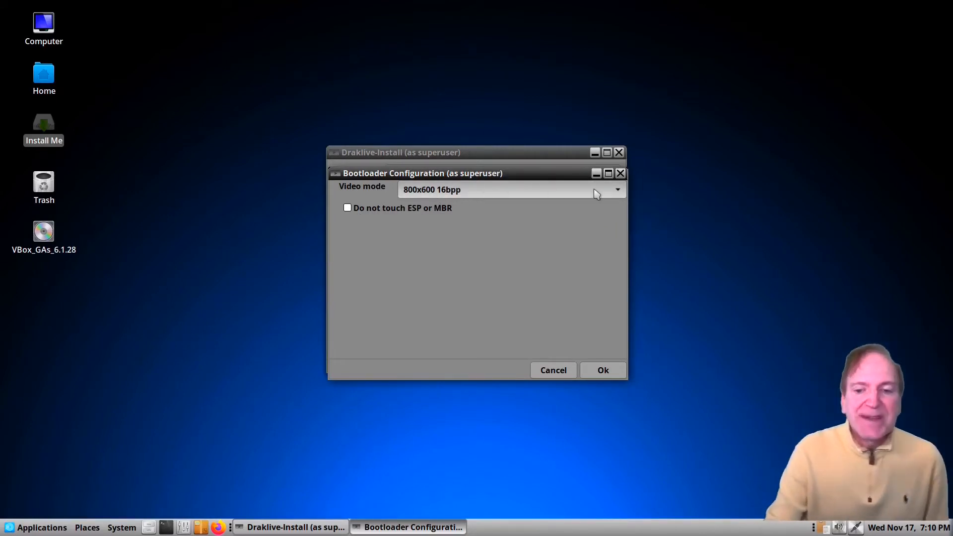
left_click(618, 192)
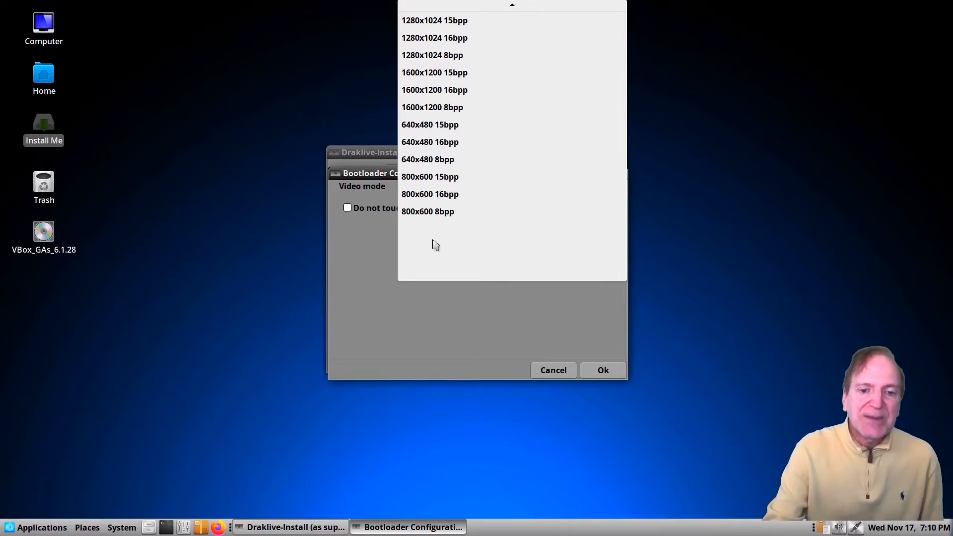
left_click(387, 308)
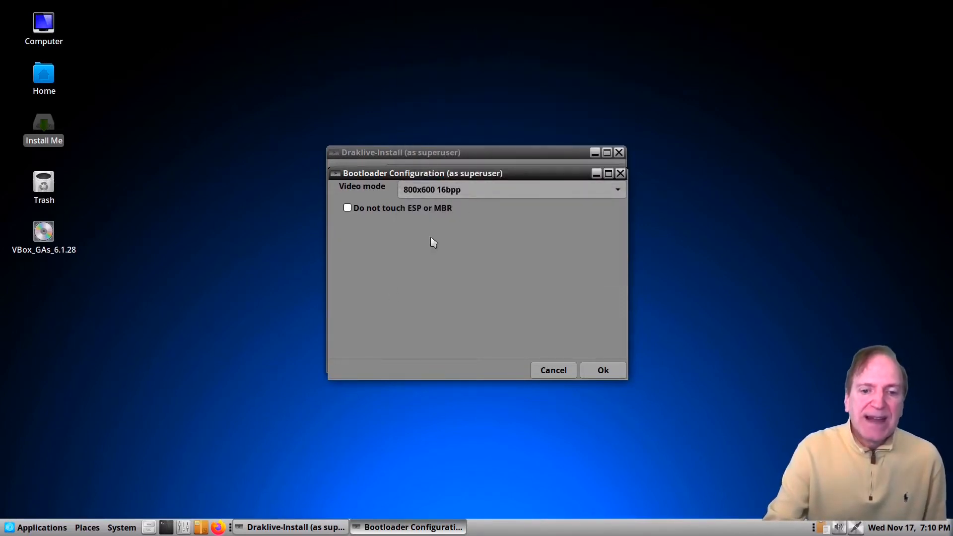
left_click(603, 370)
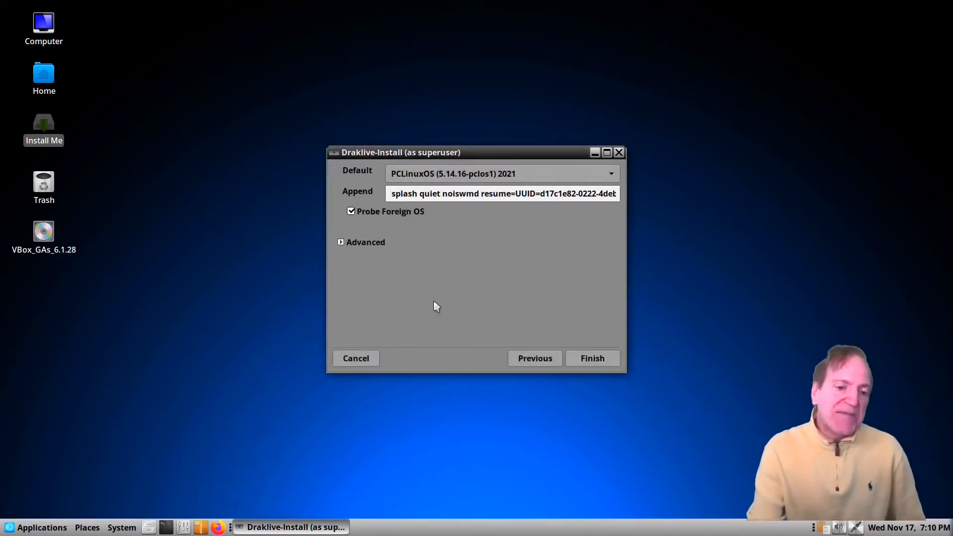
- Finish the bootloader setup, exit the installation wizard, and move past the first-boot timezone question
left_click(591, 358)
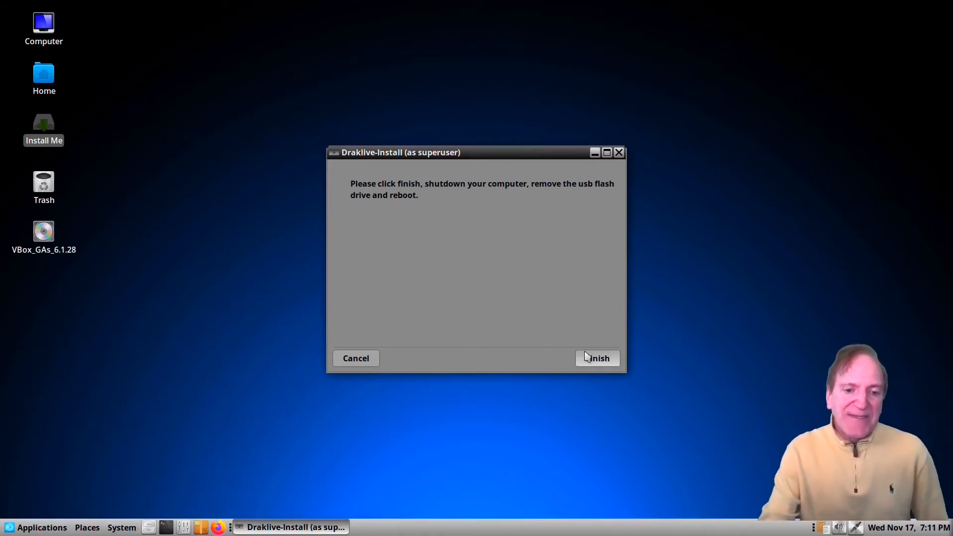
left_click(596, 361)
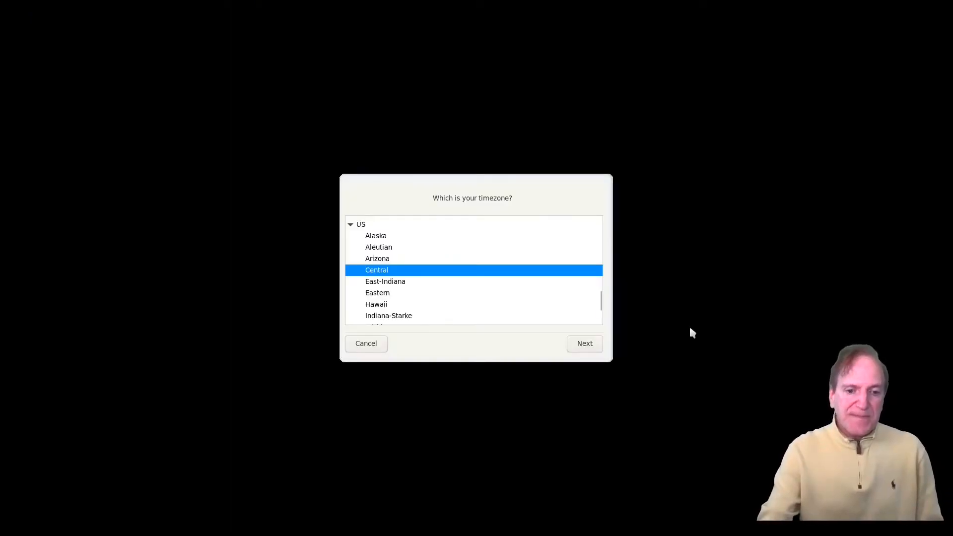
left_click(366, 341)
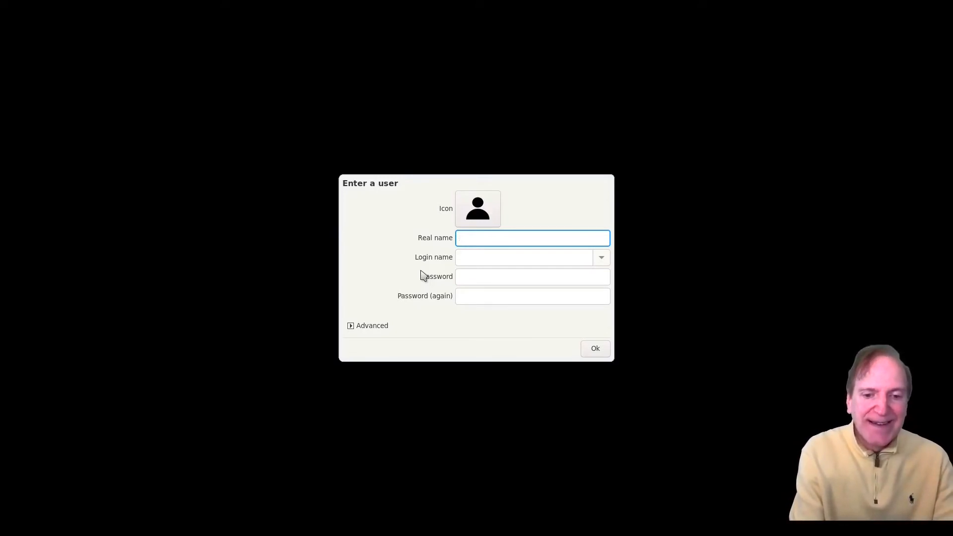
- Enter the new user's real name, keep the suggested login name, and fill in the account password twice
type("ck")
key("Tab")
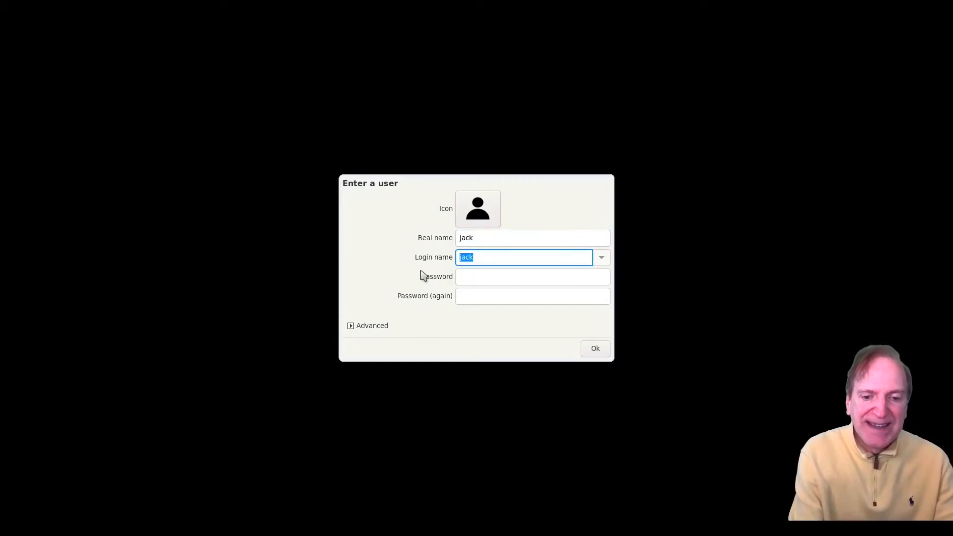
type("p••••••")
key("Tab")
type("••••••")
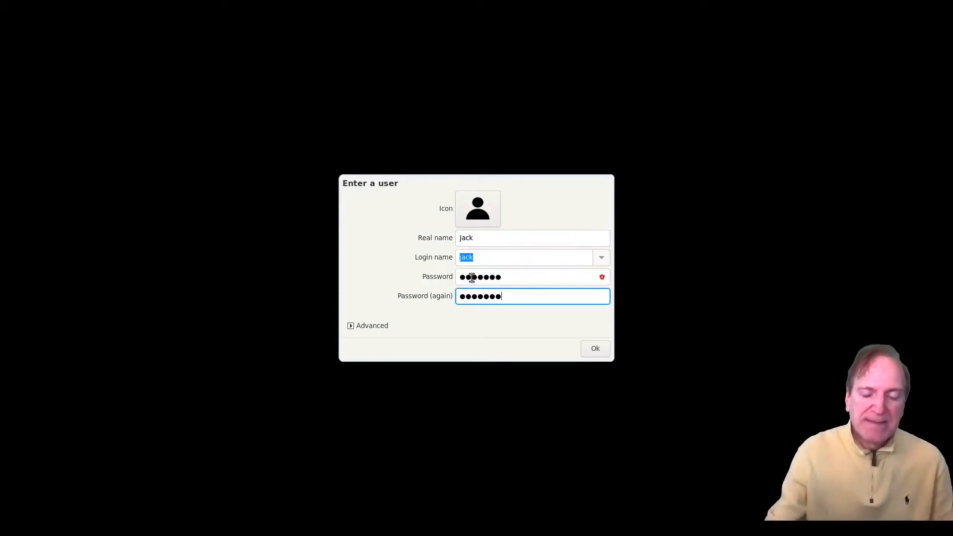
- Check the advanced shell and ID options without changing them, pick another user icon, and confirm the new account
left_click(352, 329)
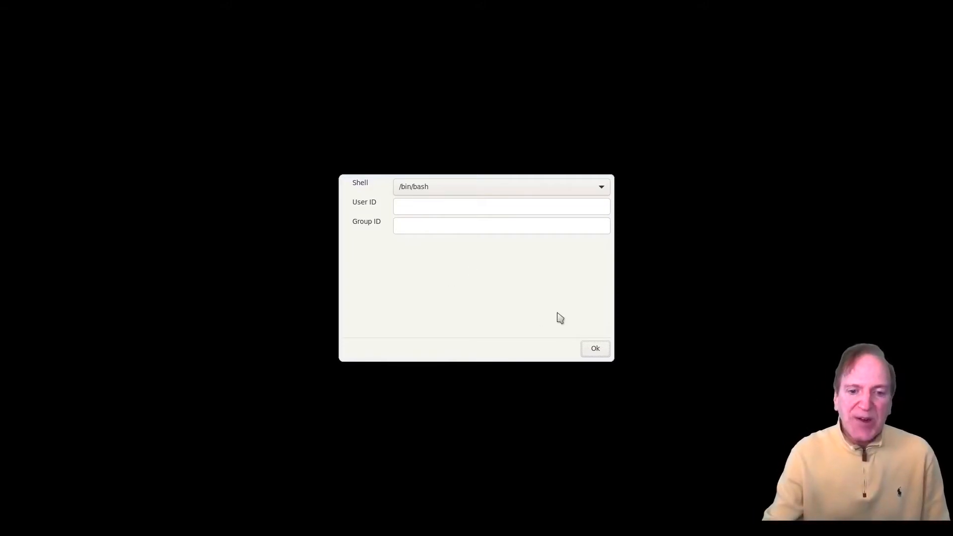
left_click(591, 351)
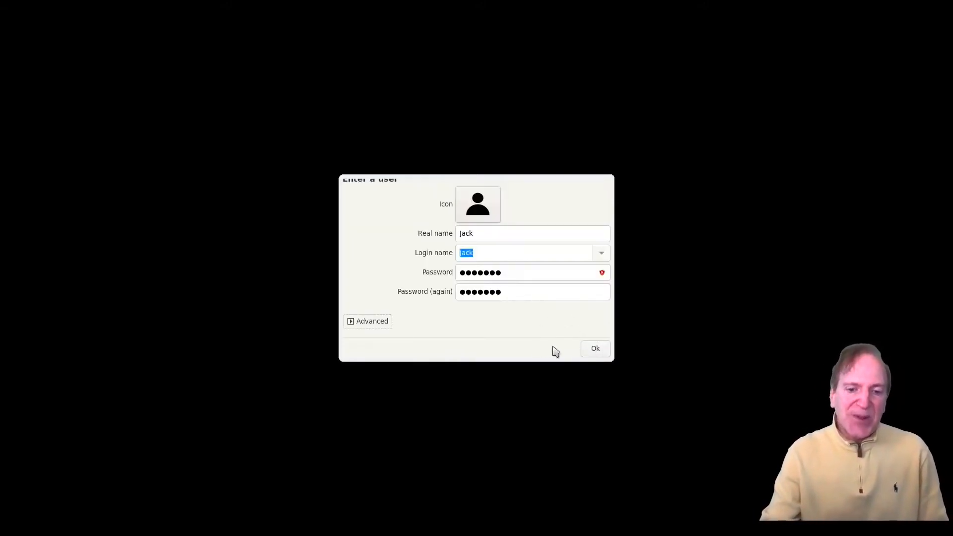
left_click(597, 348)
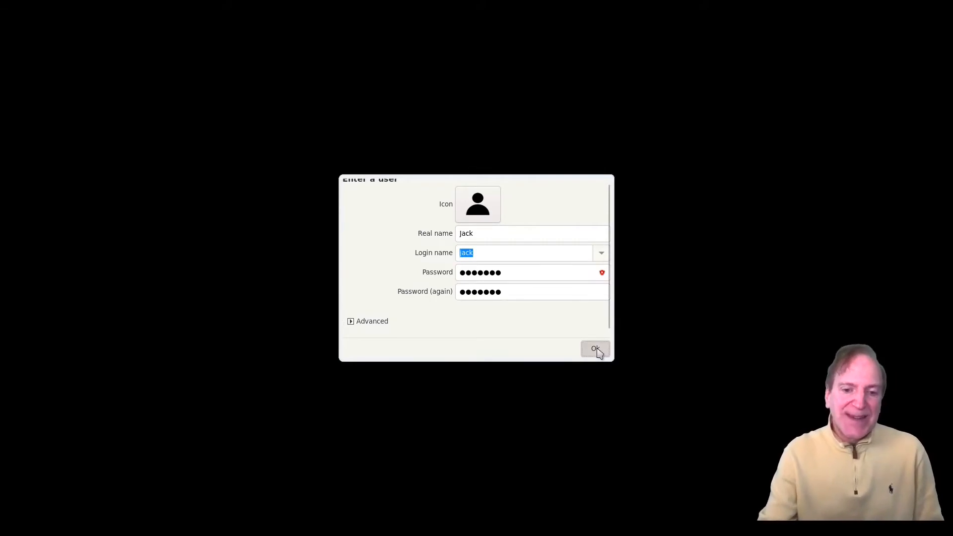
left_click(475, 211)
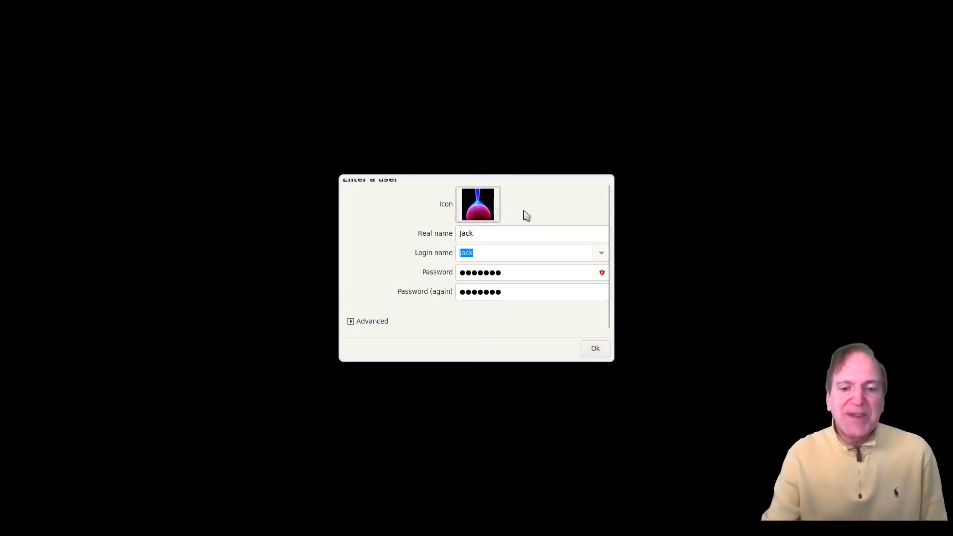
left_click(595, 350)
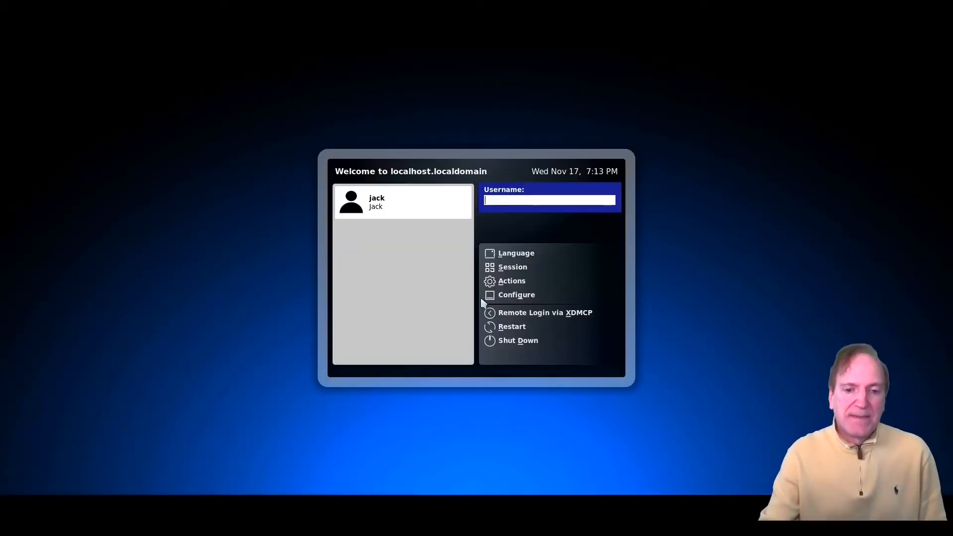
- Log in to the installed system as the new user by entering the account password
left_click(456, 214)
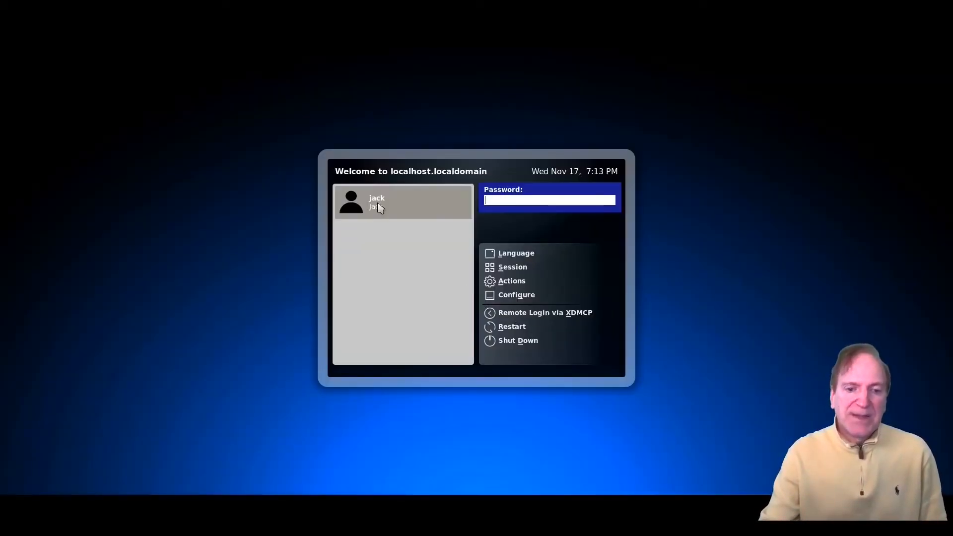
type("•••••••")
key("Return")
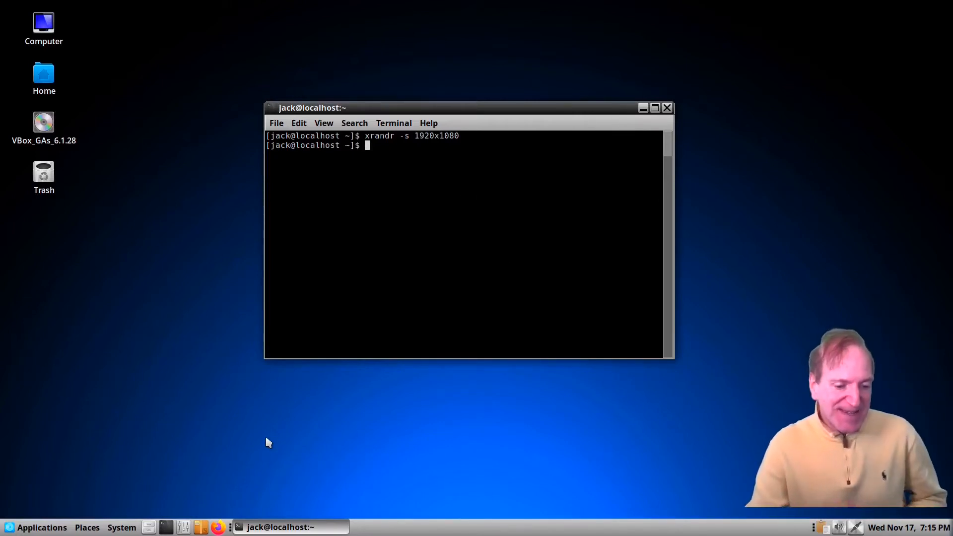
- Run htop in the terminal to examine memory and processor use, and quit it while keeping the terminal open
type("htop")
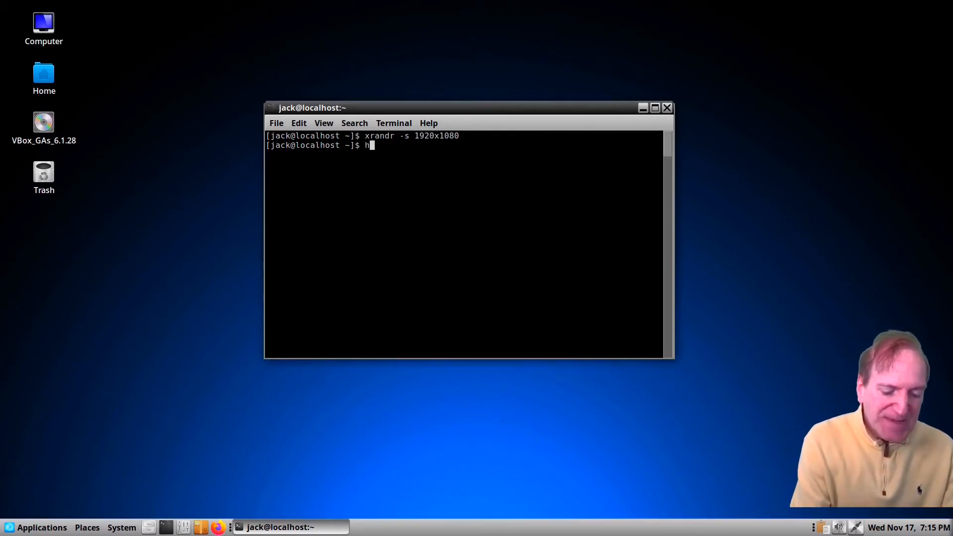
key("Return")
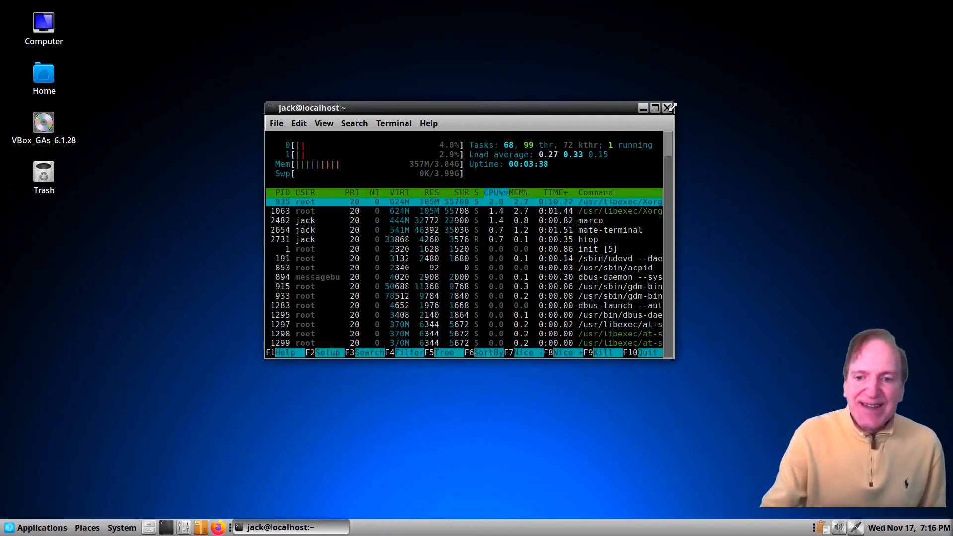
left_click(666, 108)
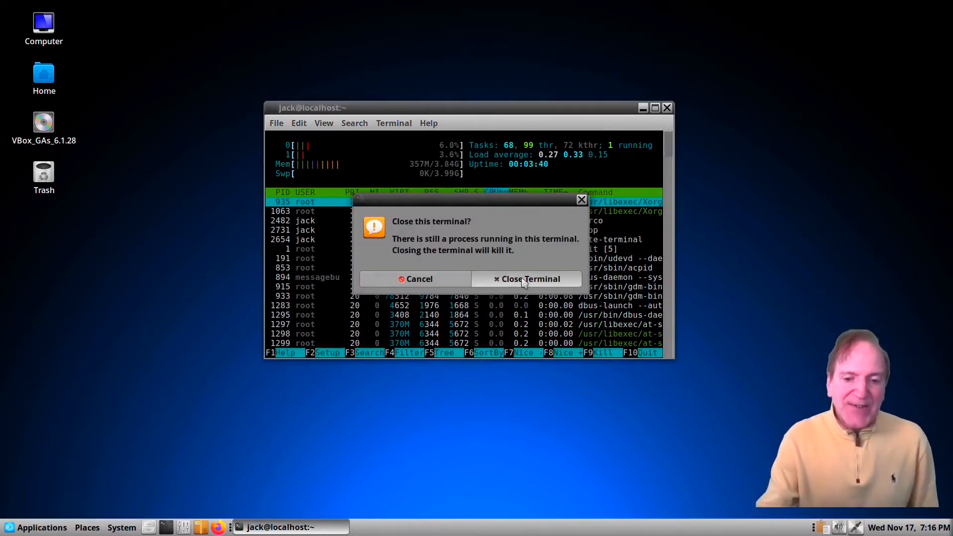
left_click(439, 279)
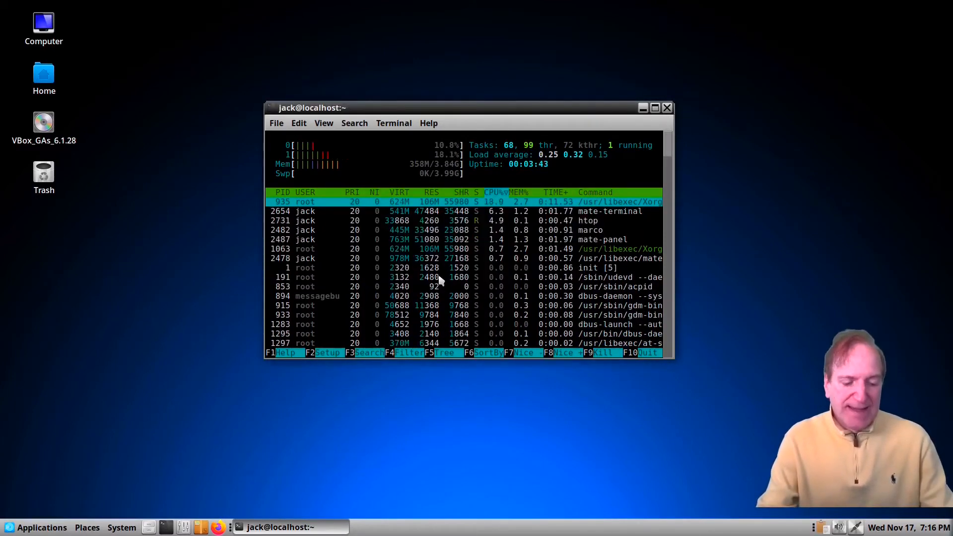
key("q")
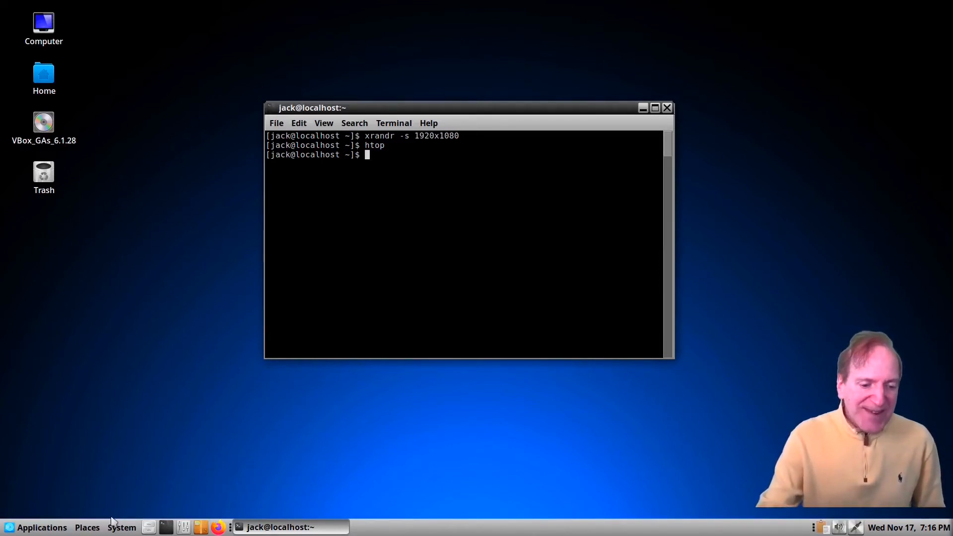
- Look through the application categories and places, view the Downloads and home folders, and minimize the file manager
left_click(31, 529)
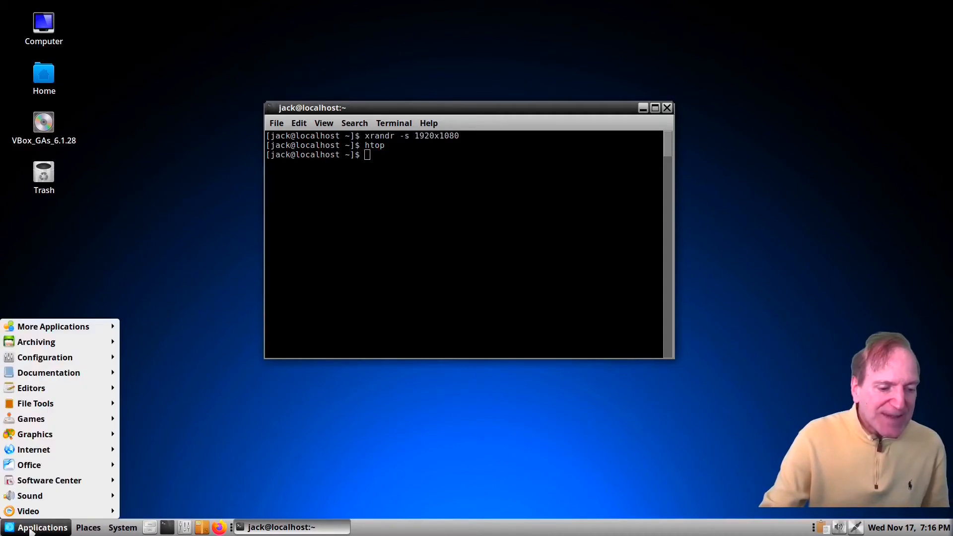
mouse_move(31, 396)
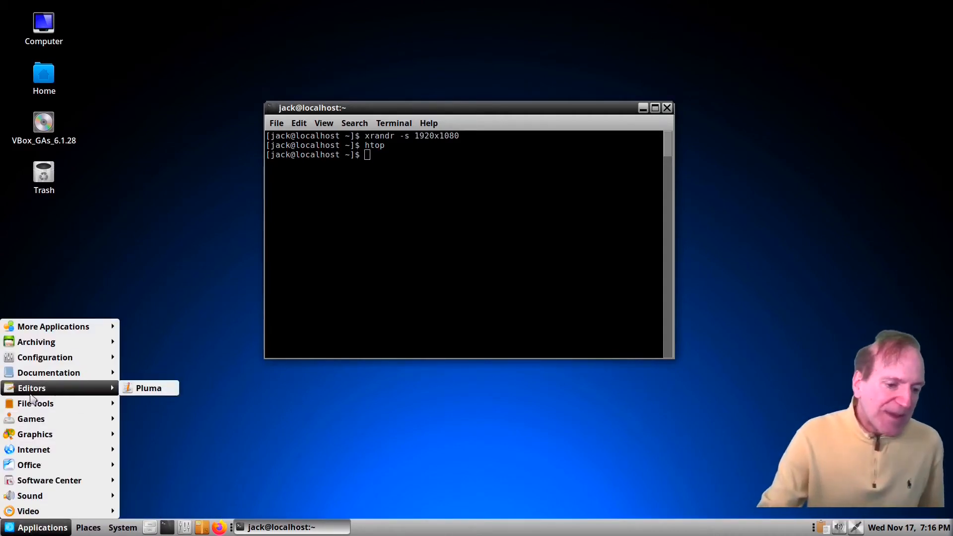
left_click(85, 529)
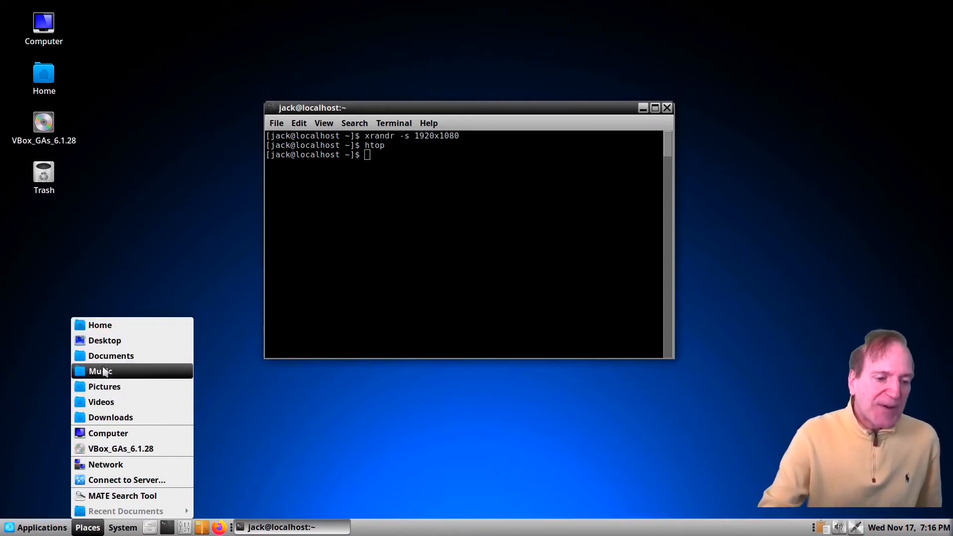
left_click(111, 418)
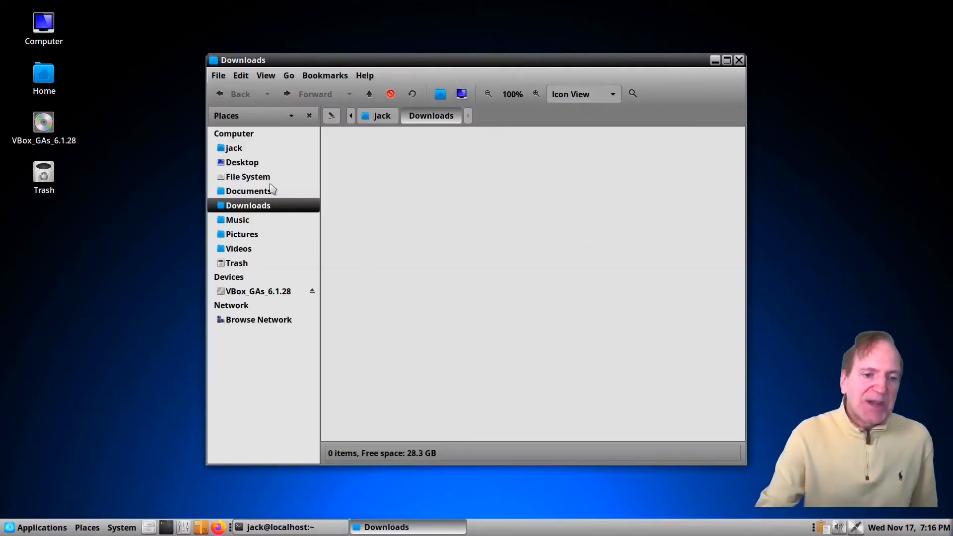
left_click(234, 149)
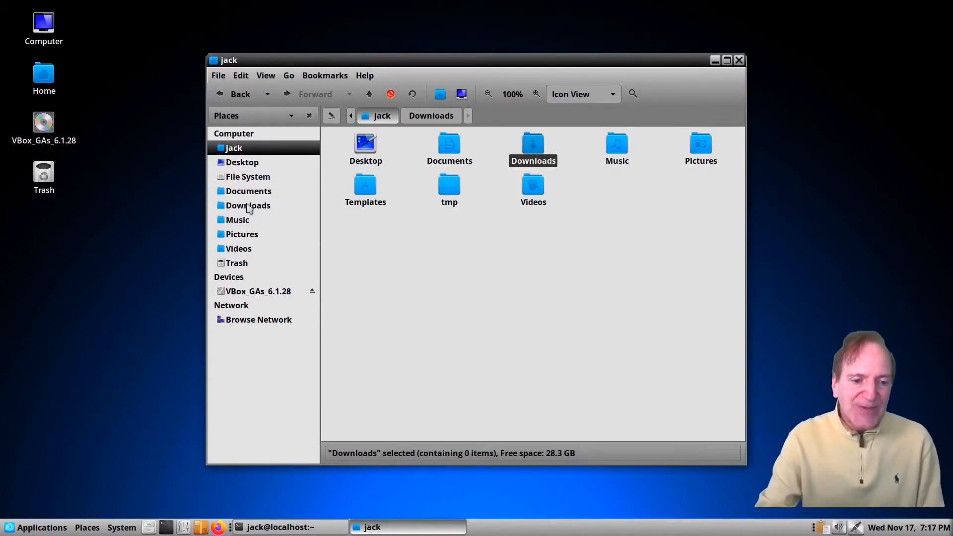
left_click(715, 60)
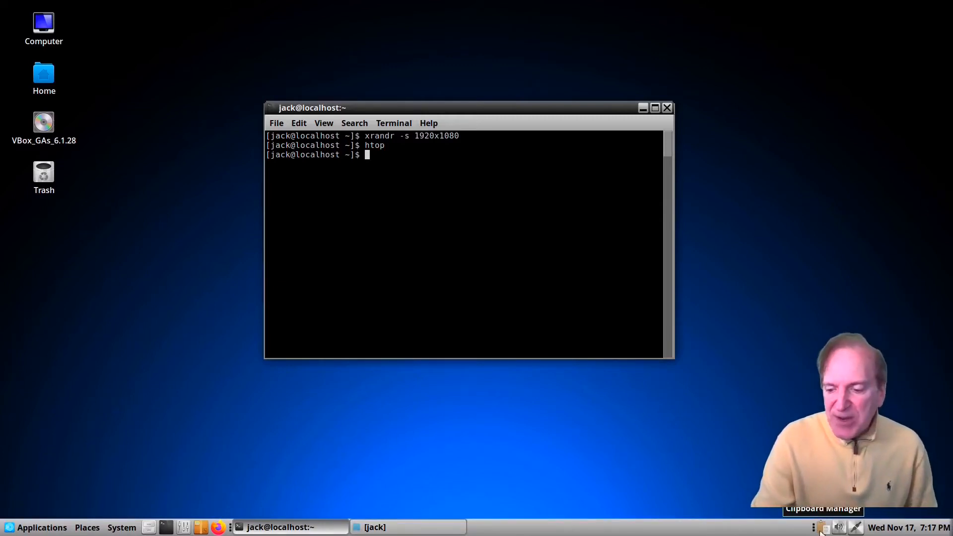
- Look at the network connection options and the clock's calendar, and close the calendar
left_click(856, 527)
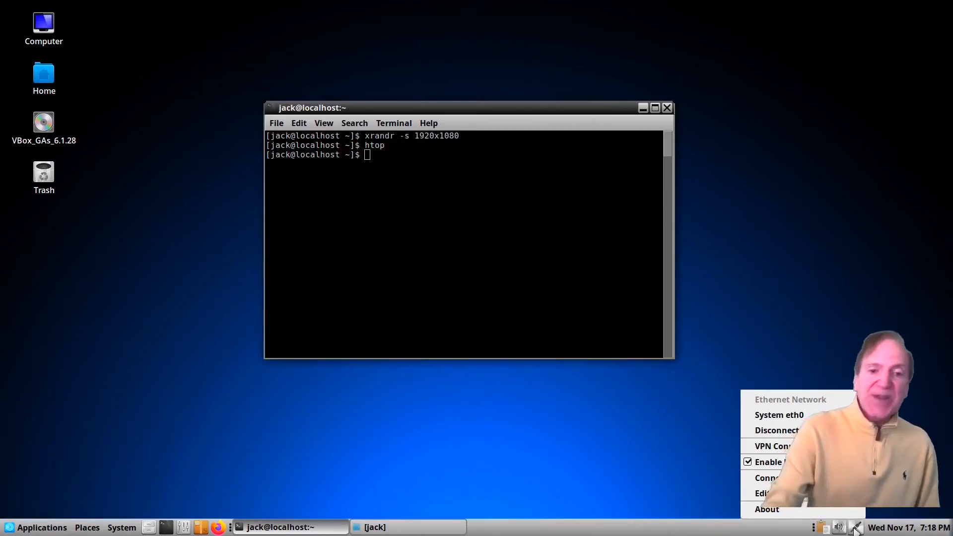
left_click(898, 529)
left_click(898, 529)
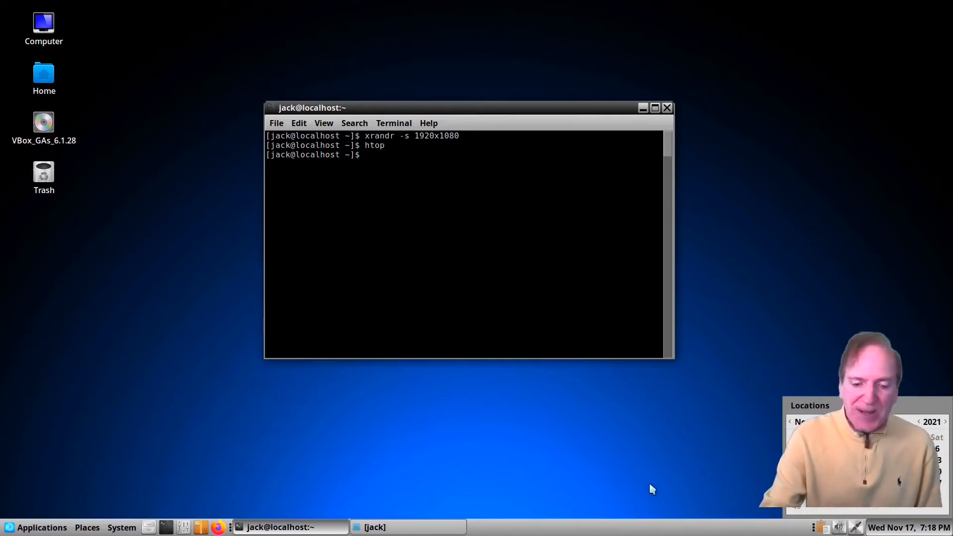
left_click(622, 451)
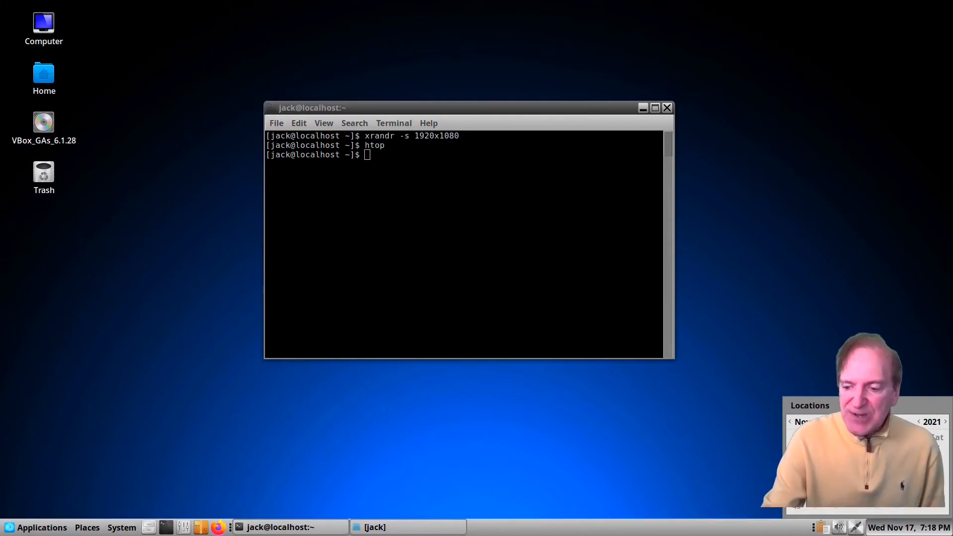
left_click(887, 530)
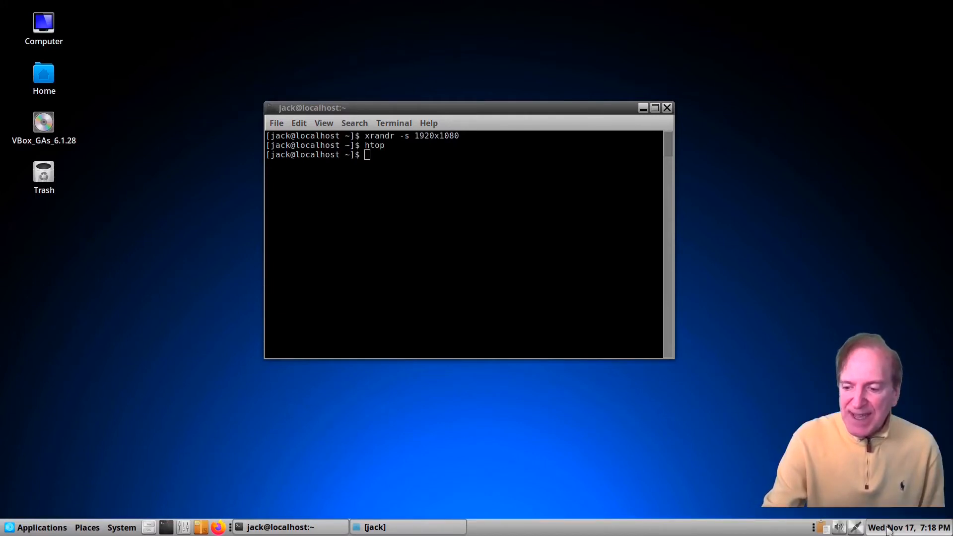
- Add the Show Desktop item to an empty area of the panel, and close the list of available items
right_click(639, 529)
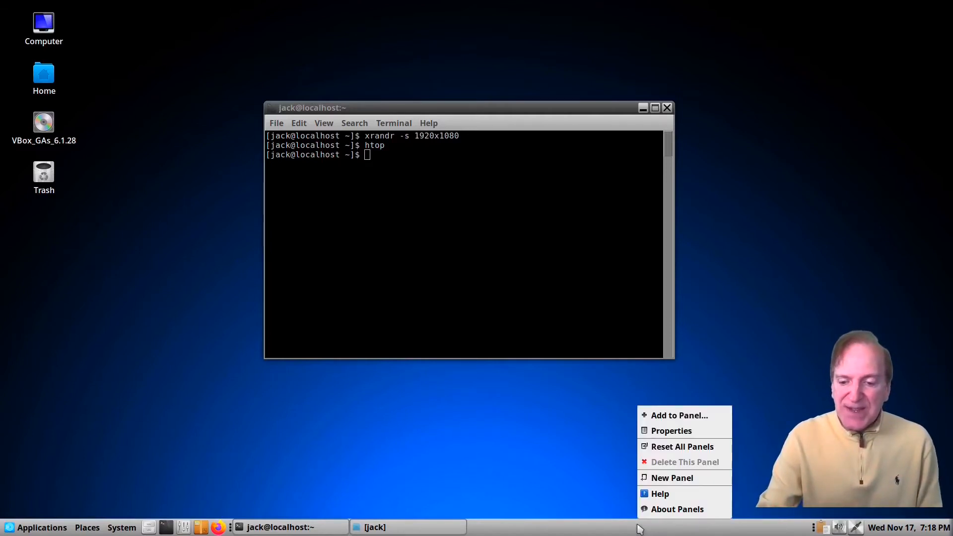
left_click(671, 417)
left_click_drag(452, 144, 615, 190)
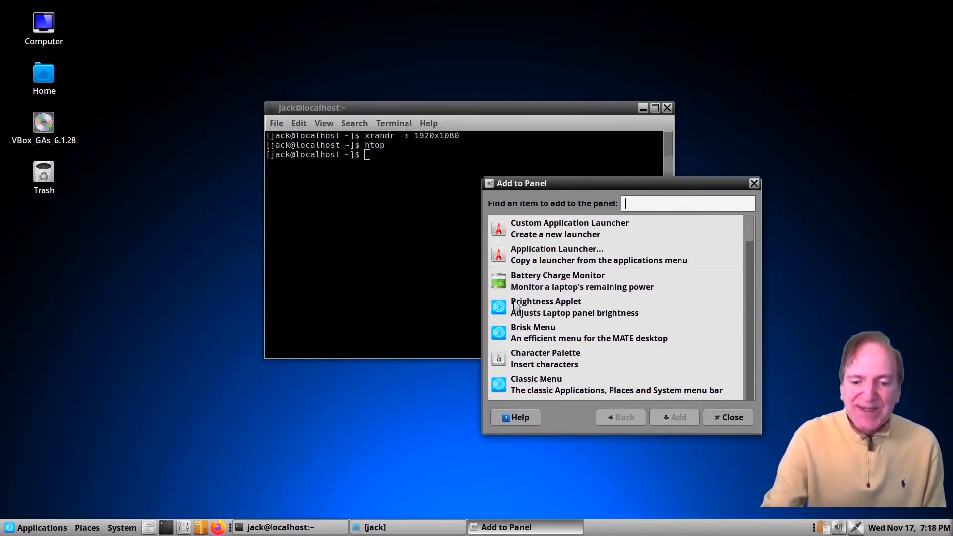
scroll(749, 237, "down", 1)
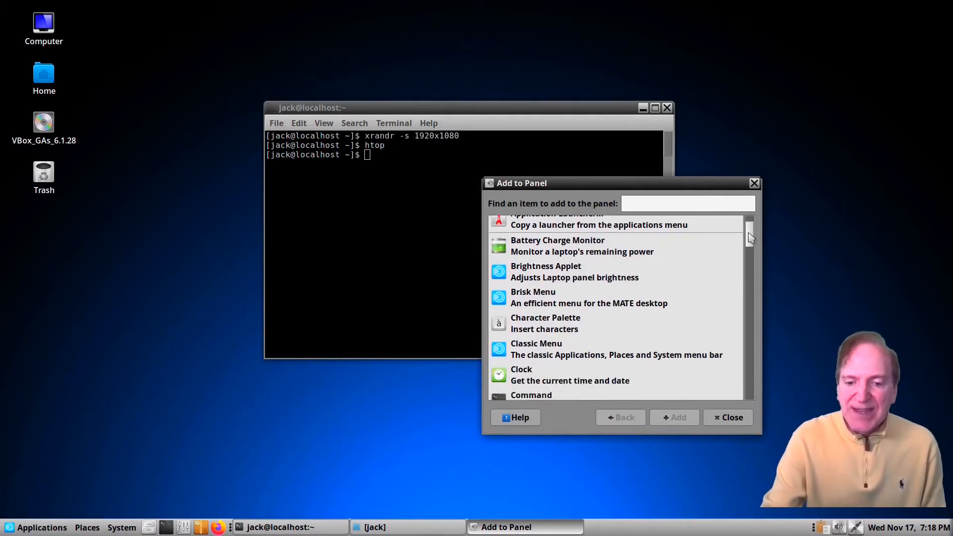
scroll(749, 237, "down", 3)
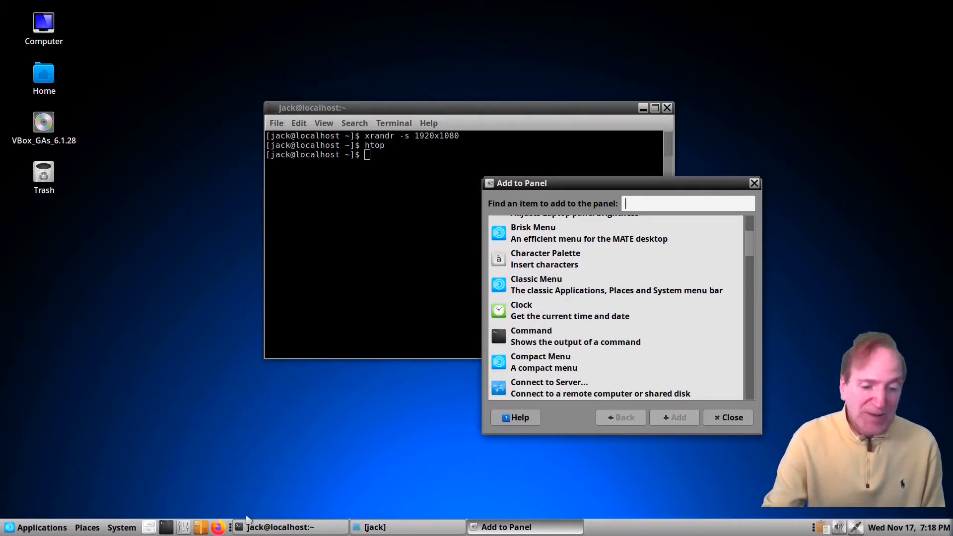
left_click_drag(752, 248, 751, 363)
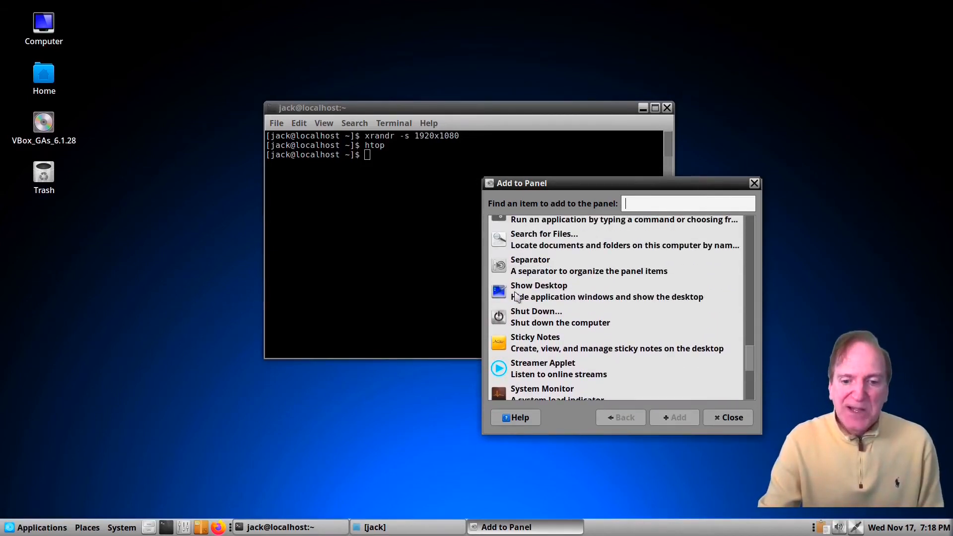
left_click(645, 292)
left_click(674, 418)
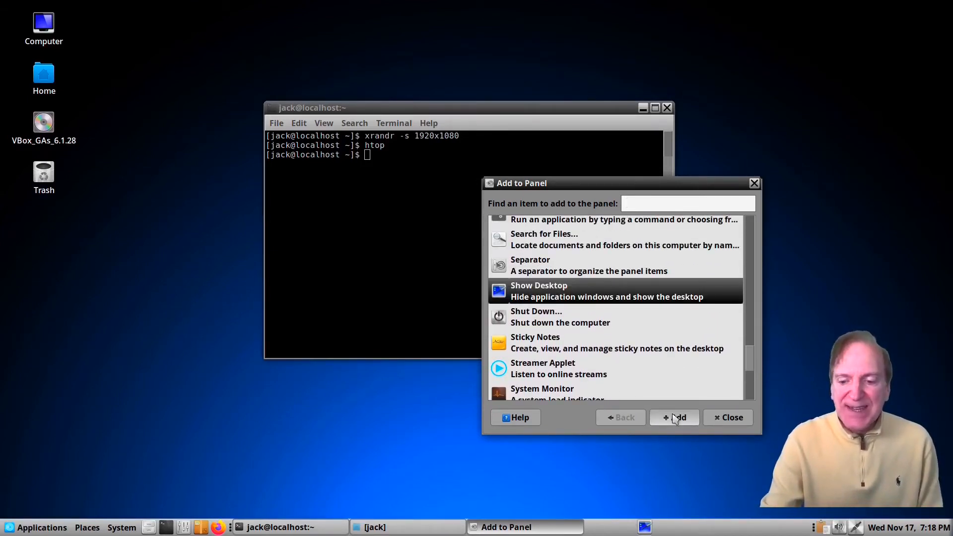
left_click(727, 418)
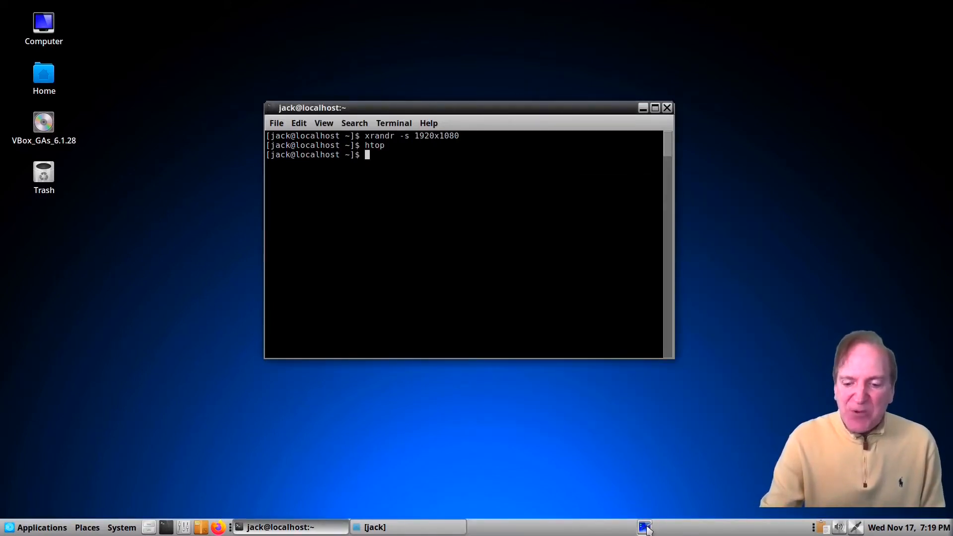
- Move the Show Desktop item along the panel so it sits just before the system tray
right_click(646, 527)
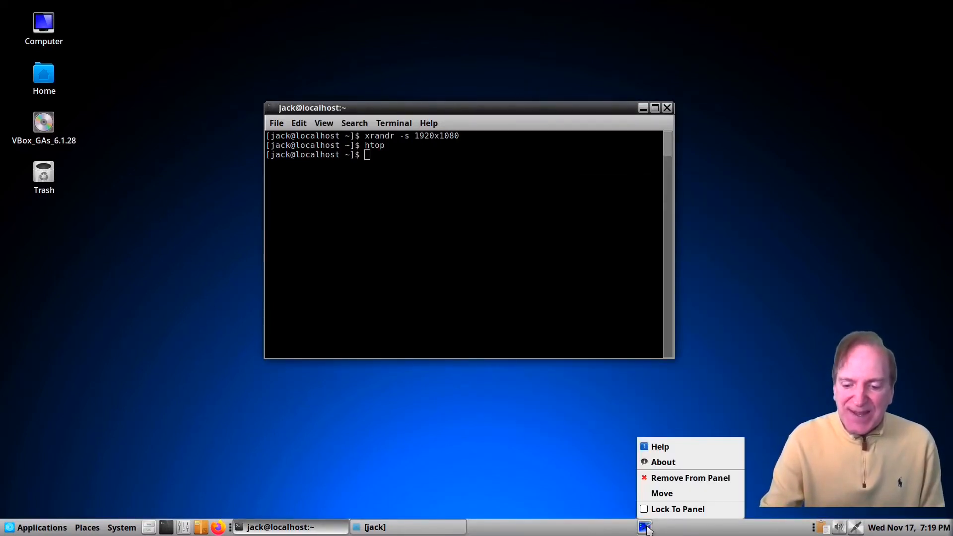
left_click(661, 492)
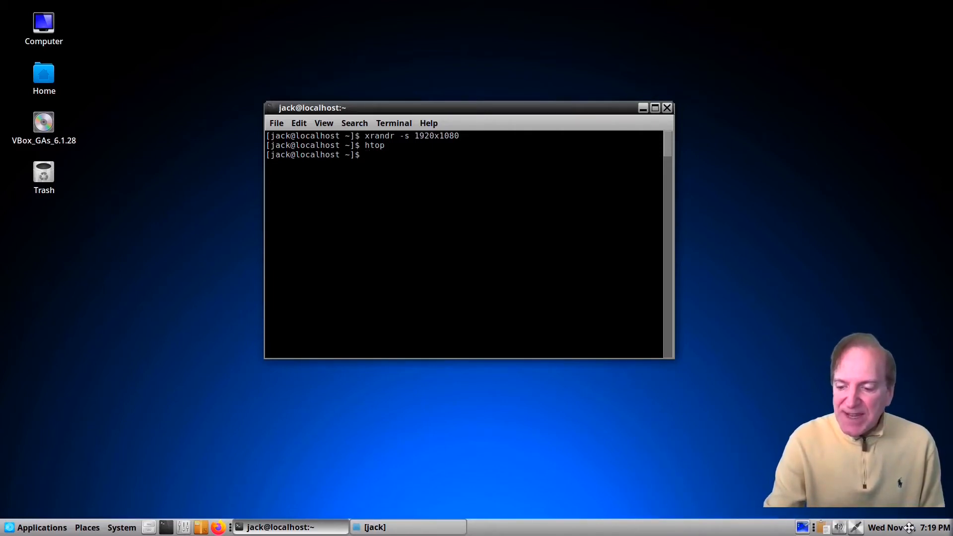
left_click(802, 527)
right_click(802, 526)
left_click(817, 492)
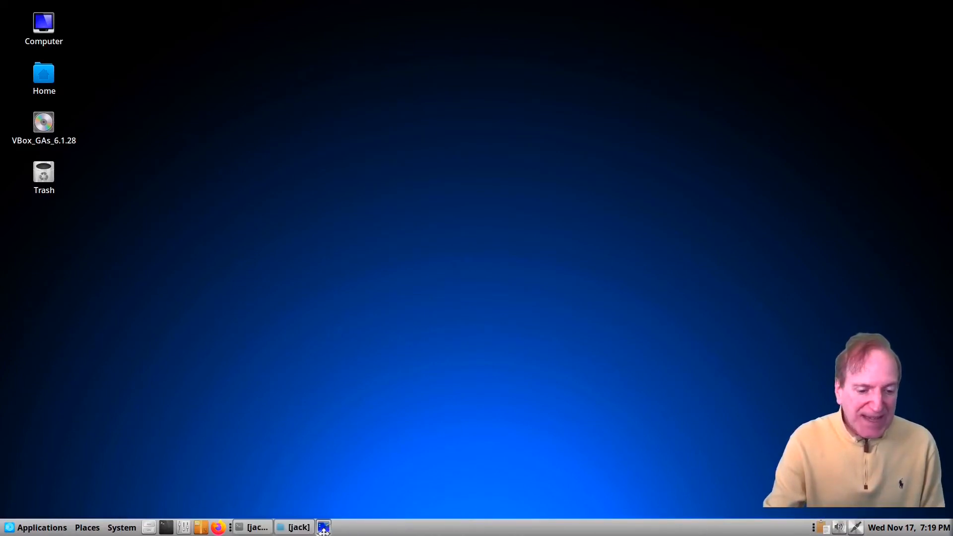
left_click(812, 529)
right_click(785, 528)
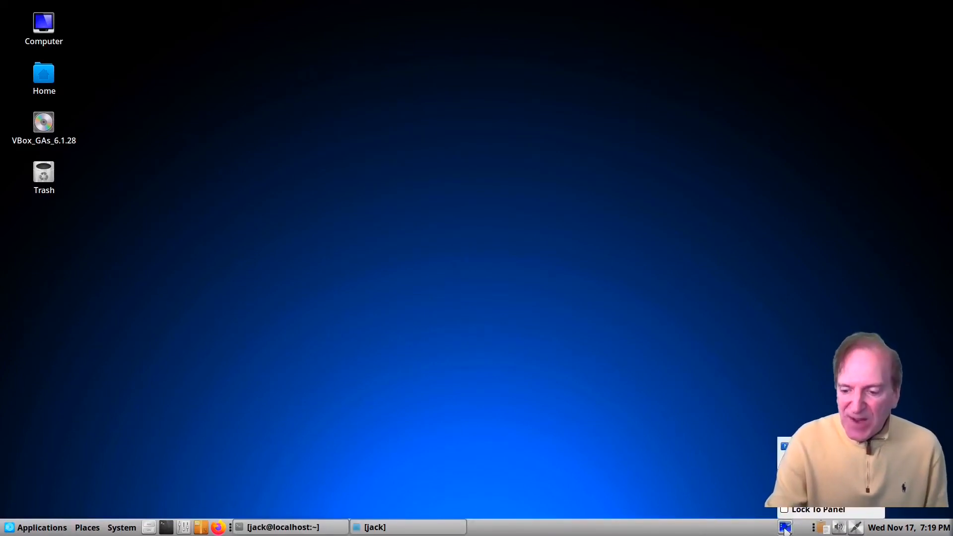
left_click(798, 493)
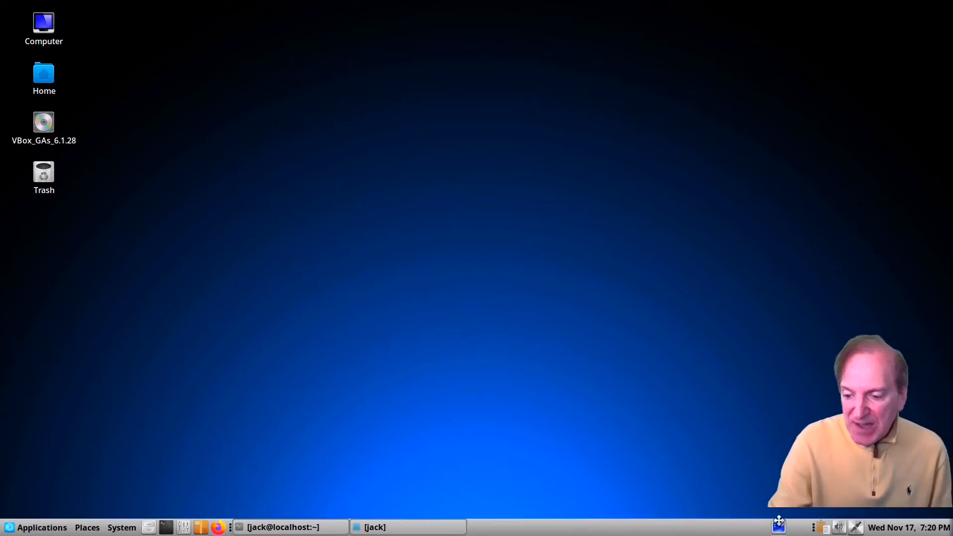
left_click(796, 529)
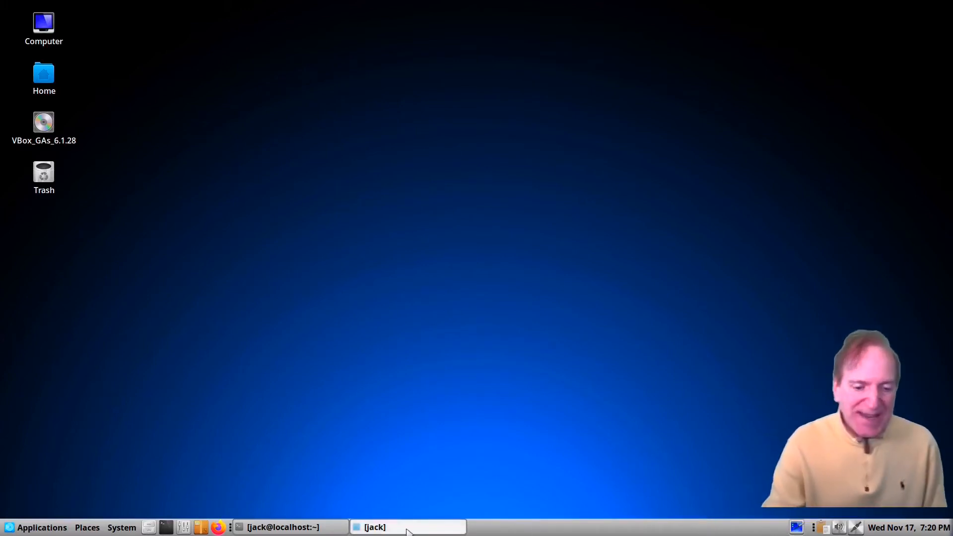
- Test the Show Desktop item by restoring the terminal and home folder windows, hiding all windows, and bringing them back
left_click(285, 527)
left_click(389, 529)
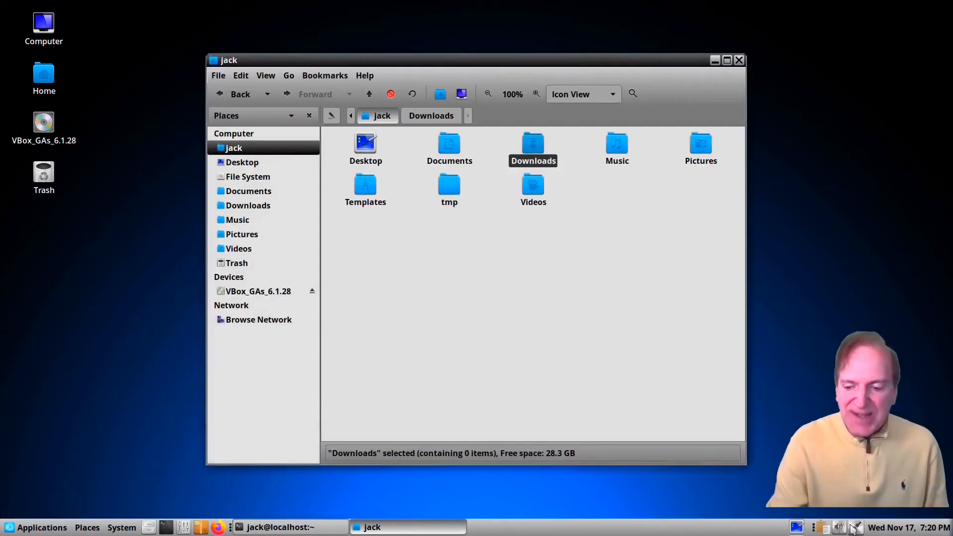
left_click(795, 528)
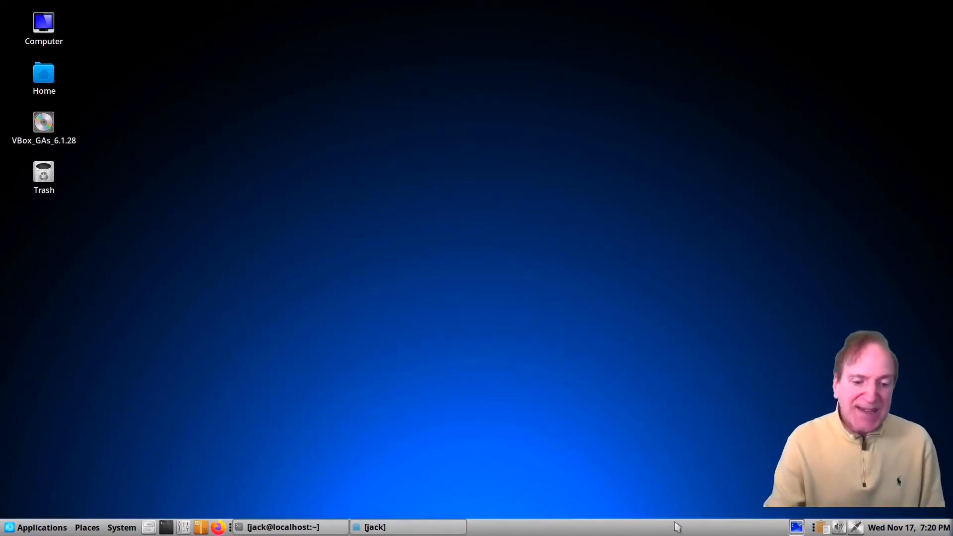
left_click(286, 527)
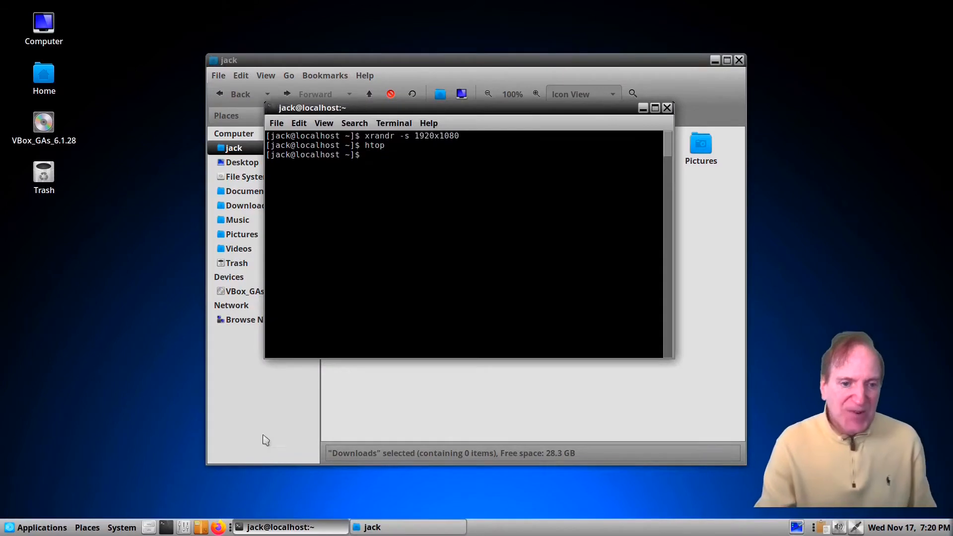
- Open CPU-X to examine the processor, caches, motherboard, system and graphics details, and close it
left_click(33, 529)
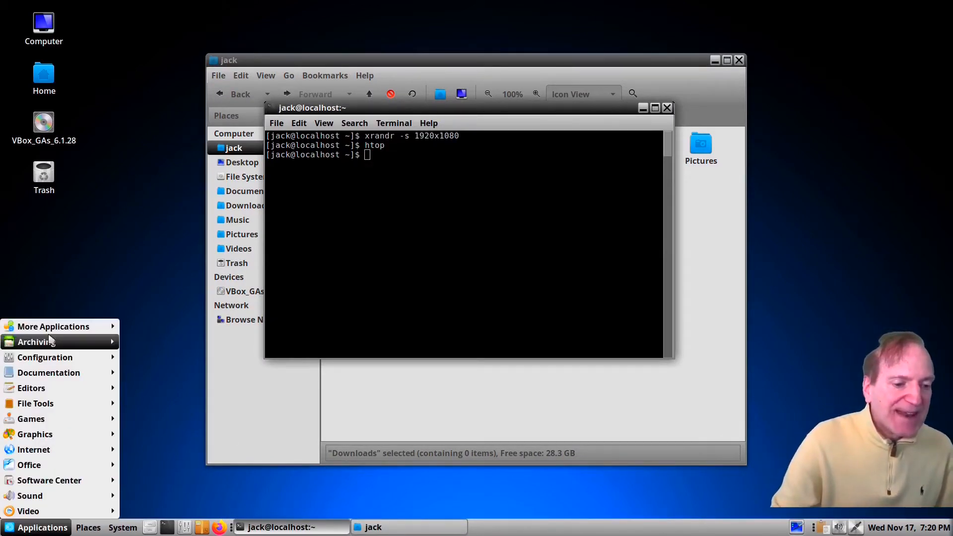
mouse_move(51, 335)
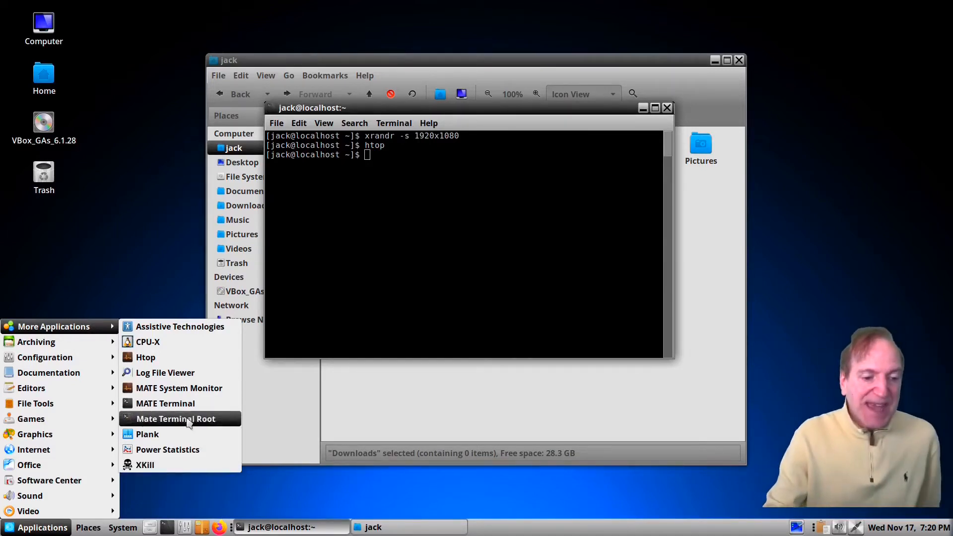
left_click(158, 342)
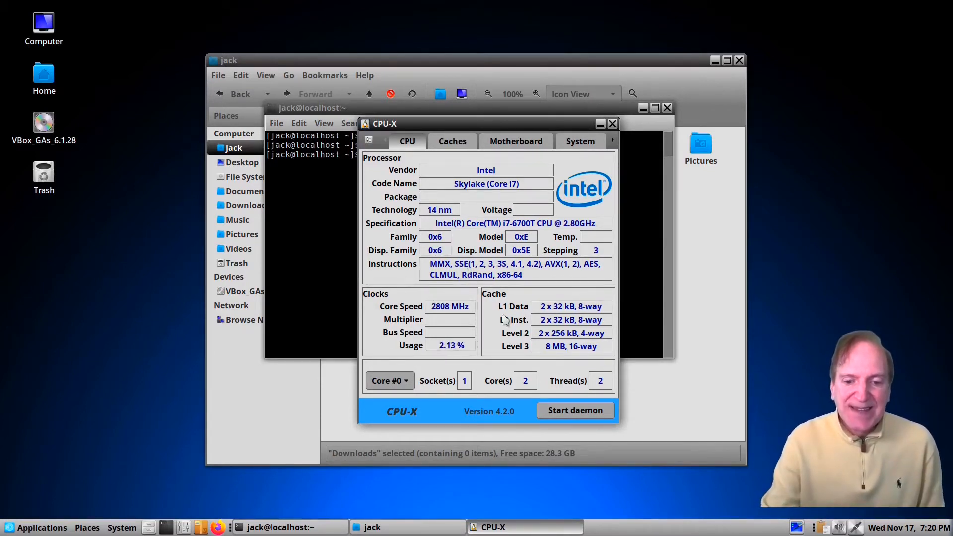
left_click(437, 141)
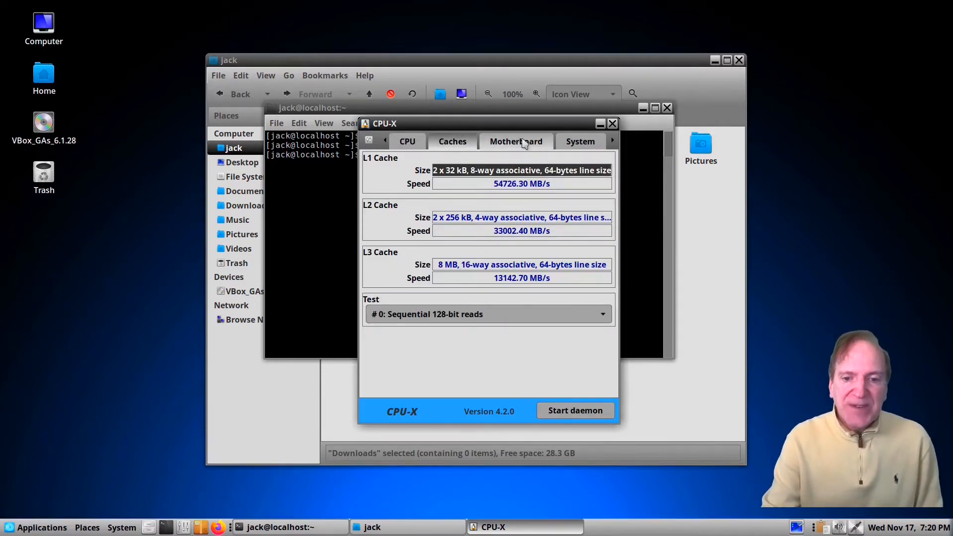
left_click(515, 141)
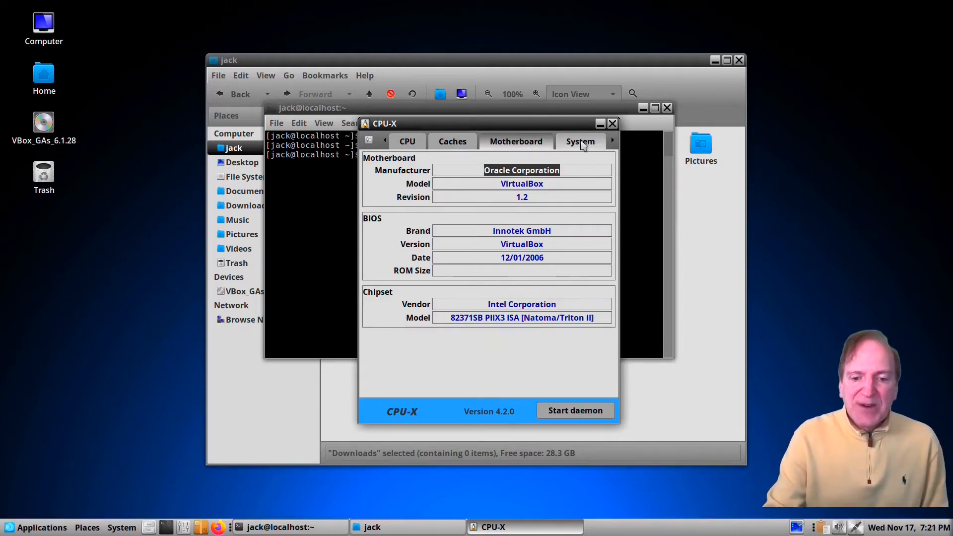
left_click(579, 144)
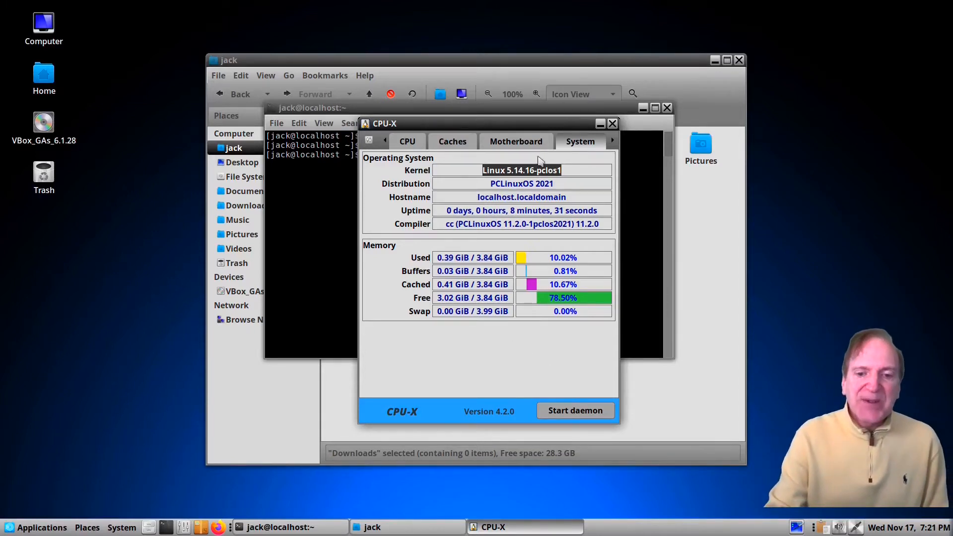
left_click(612, 140)
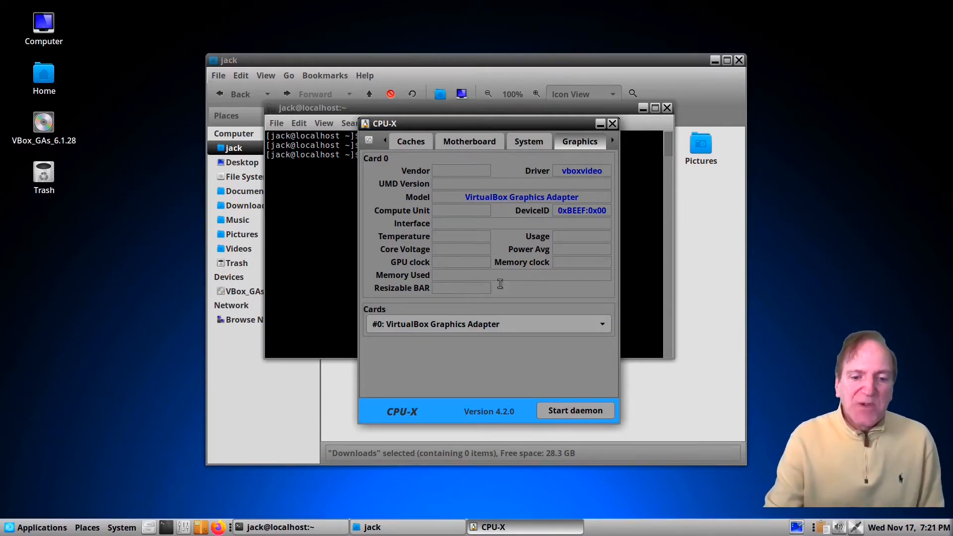
left_click(469, 141)
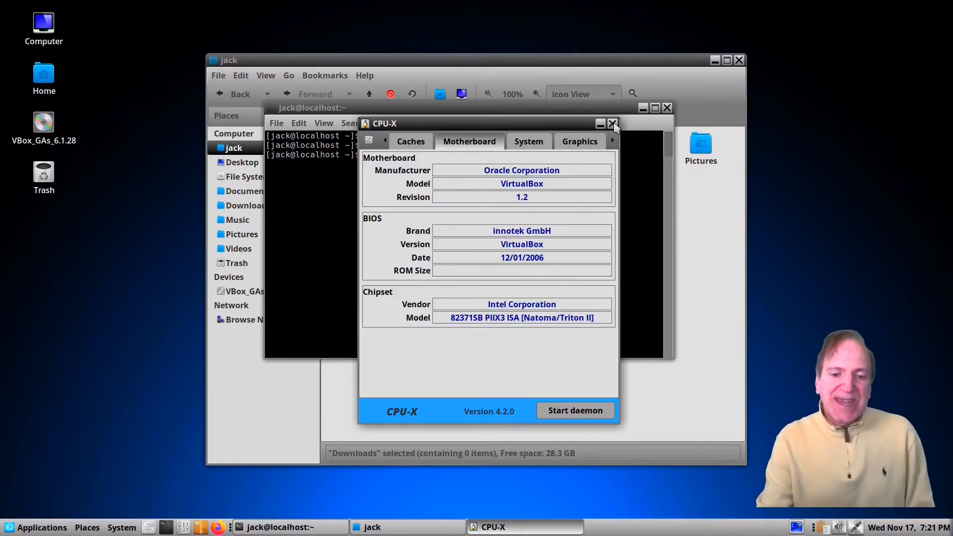
left_click(612, 123)
- Look through the Archiving and Configuration applications, and open the Pluma text editor in a repositioned, enlarged window
left_click(10, 528)
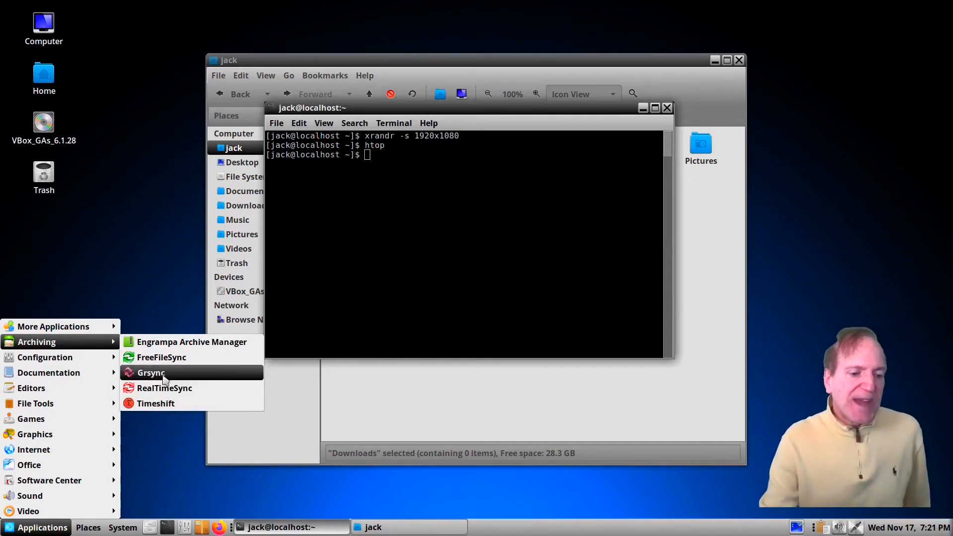
mouse_move(65, 361)
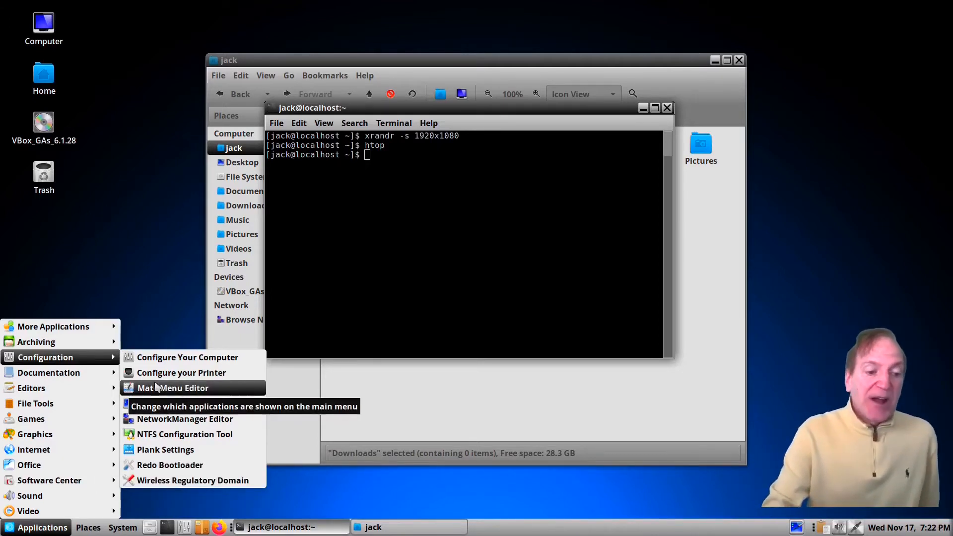
mouse_move(85, 378)
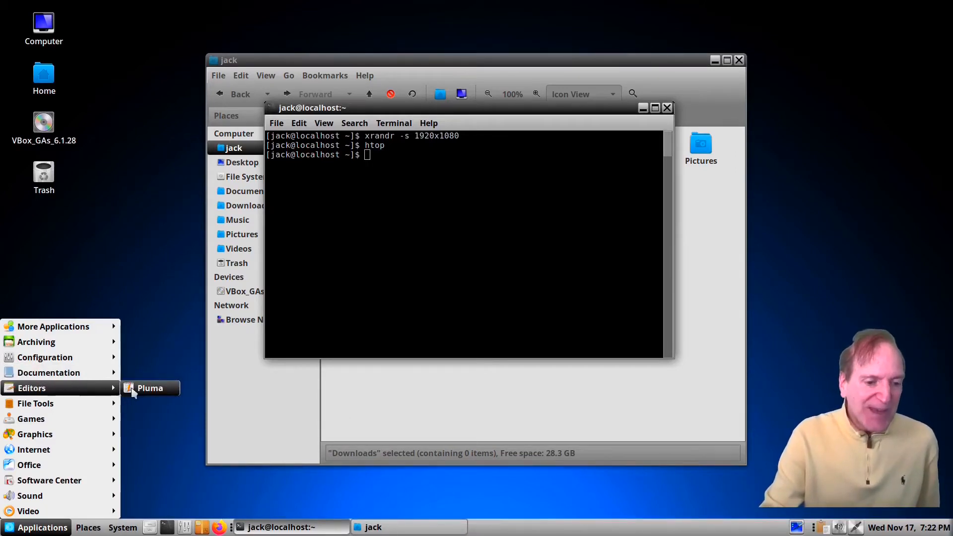
left_click(133, 390)
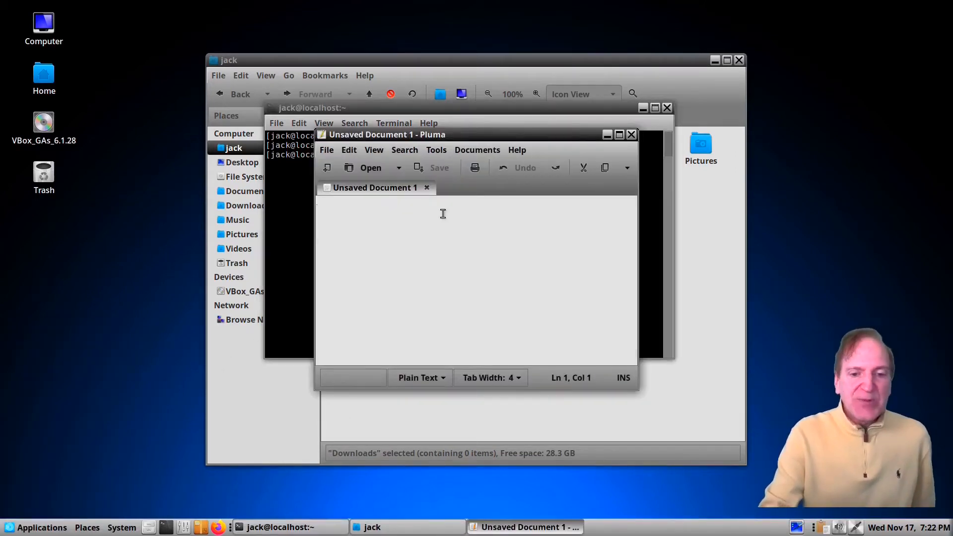
left_click_drag(477, 134, 390, 54)
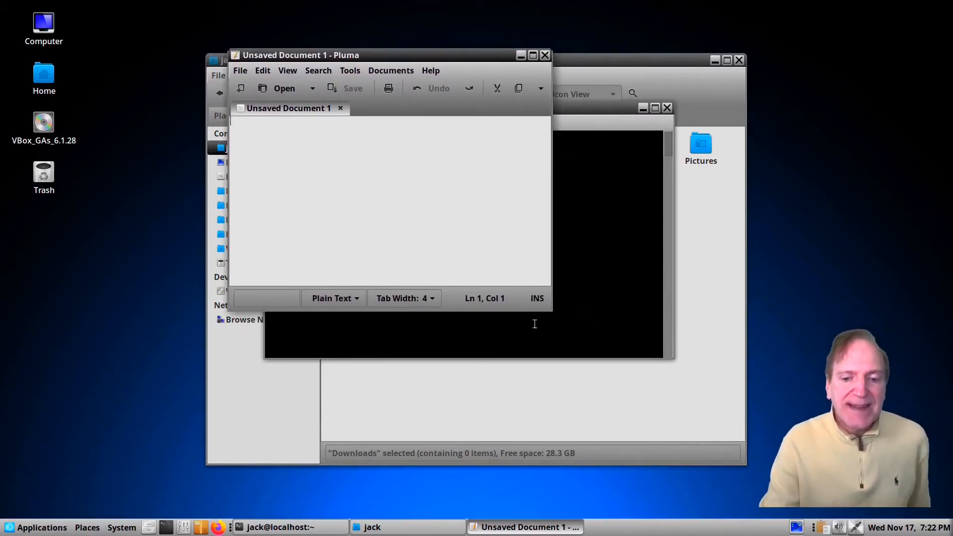
left_click_drag(549, 314, 699, 387)
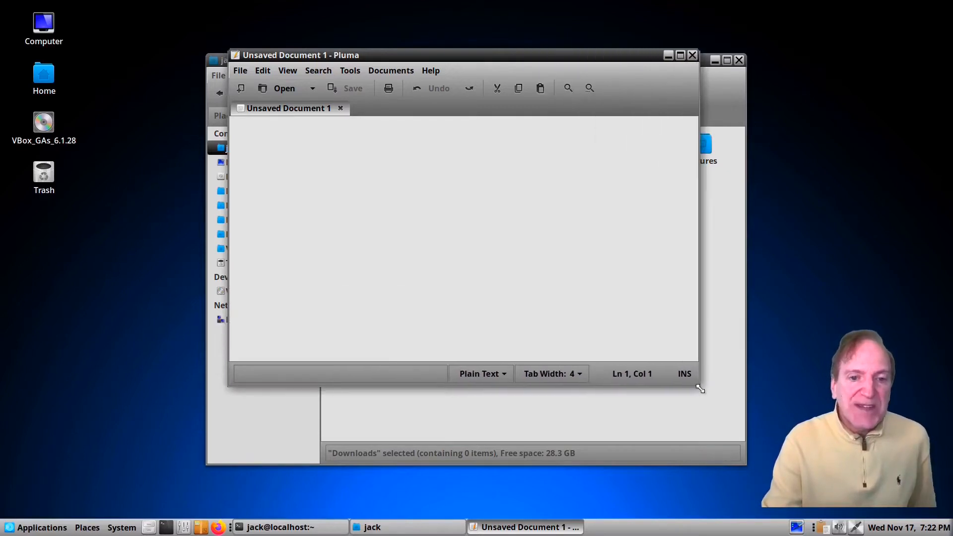
- Look over Pluma's file and document commands, and close the editor without creating any text
left_click(316, 74)
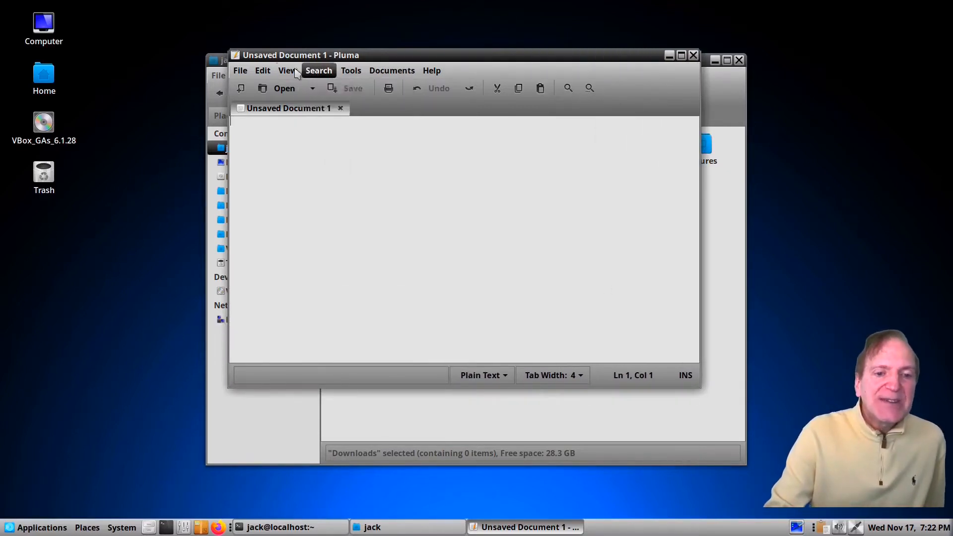
mouse_move(247, 71)
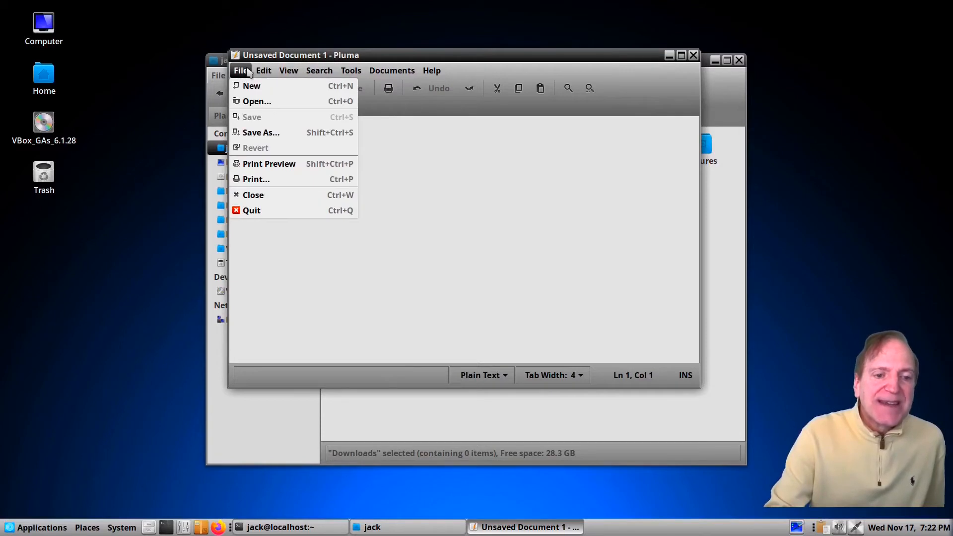
mouse_move(392, 70)
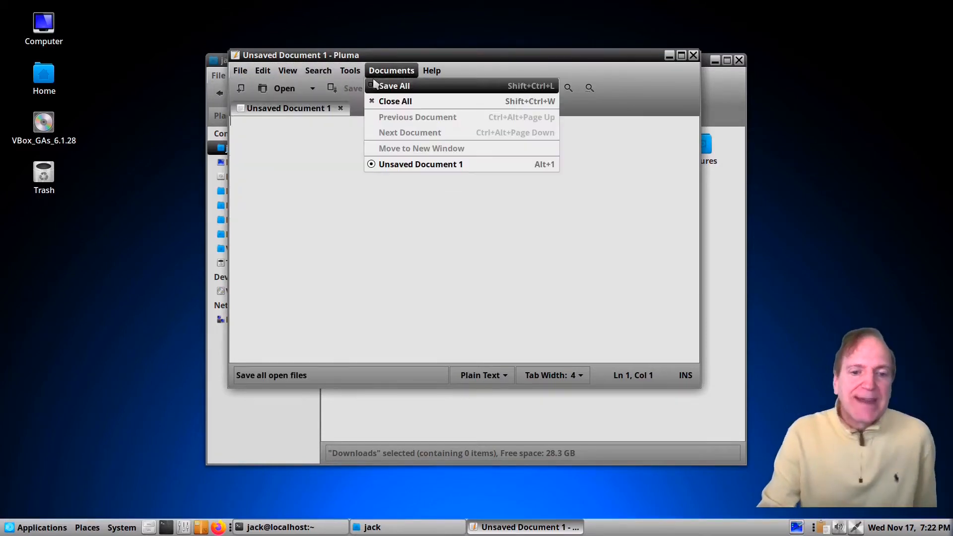
left_click(443, 230)
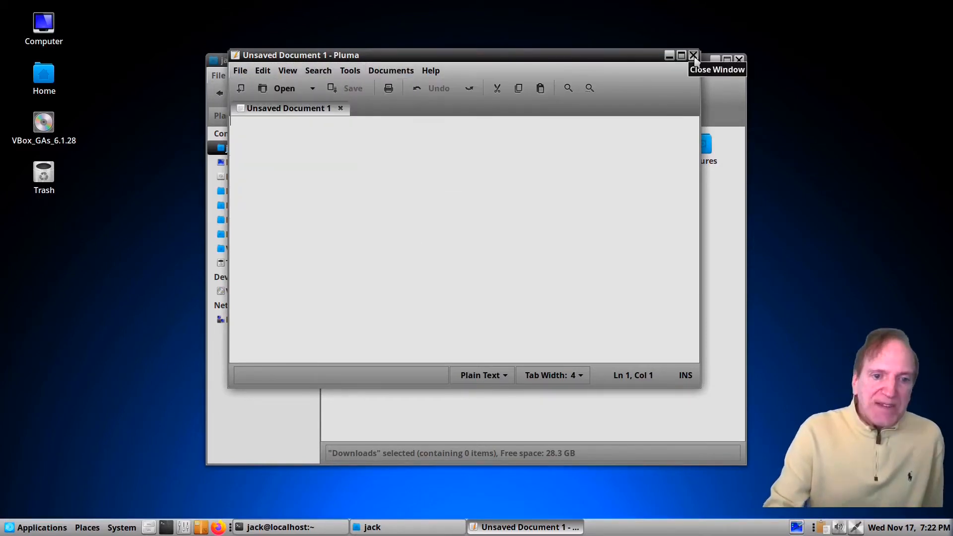
left_click(694, 56)
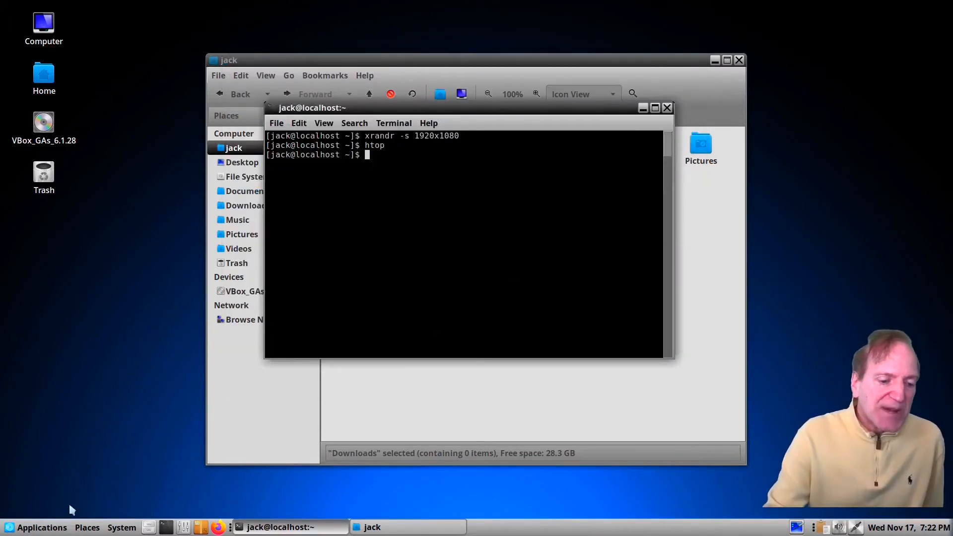
- Look over the File Tools applications, open ddCopy to view its bootable USB and DVD options, and close it
left_click(30, 528)
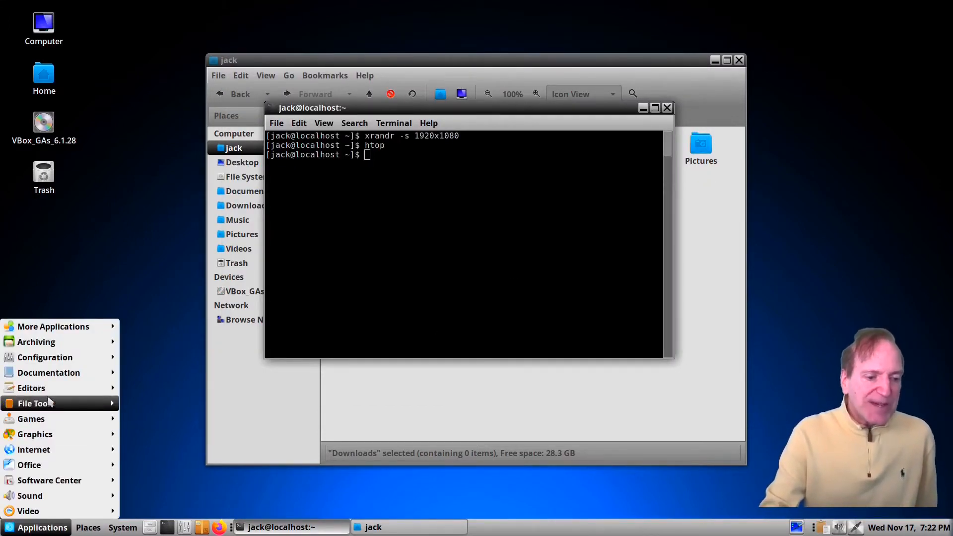
mouse_move(56, 404)
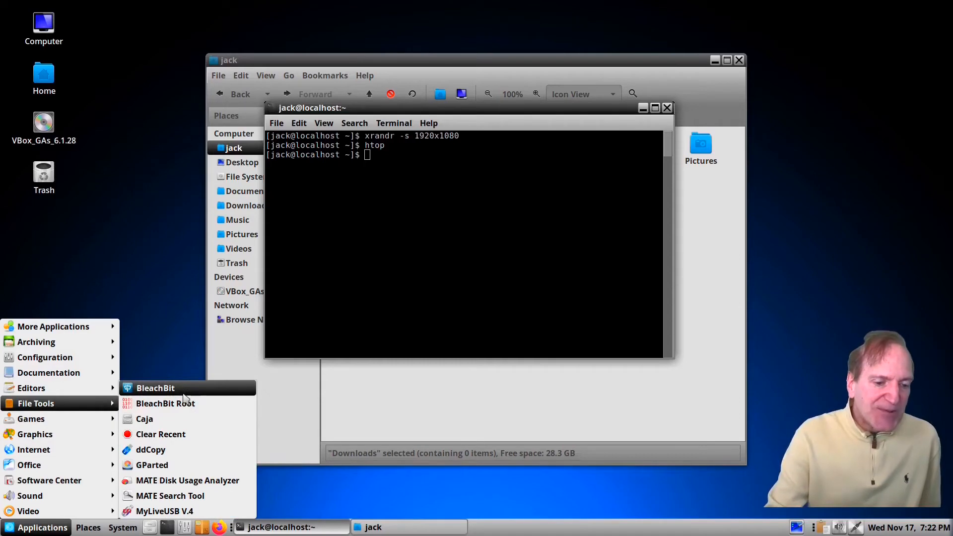
left_click(147, 449)
left_click_drag(492, 212, 479, 43)
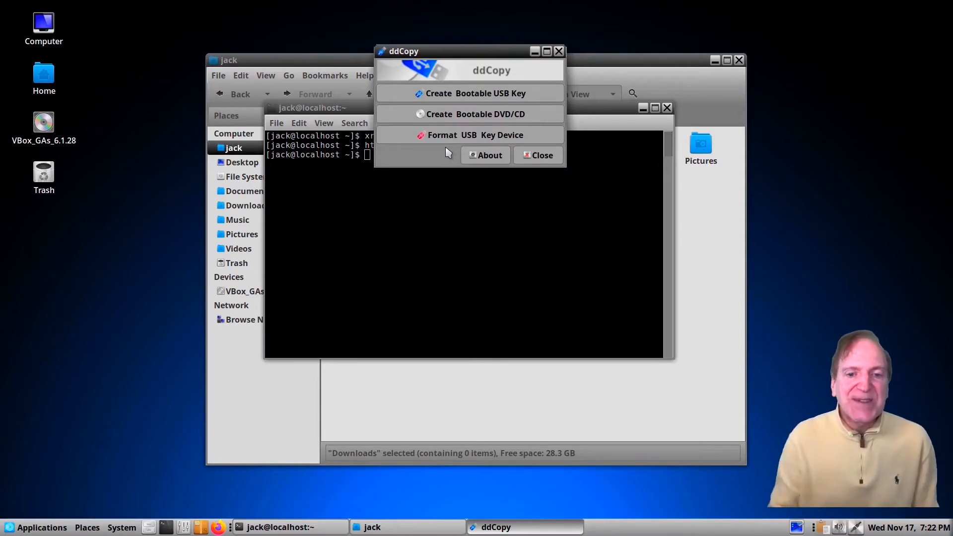
left_click(559, 51)
- Launch MyLiveUSB V.4 from the File Tools applications and agree to continue past its root alert
left_click(42, 527)
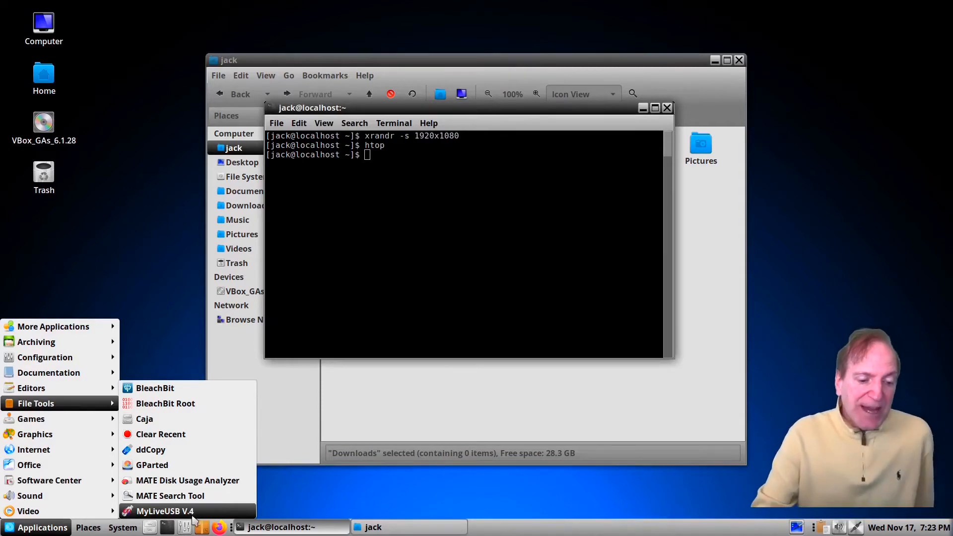
left_click(163, 511)
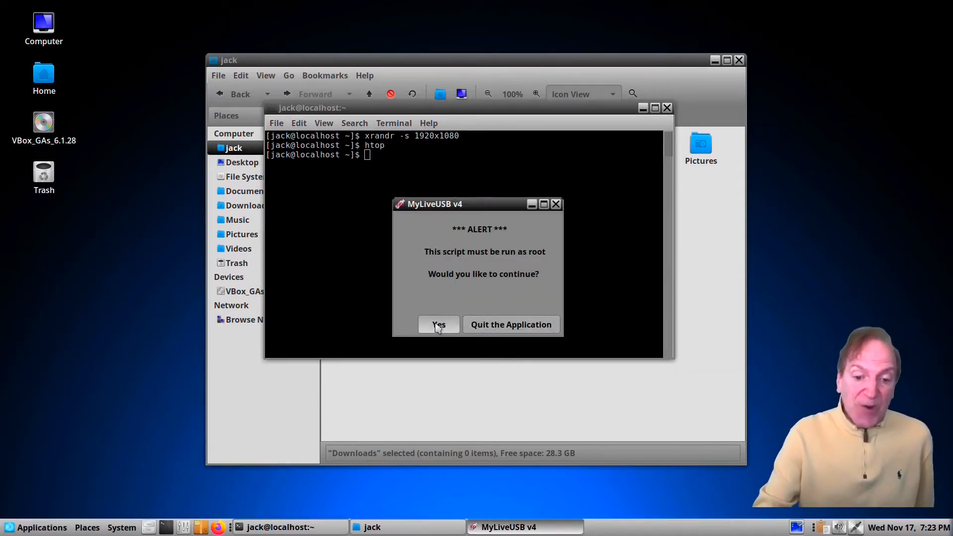
left_click(437, 326)
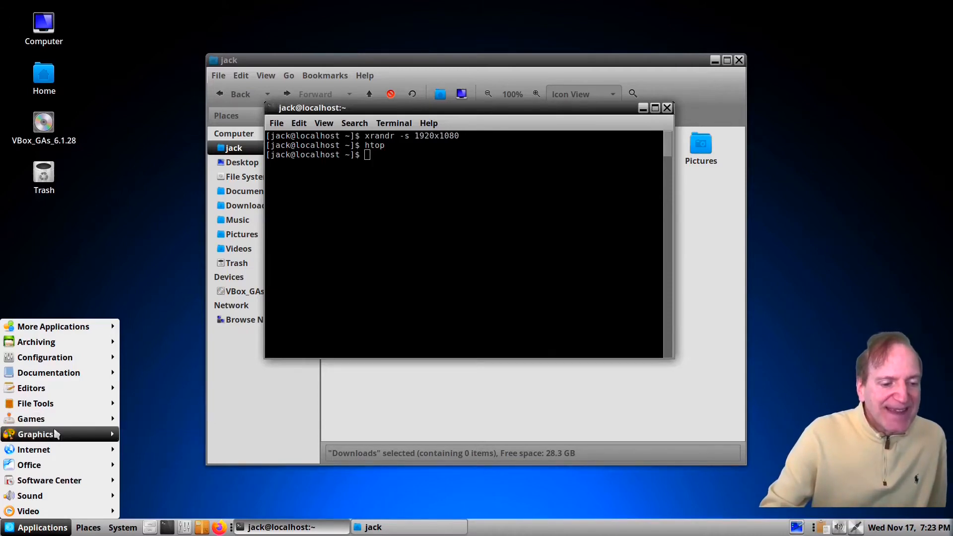
- Look through the Internet and Office applications, and open the GuCharacter Map in a repositioned window
mouse_move(56, 437)
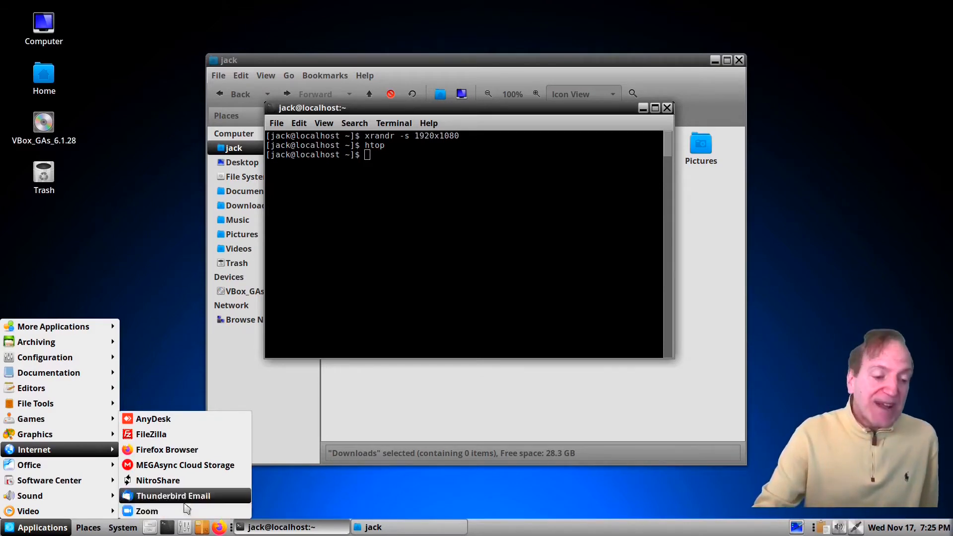
mouse_move(87, 467)
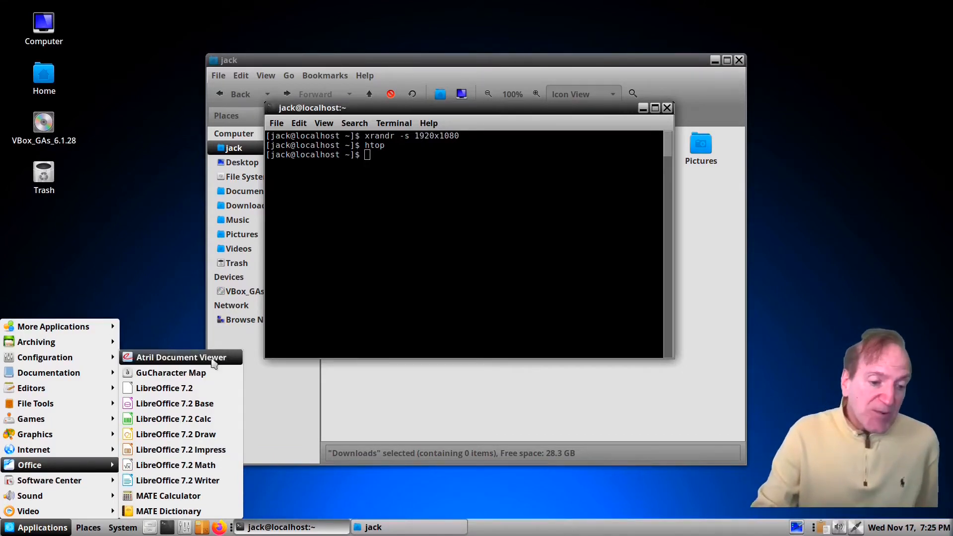
left_click(193, 376)
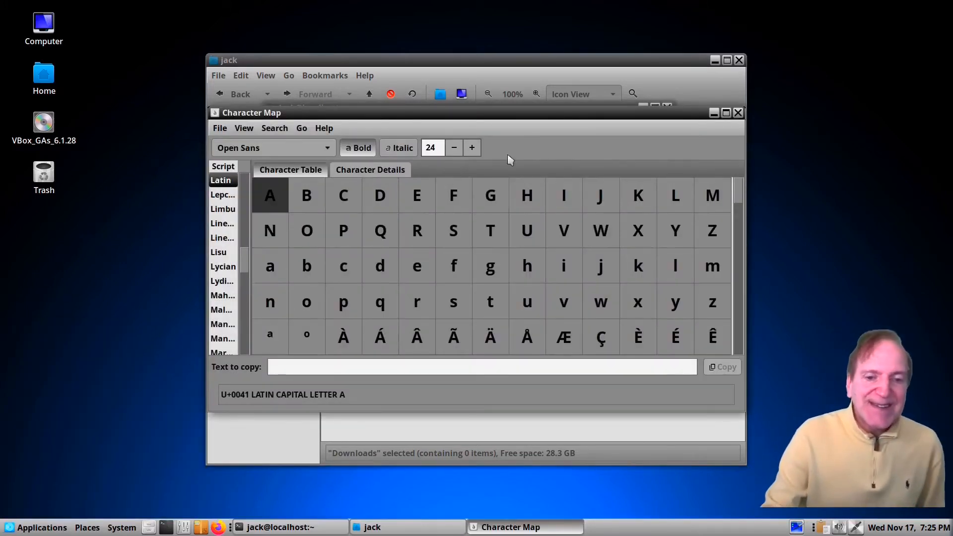
left_click_drag(513, 113, 458, 85)
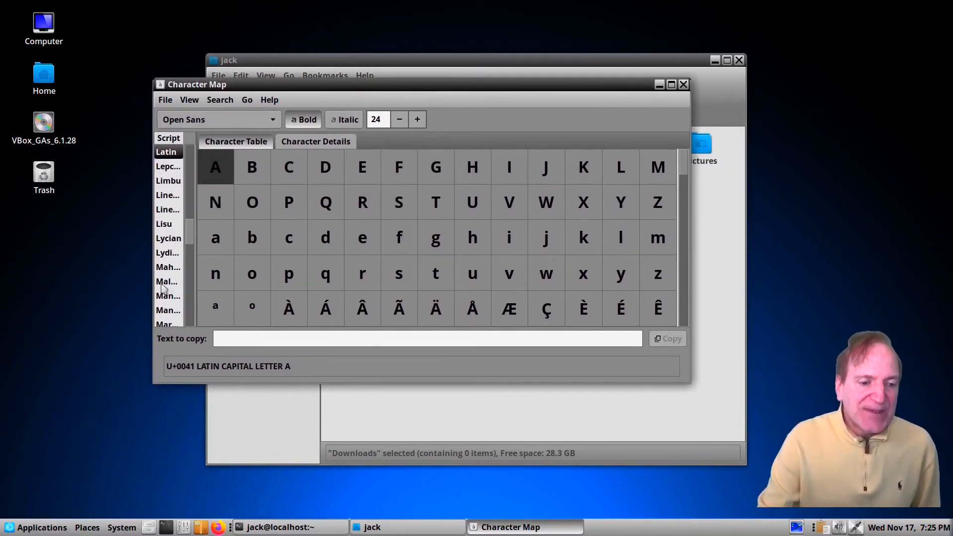
- Widen the Character Map's script list, browse the scripts and accented Latin characters, and close the program
left_click_drag(153, 270, 220, 256)
left_click(221, 255)
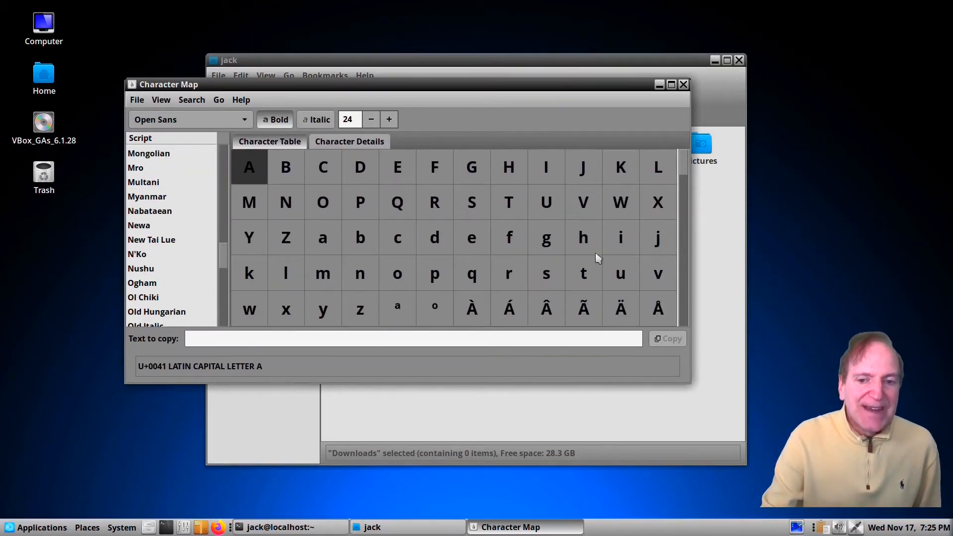
left_click_drag(685, 165, 687, 208)
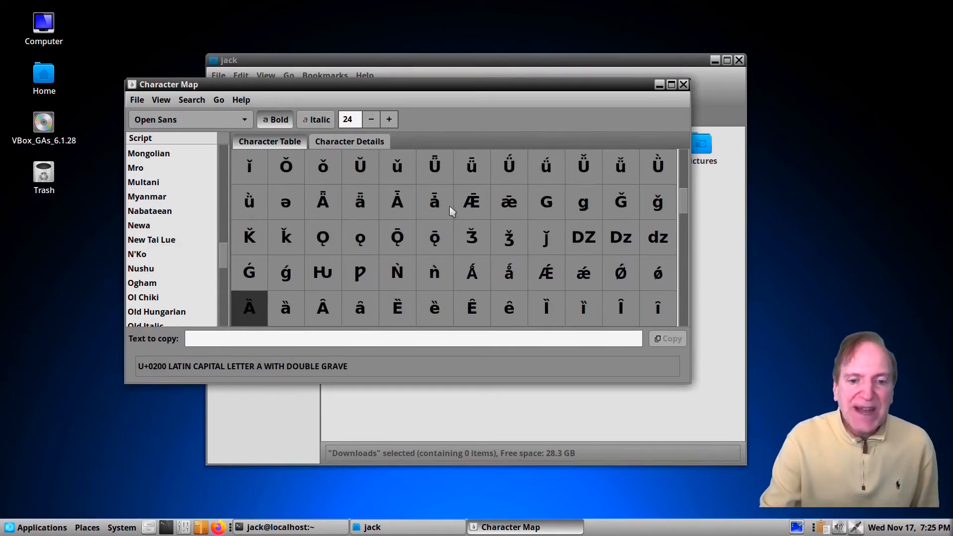
left_click(434, 206)
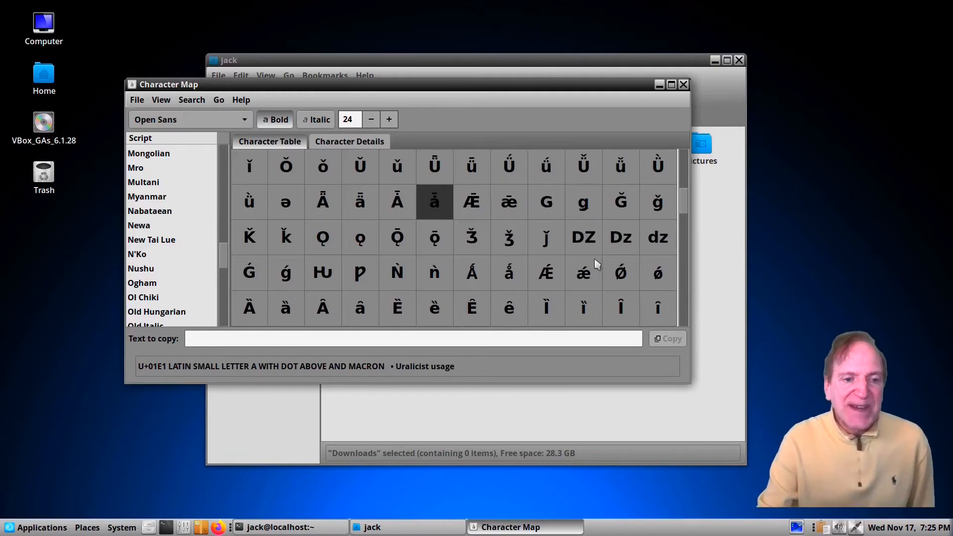
mouse_move(684, 201)
left_mouse_down()
mouse_move(674, 313)
mouse_move(665, 203)
left_mouse_up()
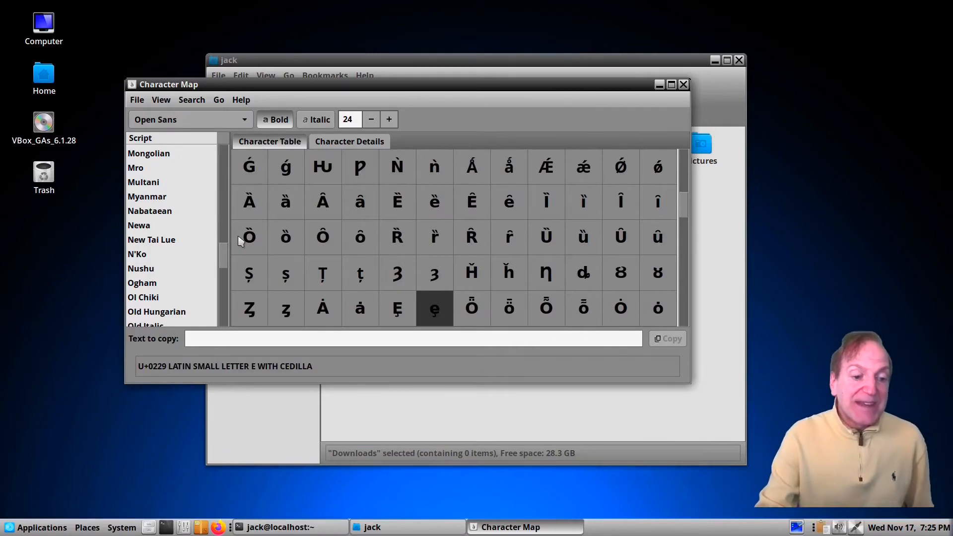
left_click(683, 85)
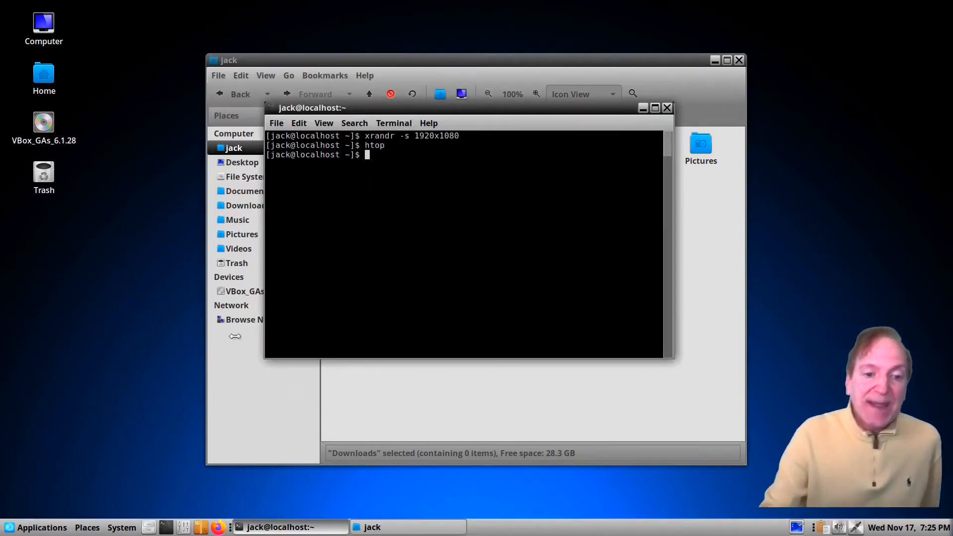
- Look through the Office, Software Center and Sound application categories
left_click(7, 527)
mouse_move(46, 462)
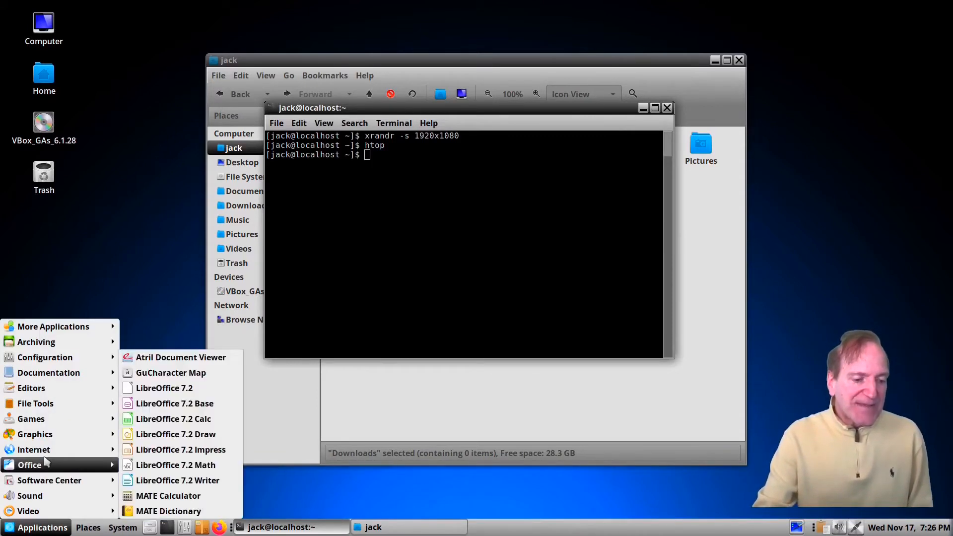
mouse_move(53, 482)
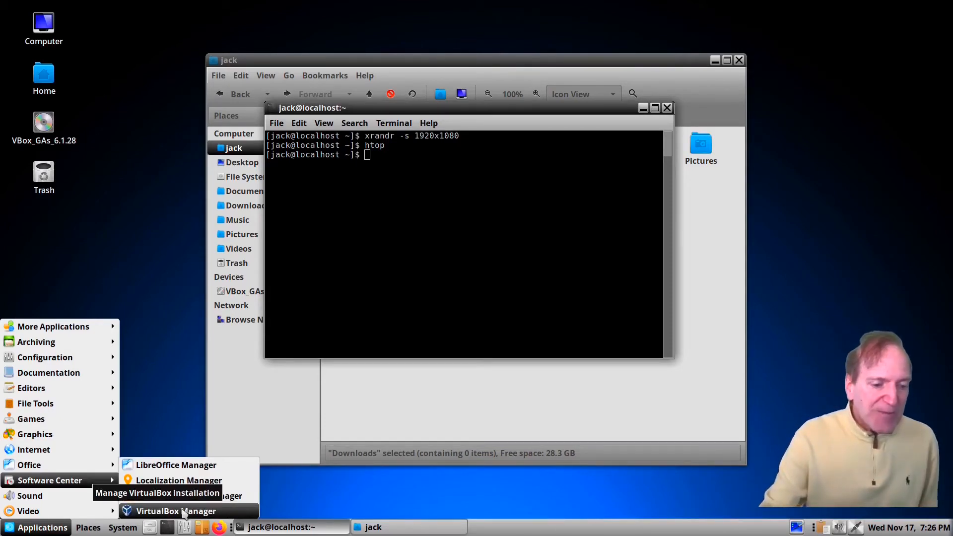
mouse_move(87, 494)
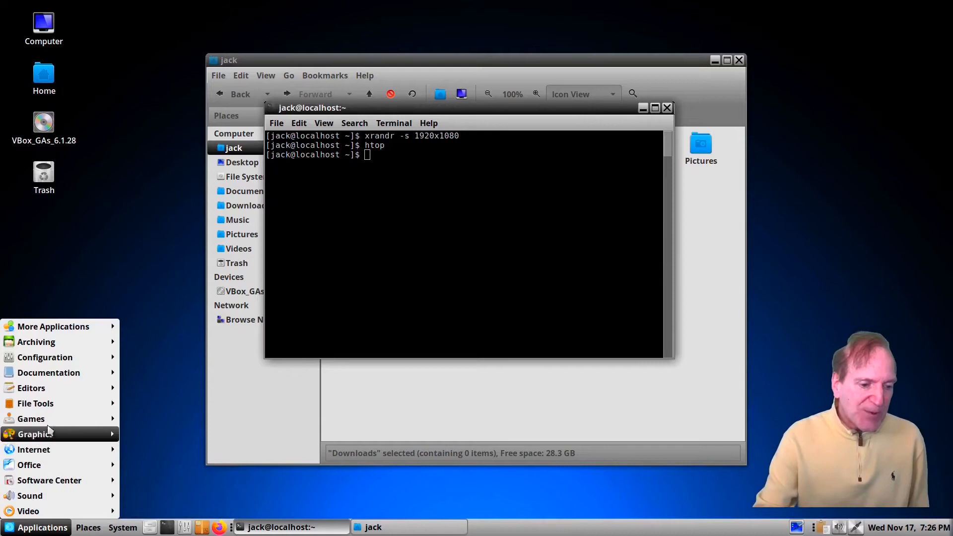
- Open the Firefox browser from the Internet applications and widen its window
mouse_move(75, 394)
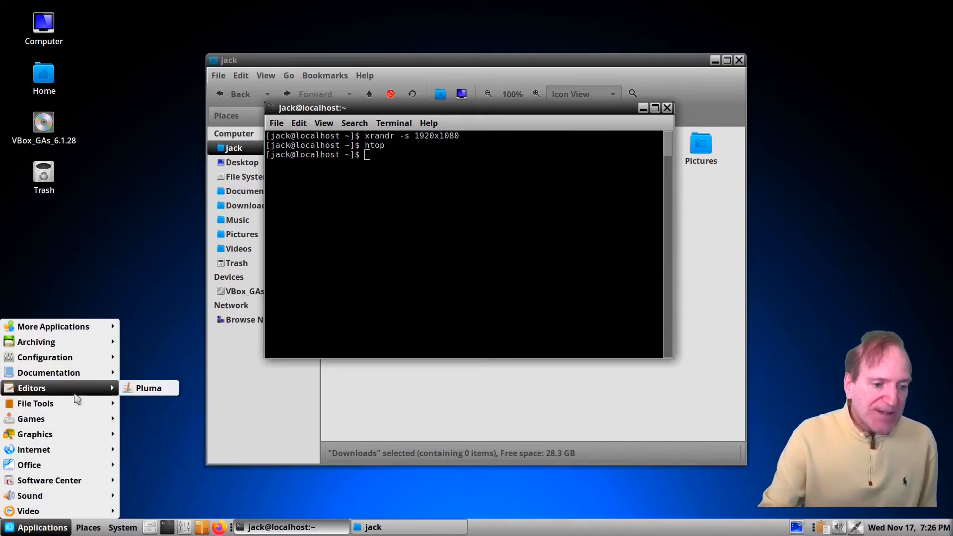
mouse_move(84, 448)
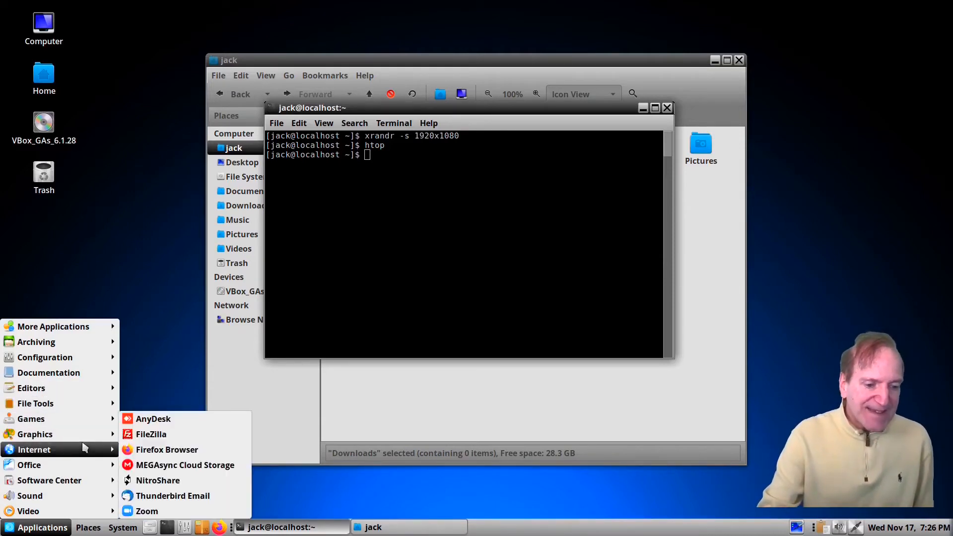
left_click(152, 449)
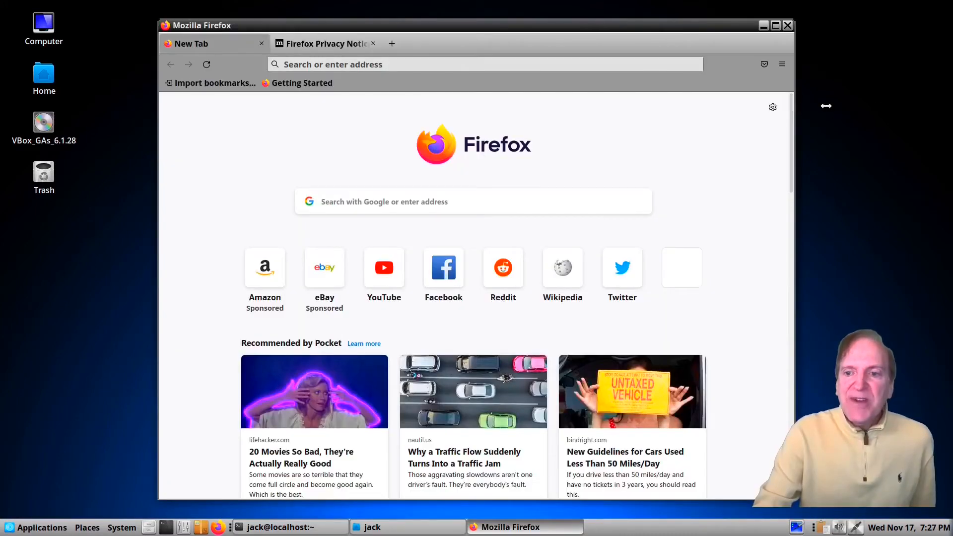
left_click_drag(826, 106, 869, 106)
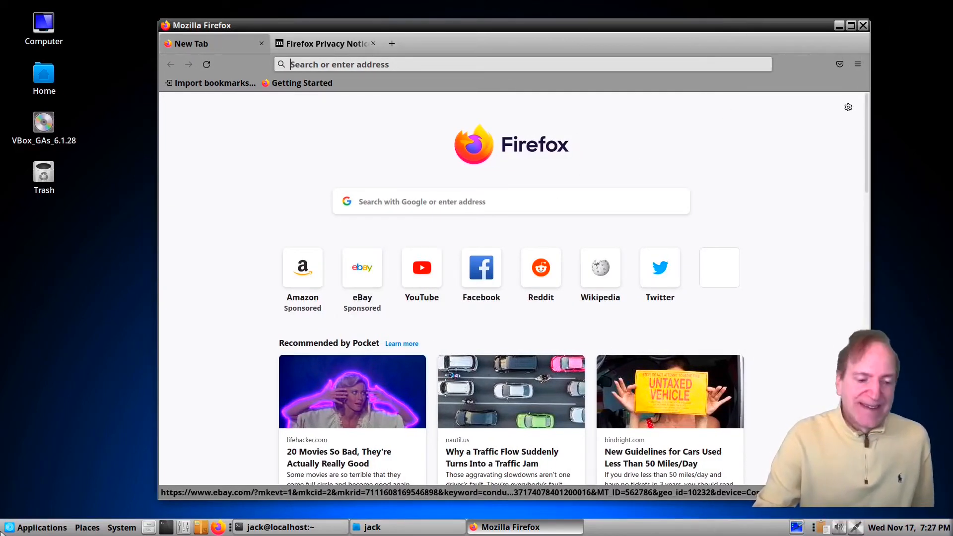
- Open Video Downloader, switch it to Video mode, and move its window so that Firefox's YouTube shortcut is uncovered
left_click(9, 529)
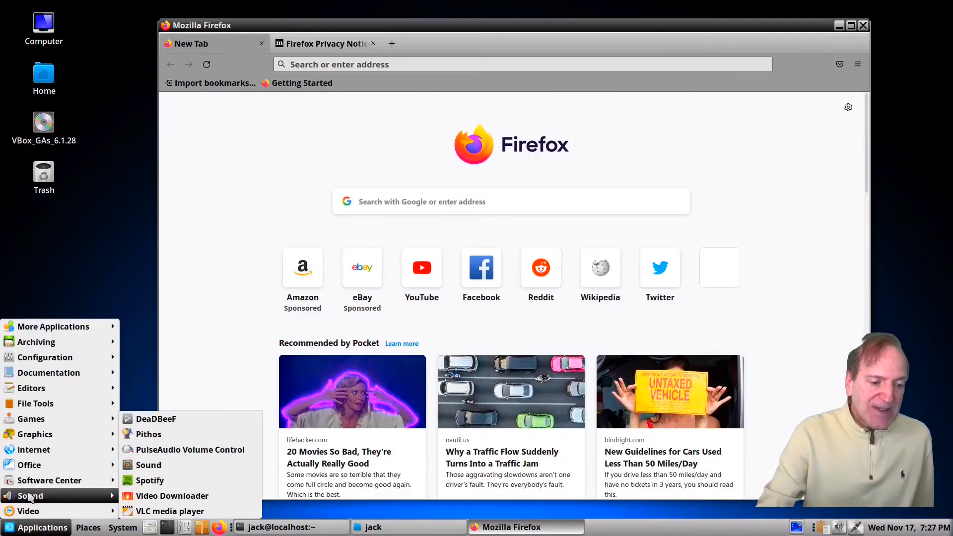
mouse_move(40, 511)
left_click(146, 497)
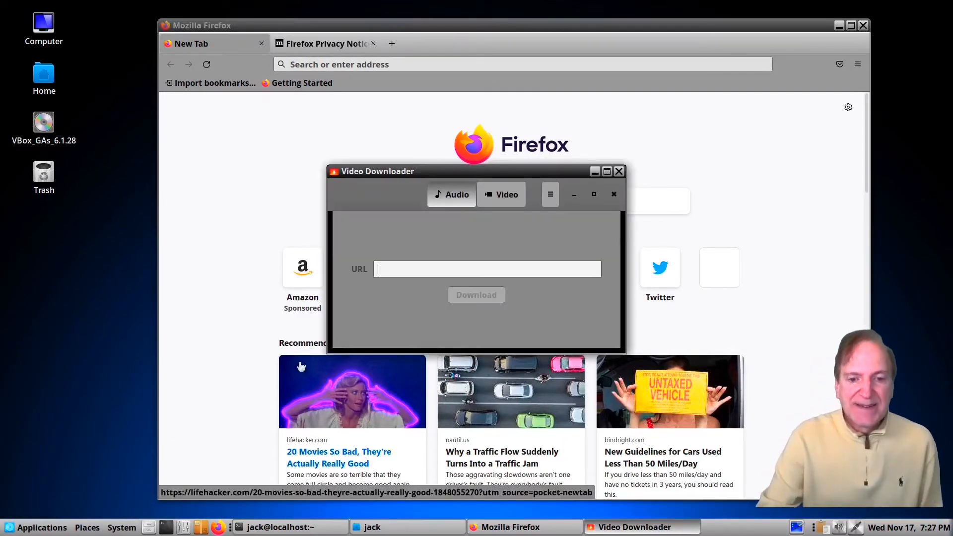
left_click(509, 196)
left_click(467, 253)
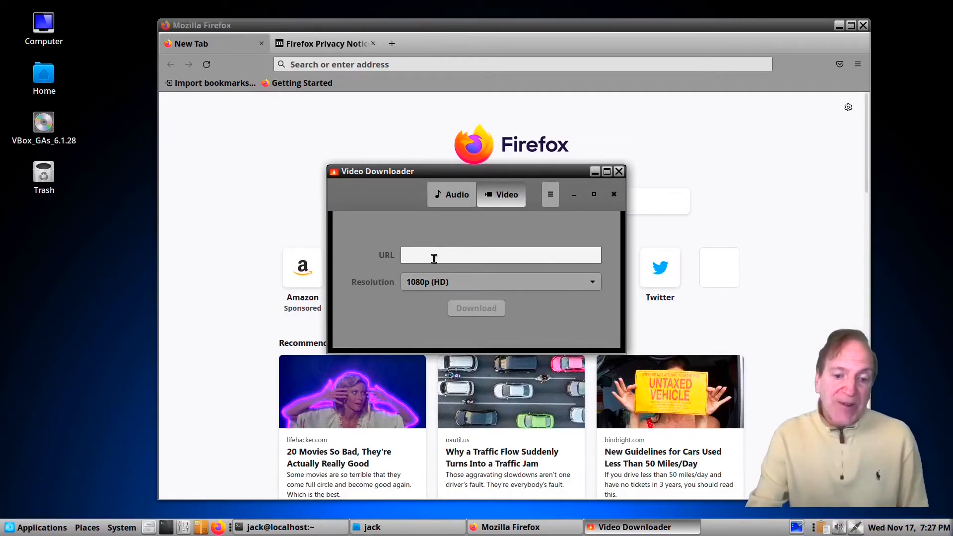
left_click_drag(403, 190, 109, 253)
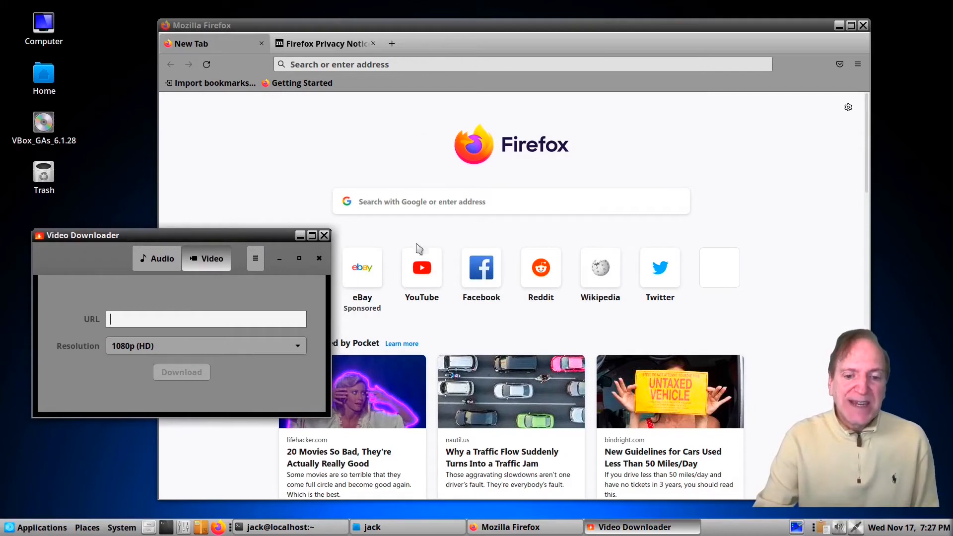
- Open YouTube in Firefox, browse the suggested videos, and open the Tom & Jerry "All Play, No Work" cartoon compilation
left_click(419, 280)
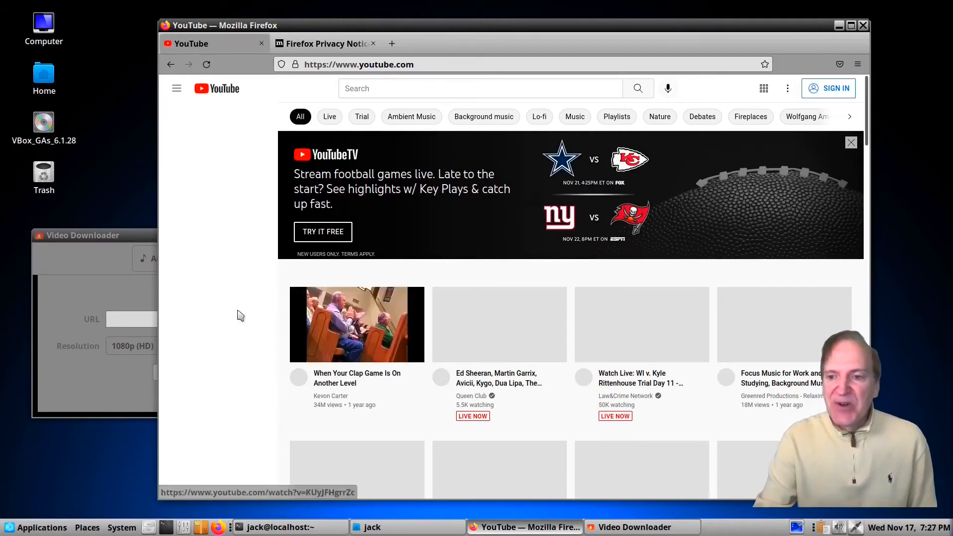
scroll(687, 365, "down", 2)
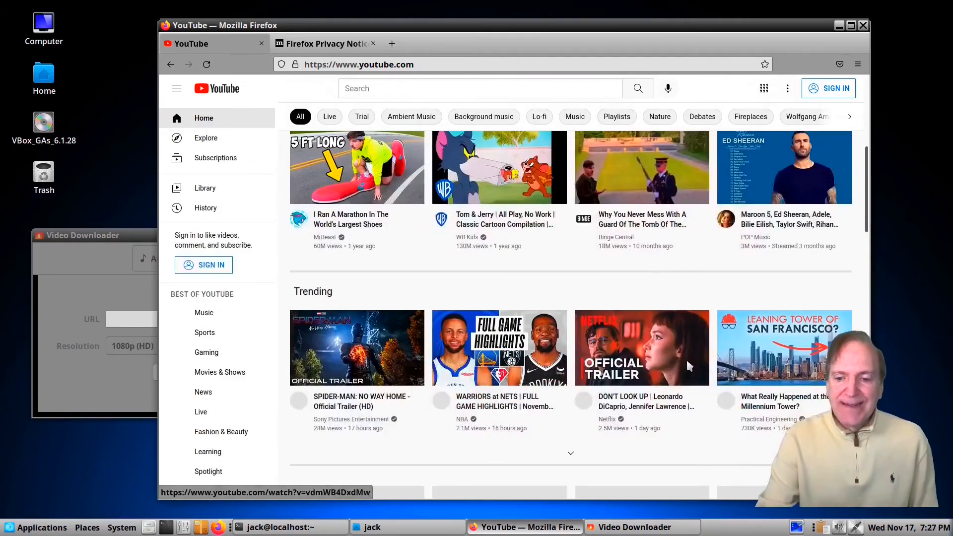
scroll(687, 358, "up", 6)
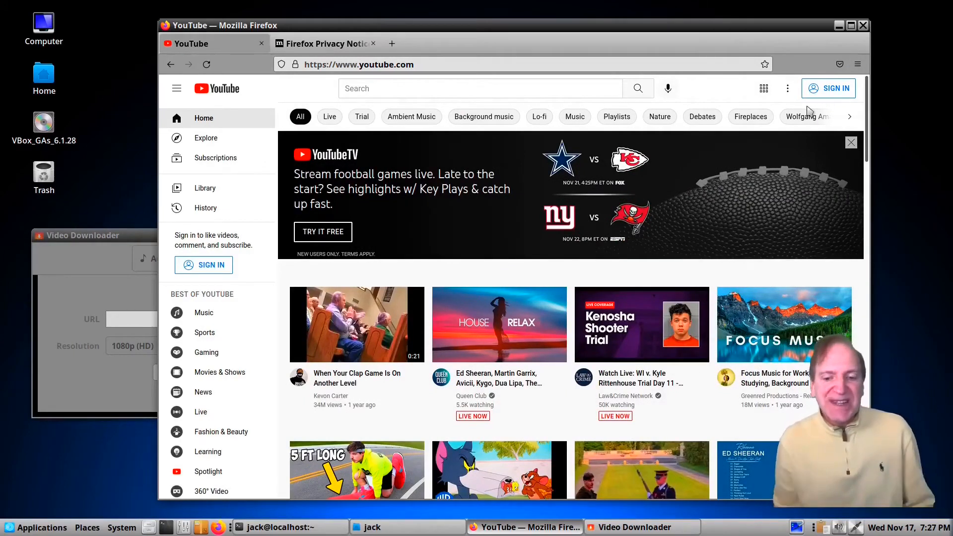
scroll(519, 340, "down", 2)
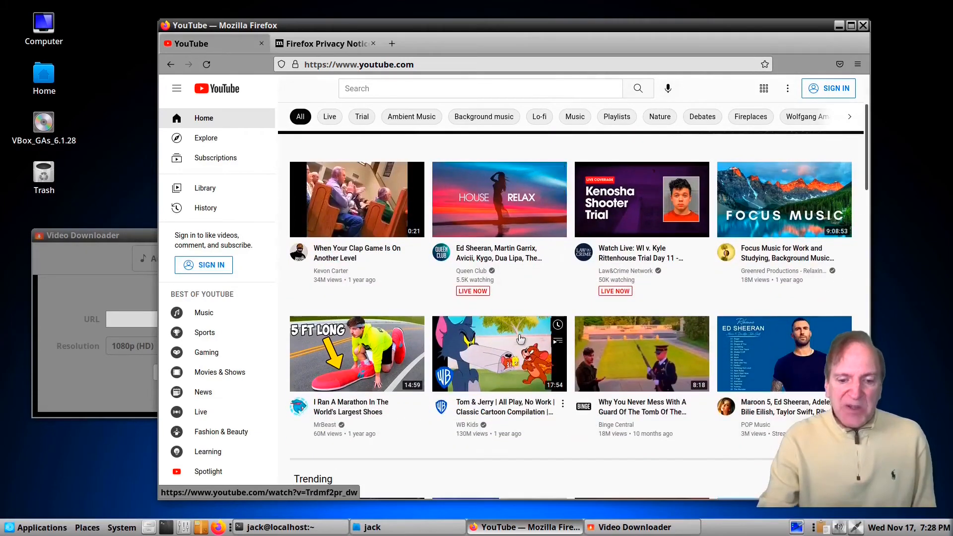
left_click(495, 355)
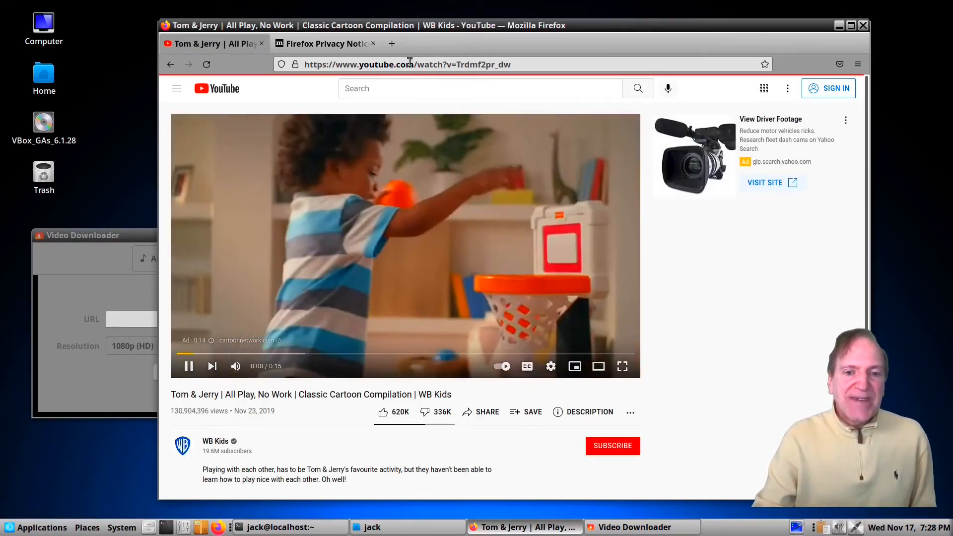
- Copy the web address of the Tom & Jerry compilation in Firefox and pause the playback
left_click(409, 64)
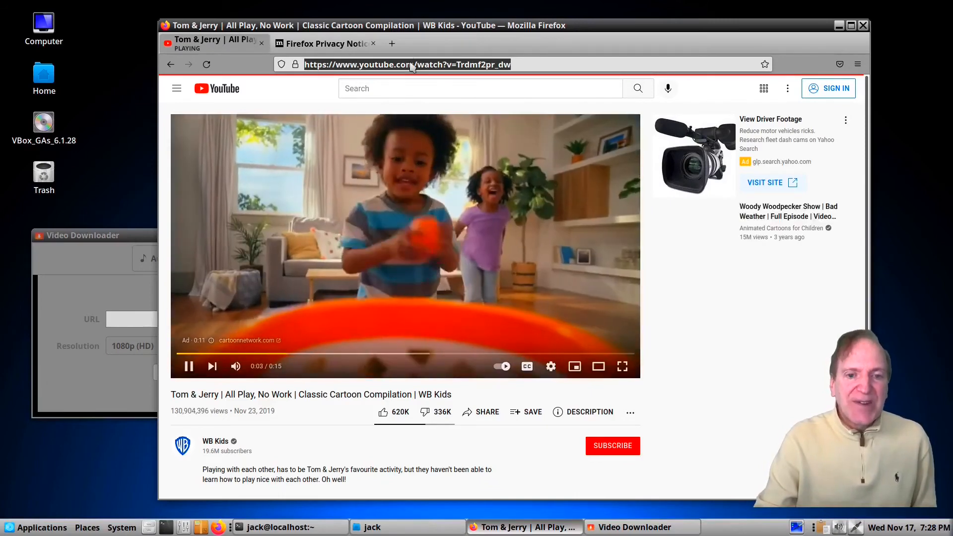
right_click(409, 64)
left_click(432, 118)
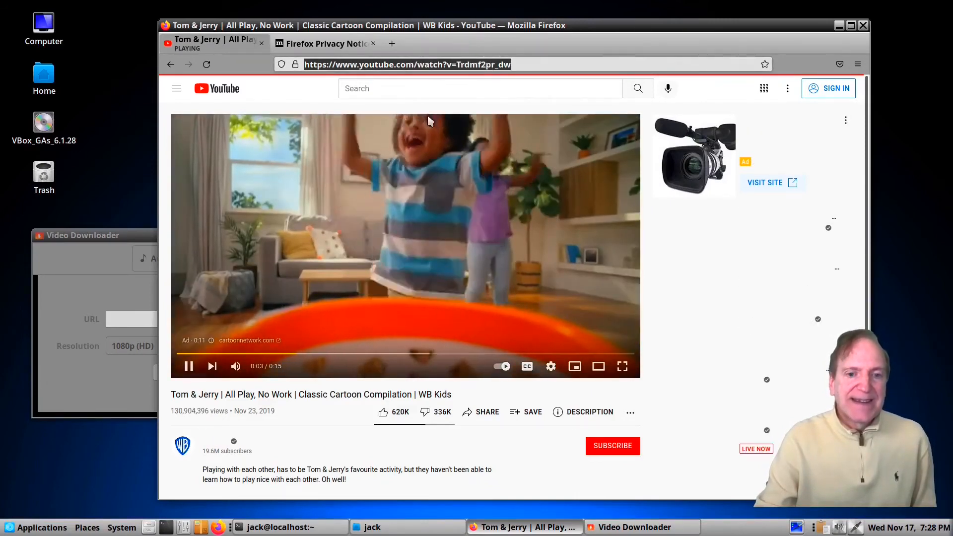
left_click(189, 367)
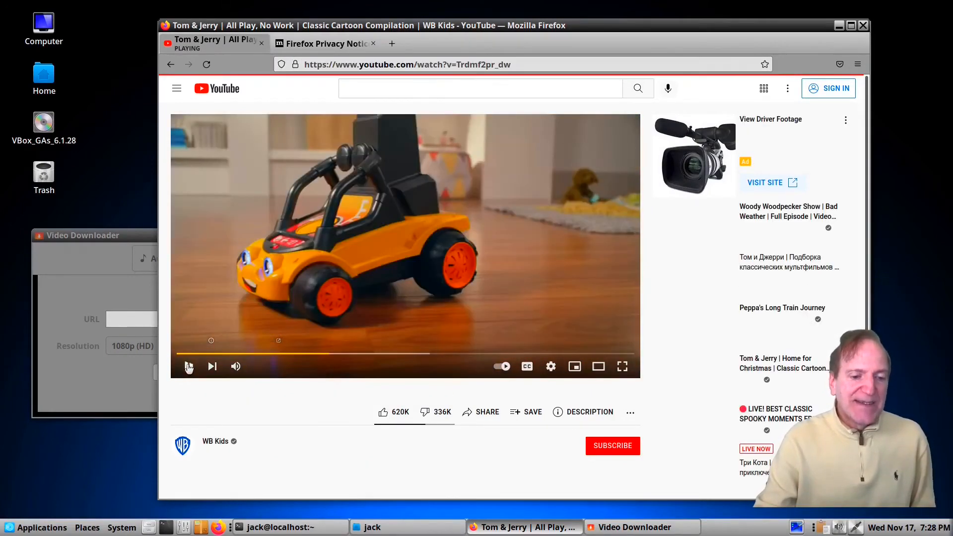
- Paste the copied video address into Video Downloader's URL field and start the download at 1080p (HD)
left_click(109, 240)
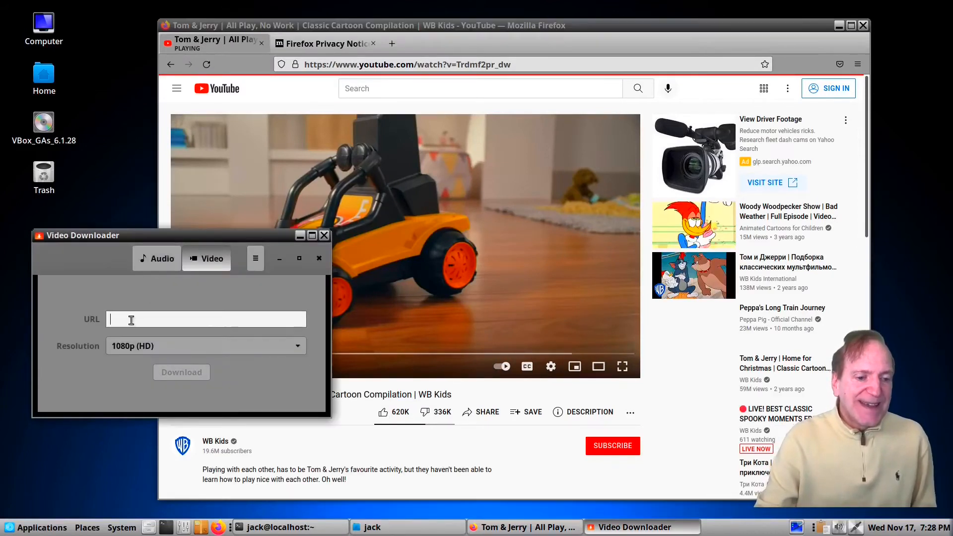
right_click(132, 318)
left_click(159, 362)
left_click(160, 370)
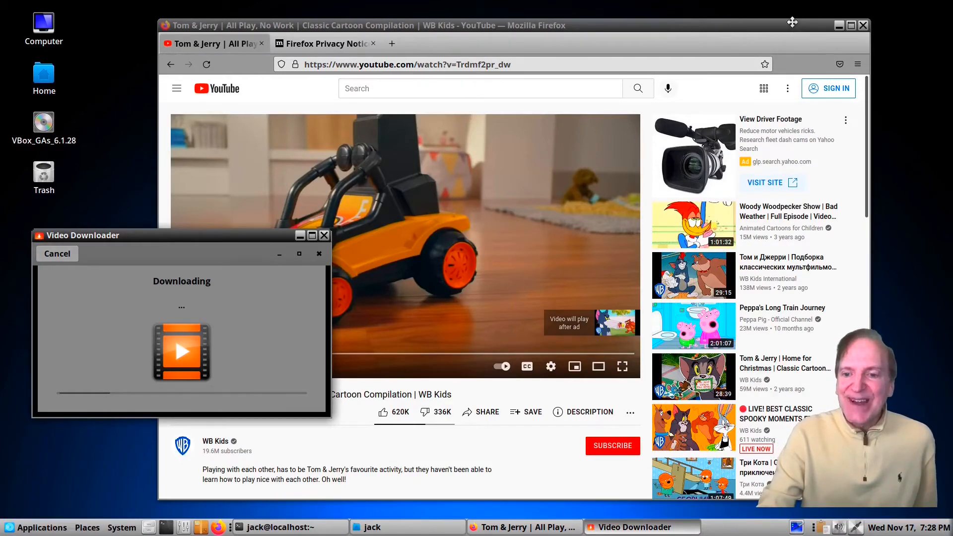
- Check the installed Firefox version in the About Firefox window, and close that window
left_click(792, 26)
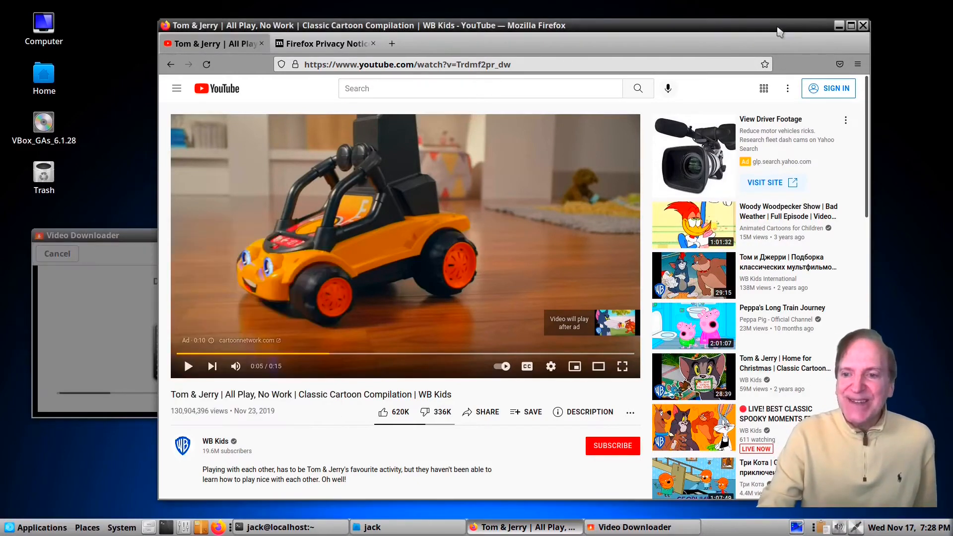
left_click(857, 64)
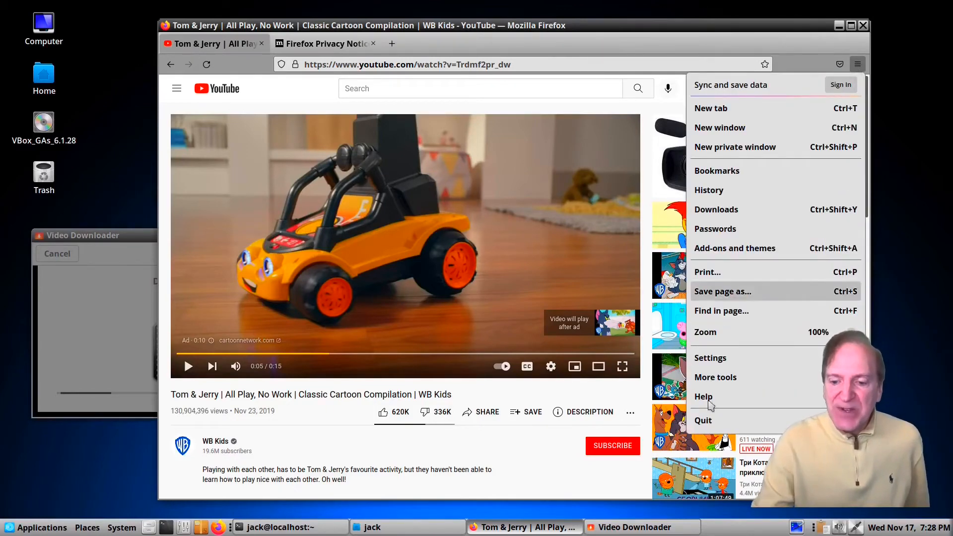
left_click(717, 395)
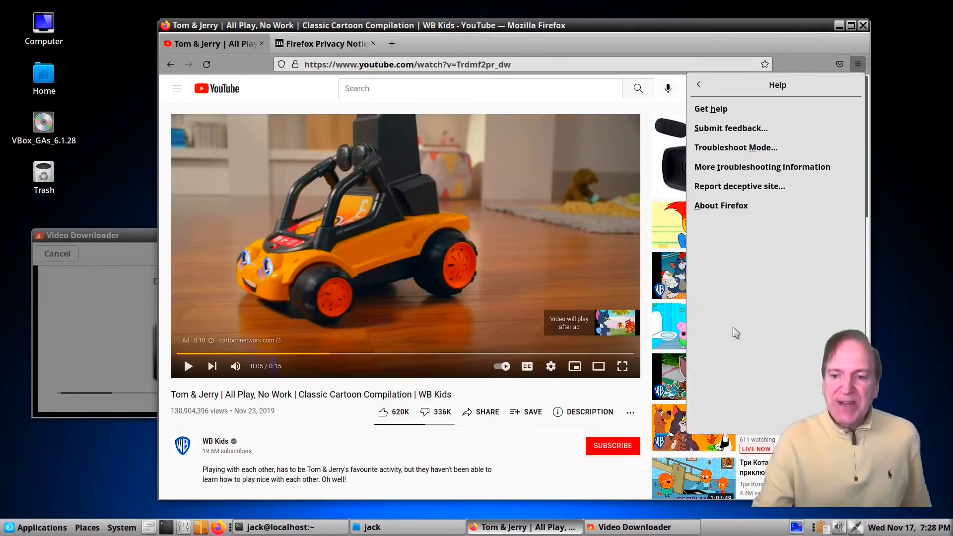
left_click(736, 207)
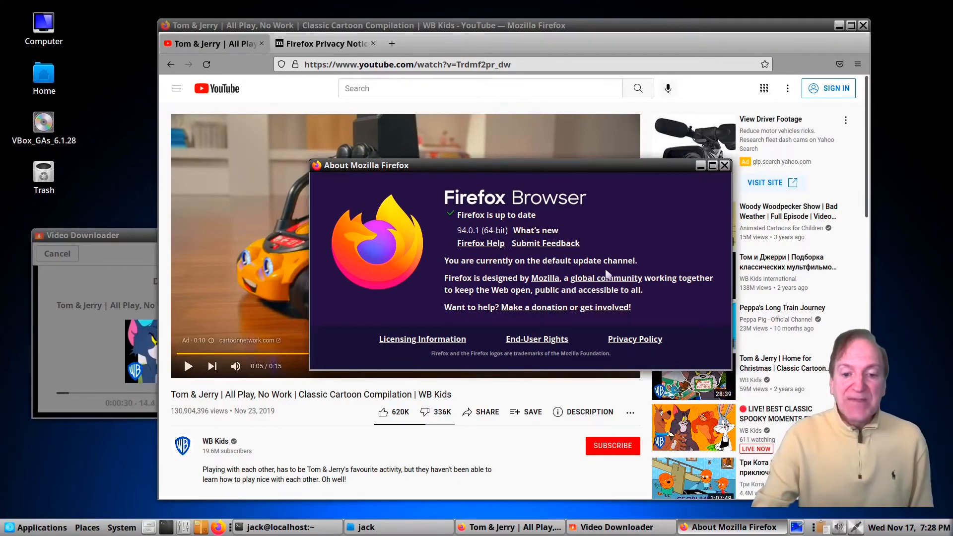
left_click(724, 166)
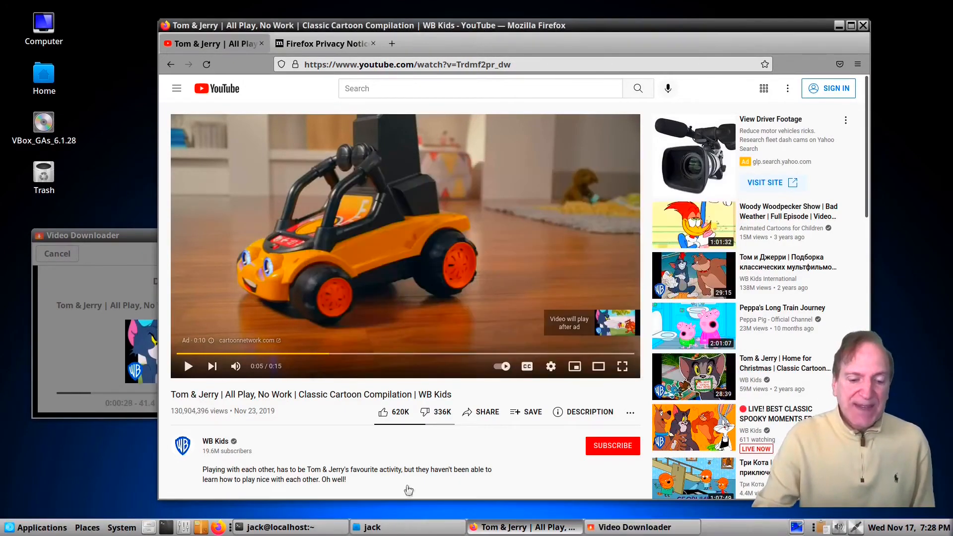
- Switch to the open terminal and try to show the system information with neofetch
left_click(290, 526)
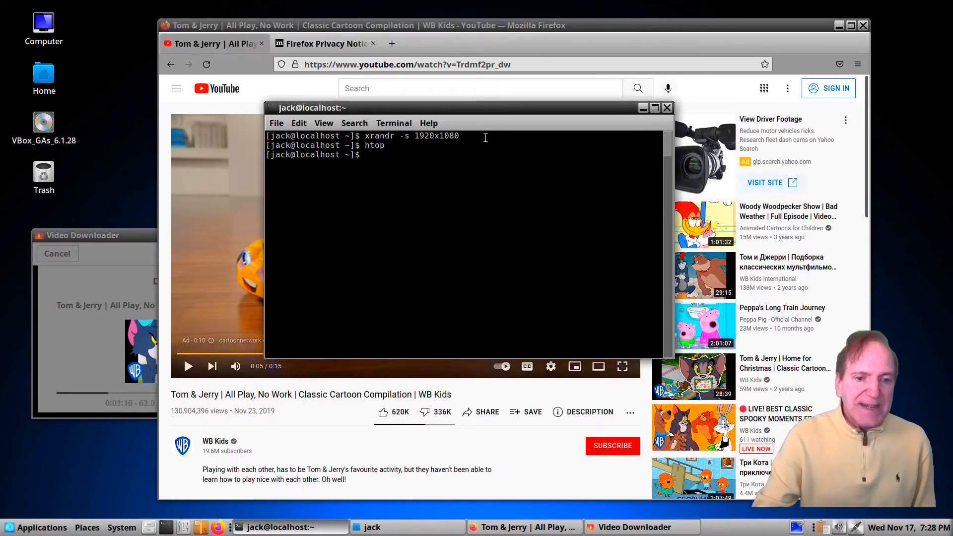
type("neofet")
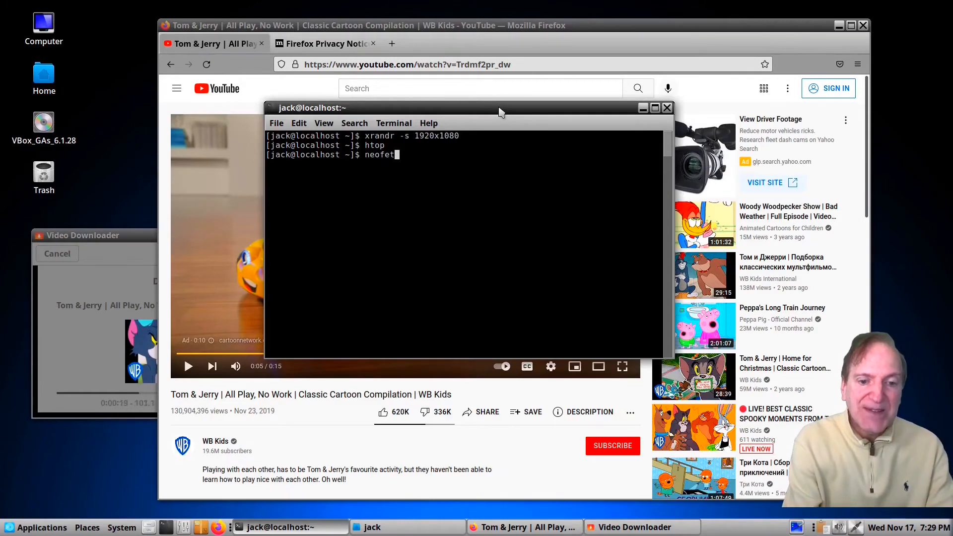
type("ch")
key("Return")
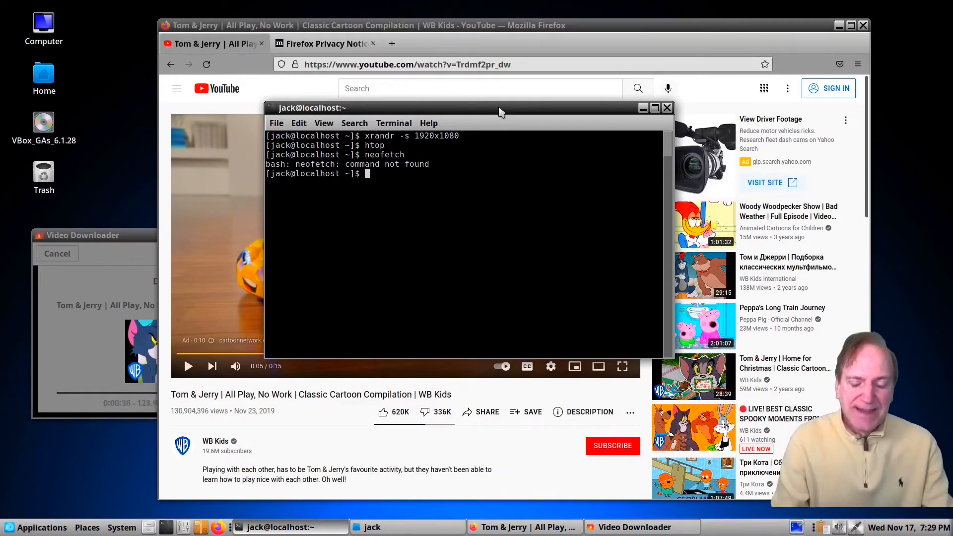
- Try to install neofetch in the terminal with the command "sudo apt install neofetch"
type("sudo ")
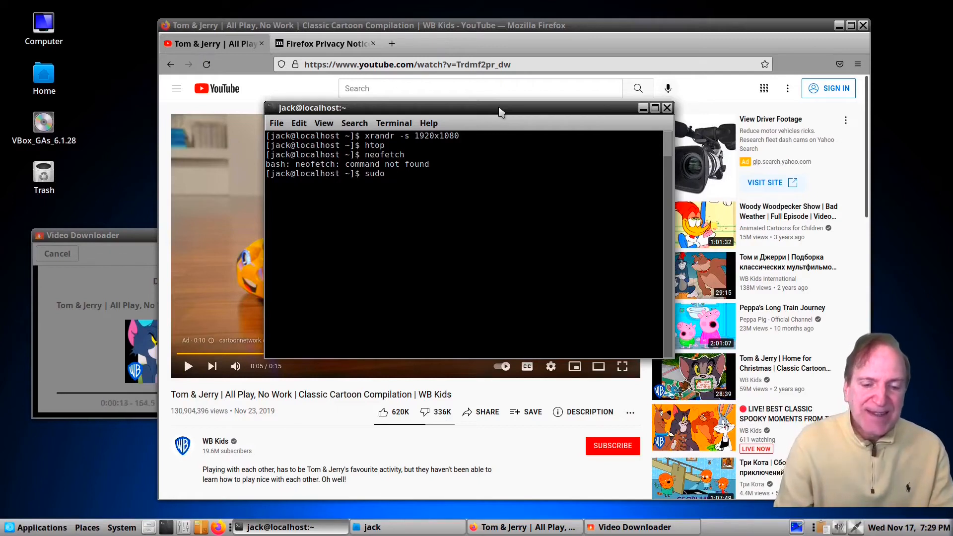
type("apt install")
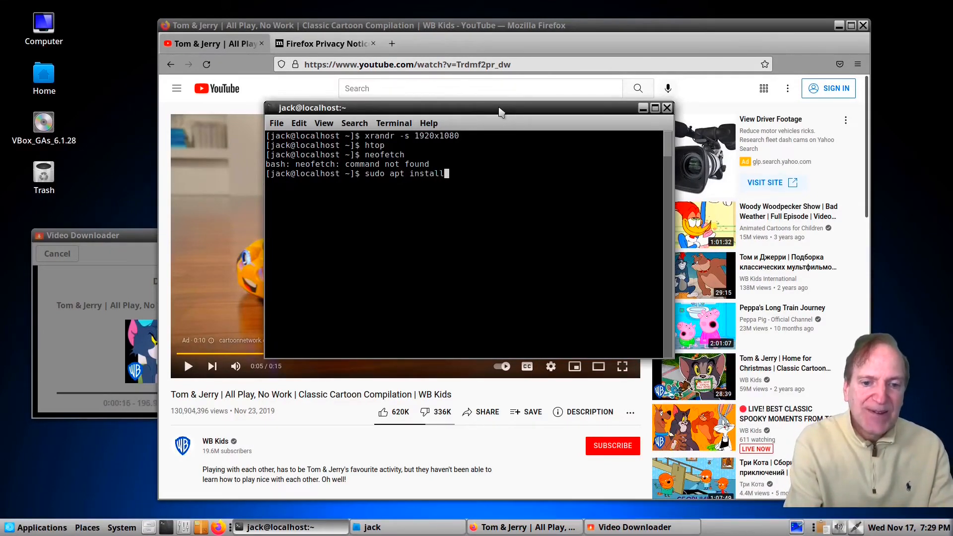
type(" neofetch")
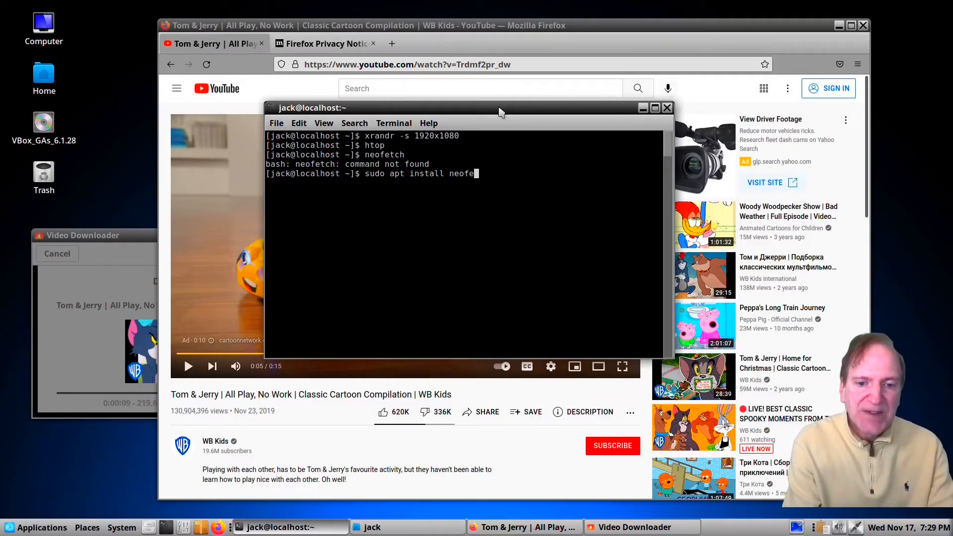
key("Return")
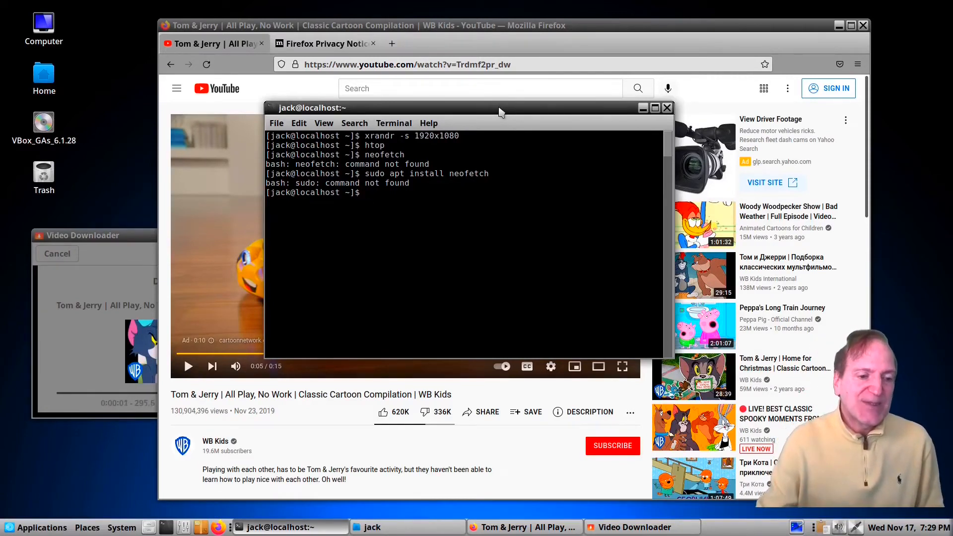
- Bring Video Downloader to the front, reposition its window while the download completes, and open the download location
left_click(147, 247)
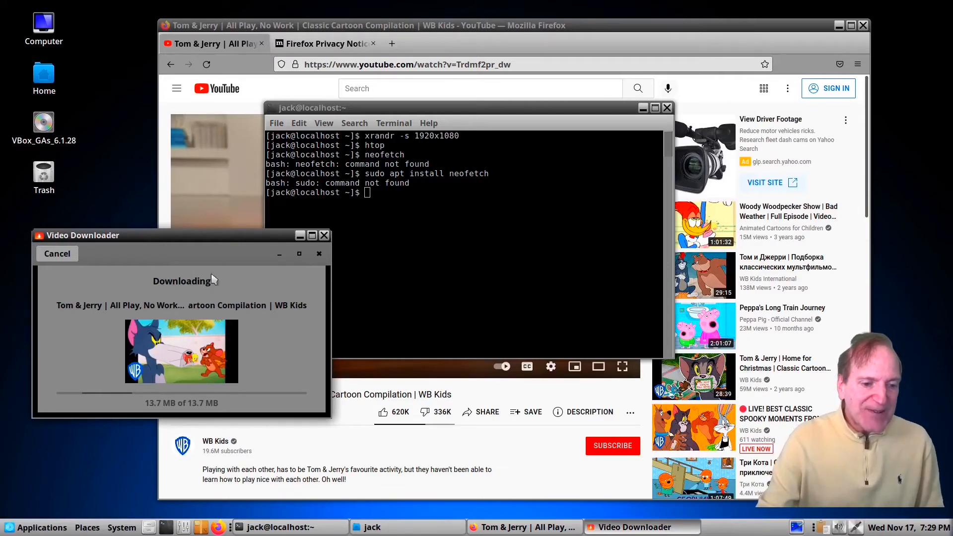
left_click_drag(221, 234, 217, 330)
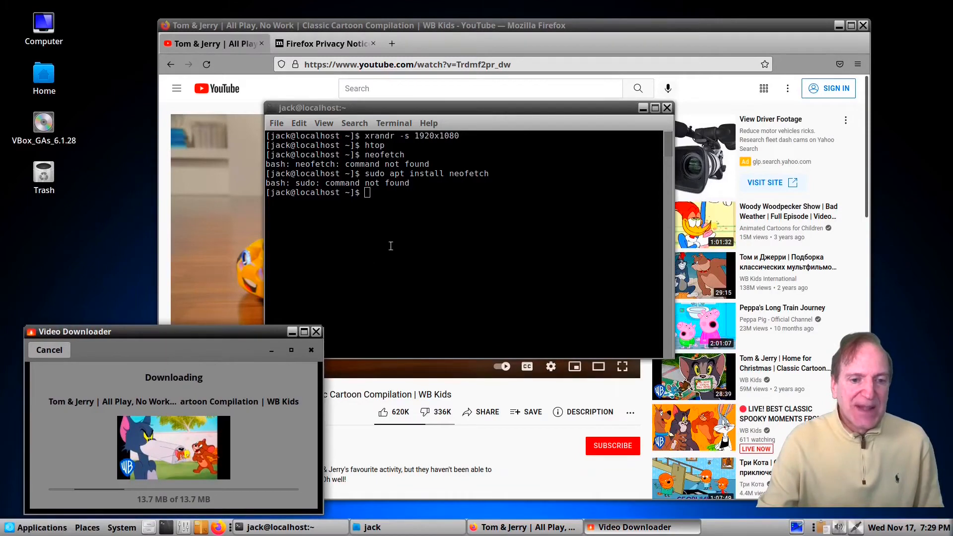
left_click_drag(238, 333, 318, 195)
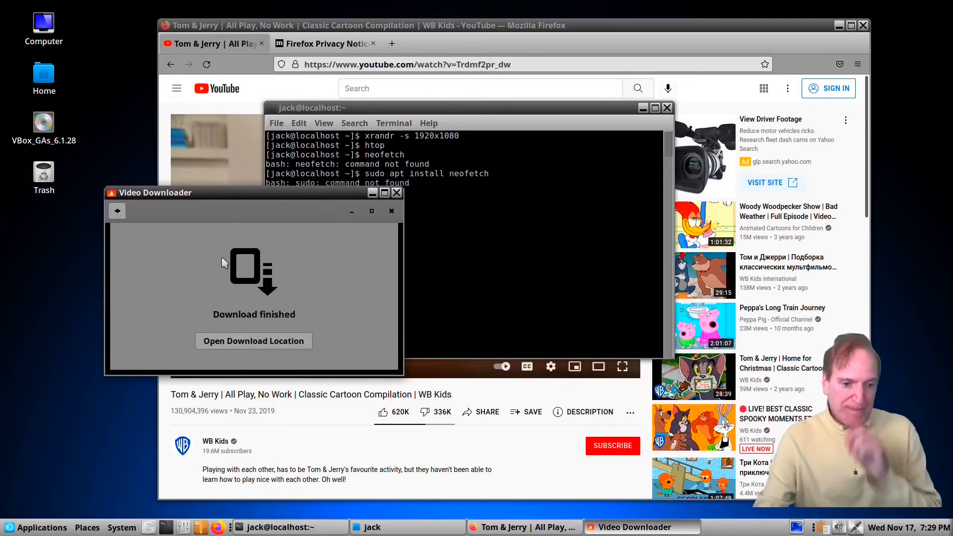
left_click(251, 341)
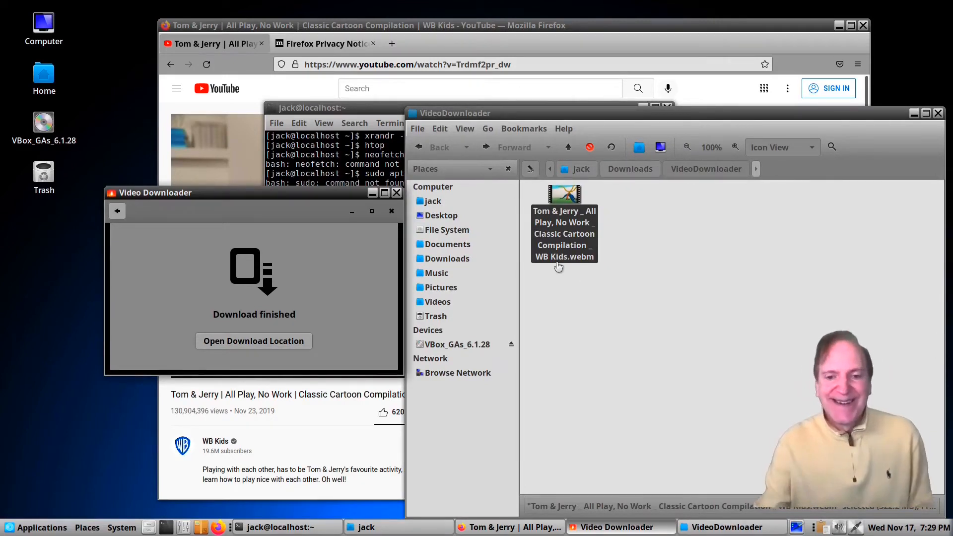
- Play the downloaded Tom & Jerry .webm file in VLC and accept the privacy policy with metadata network access allowed
left_click(558, 204)
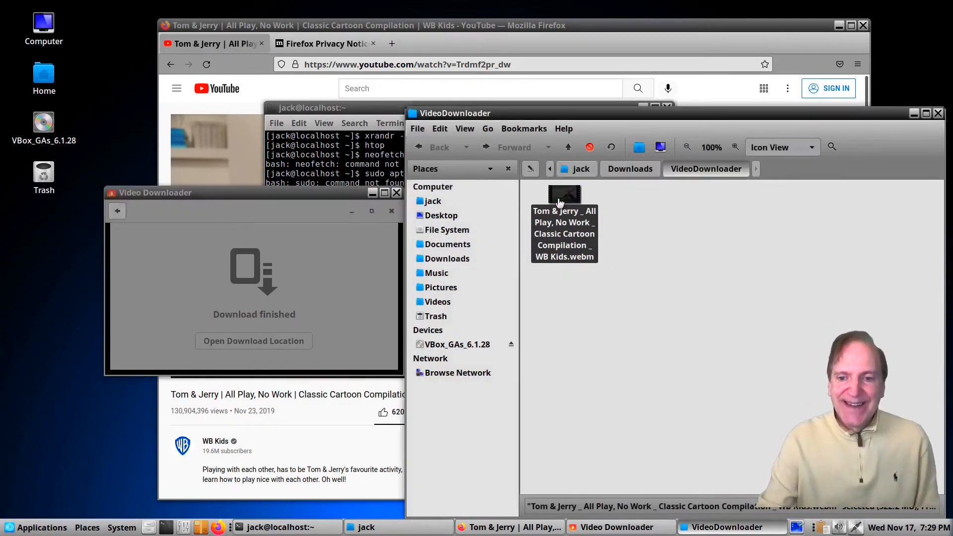
double_click(555, 238)
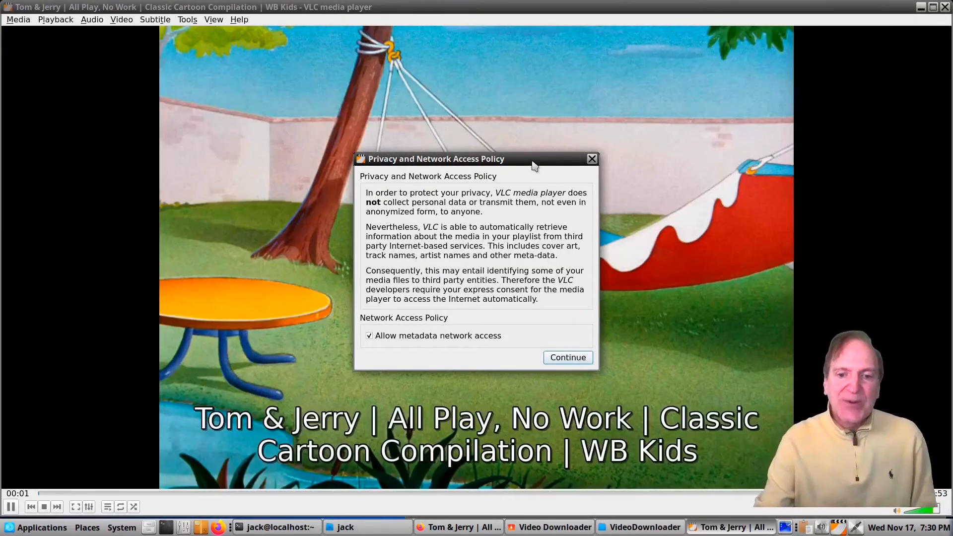
left_click_drag(534, 165, 292, 166)
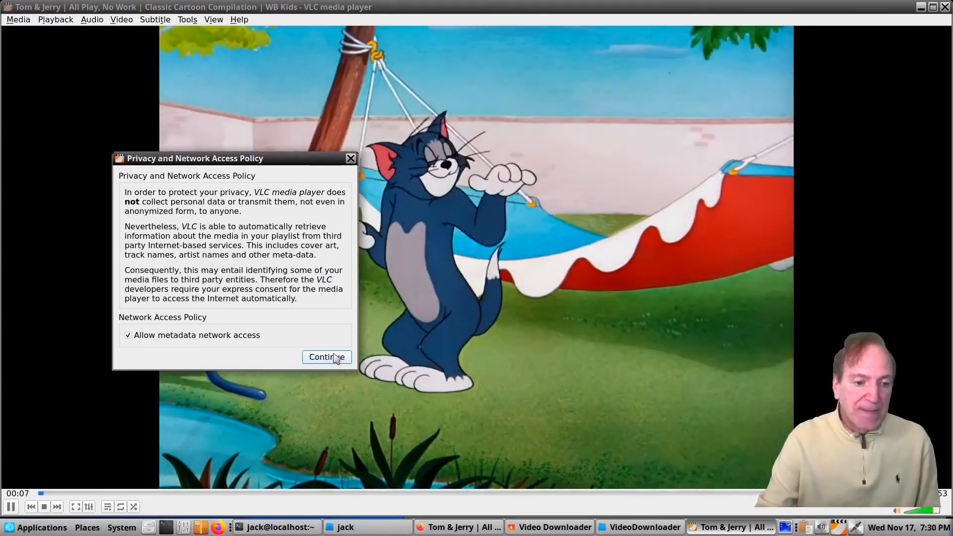
left_click(336, 357)
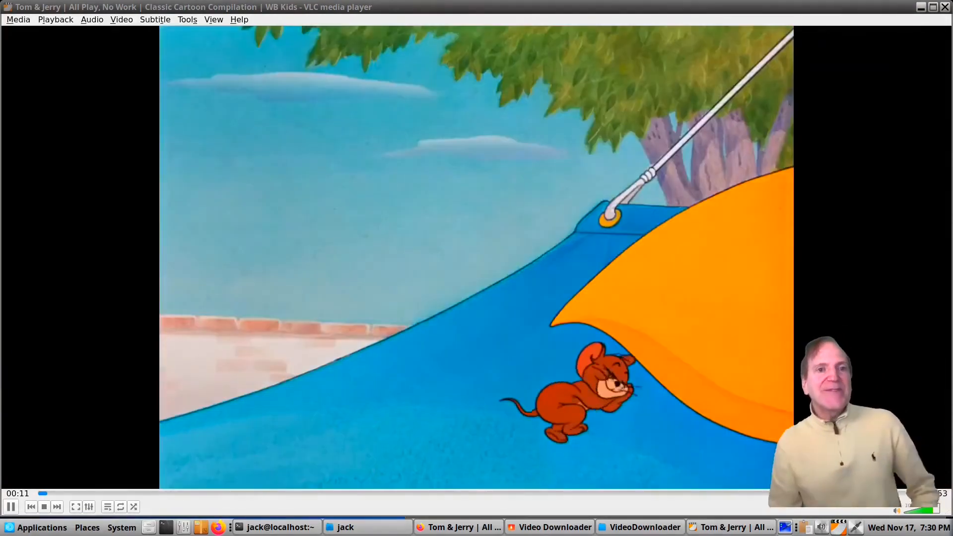
- Skip ahead in the cartoon to a point past two minutes, pause it, and close VLC
left_click(152, 493)
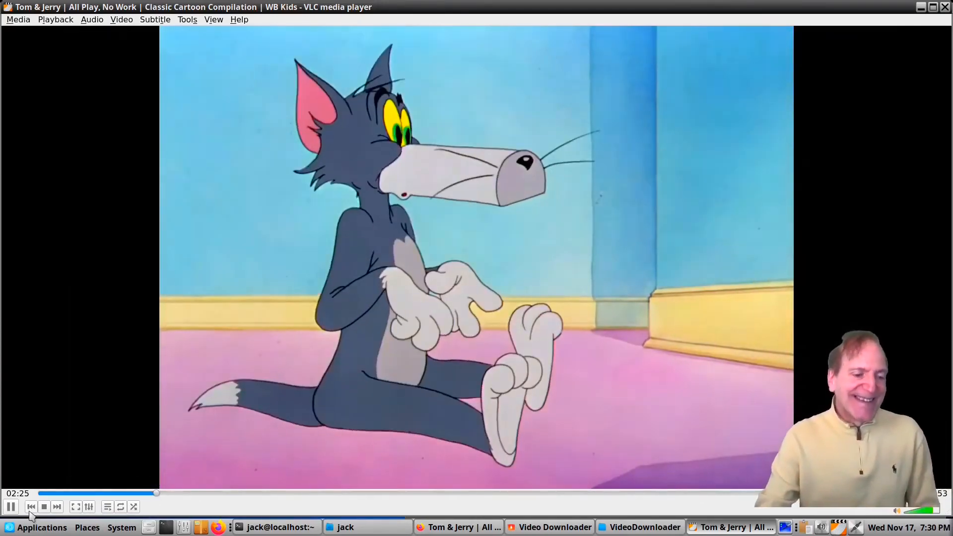
left_click(14, 507)
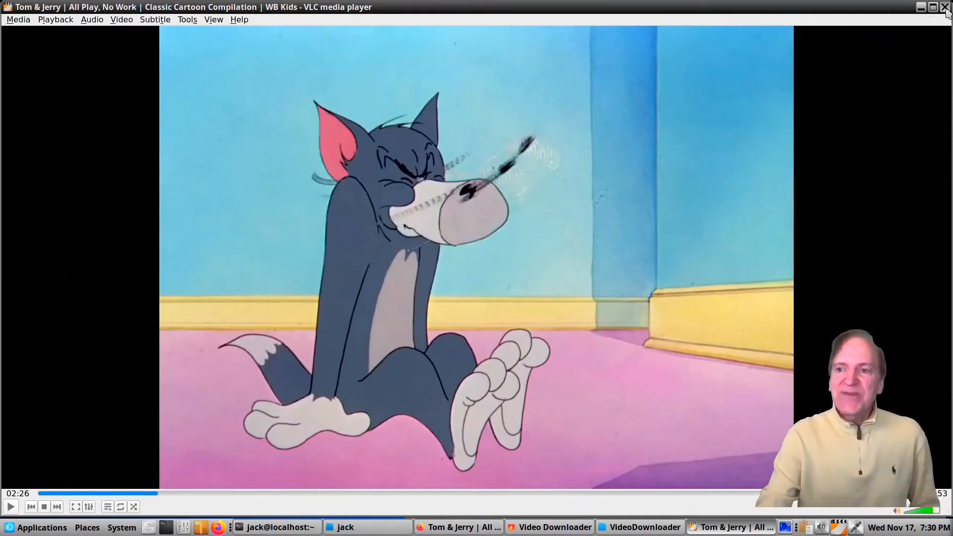
left_click(945, 8)
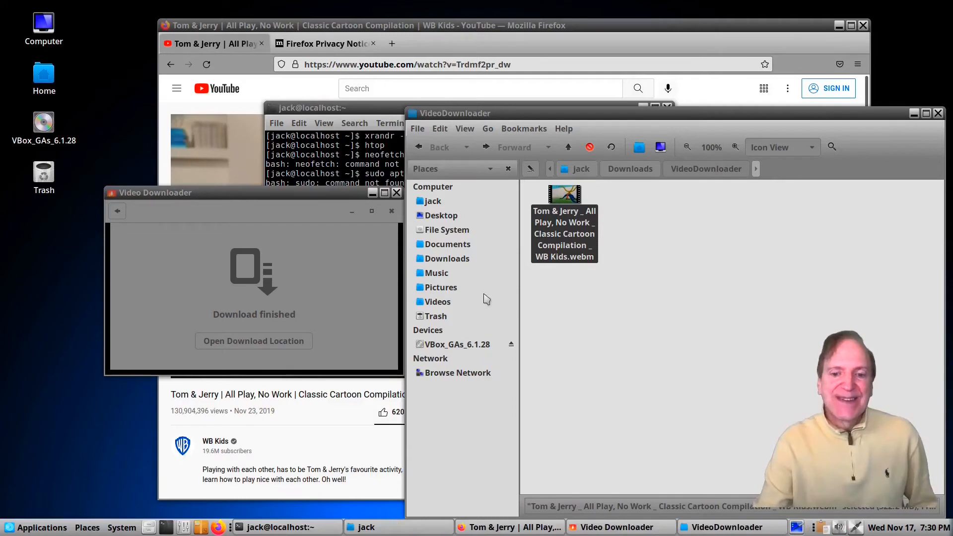
- Close Video Downloader, open Synaptic Package Manager from the Software Center applications, and reposition its window
left_click(308, 195)
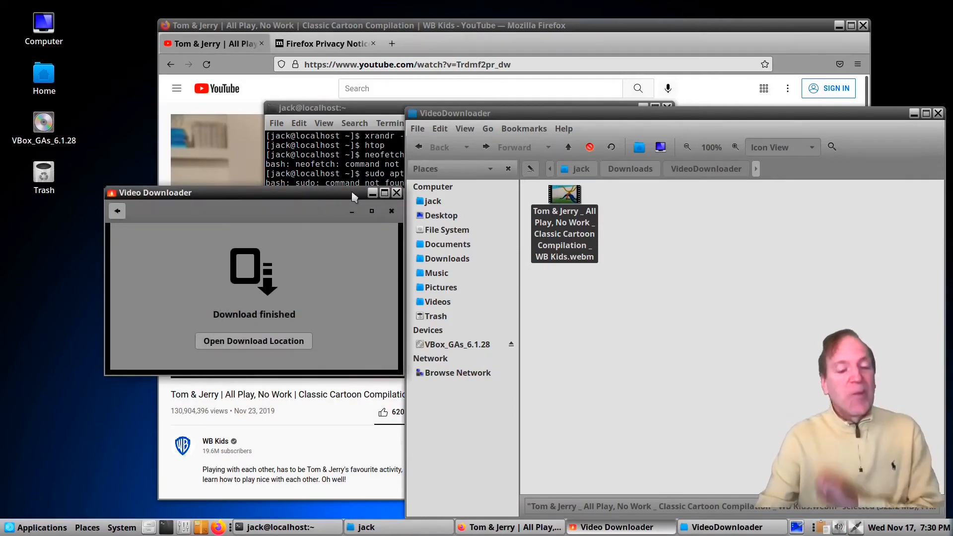
left_click(398, 193)
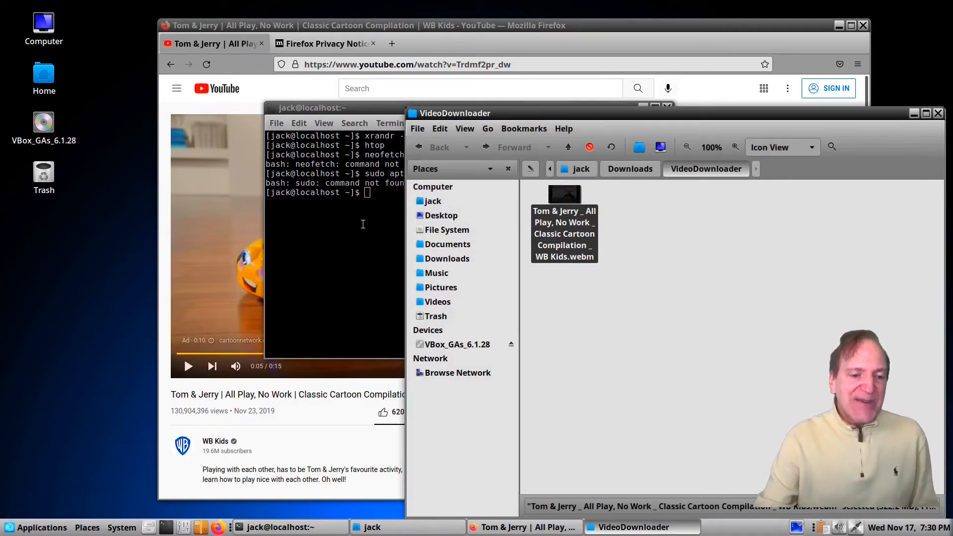
left_click(17, 531)
mouse_move(20, 515)
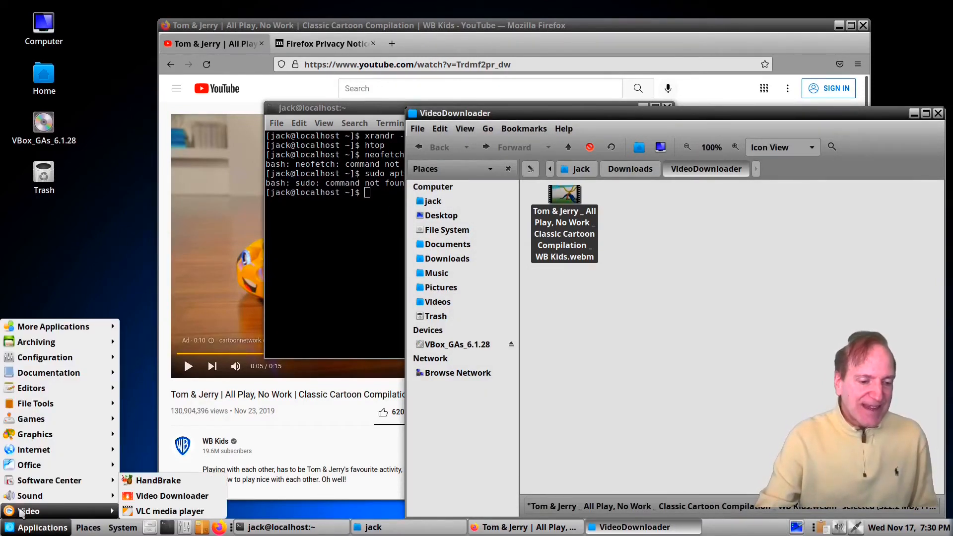
mouse_move(50, 485)
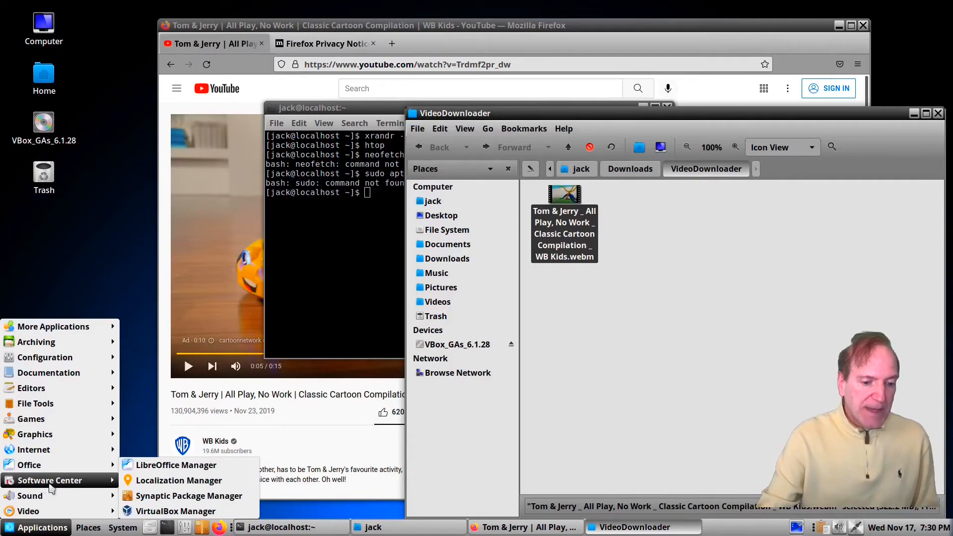
left_click(151, 496)
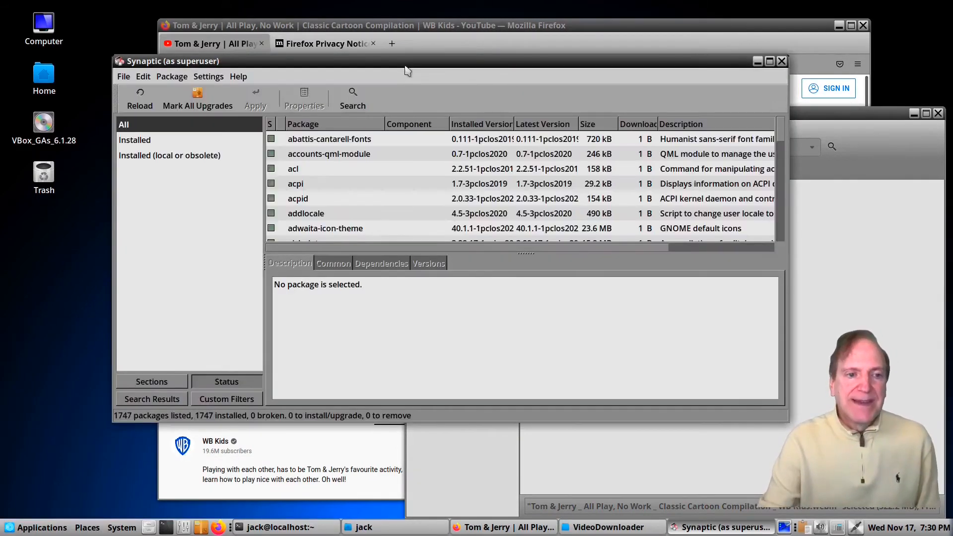
left_click_drag(406, 67, 339, 79)
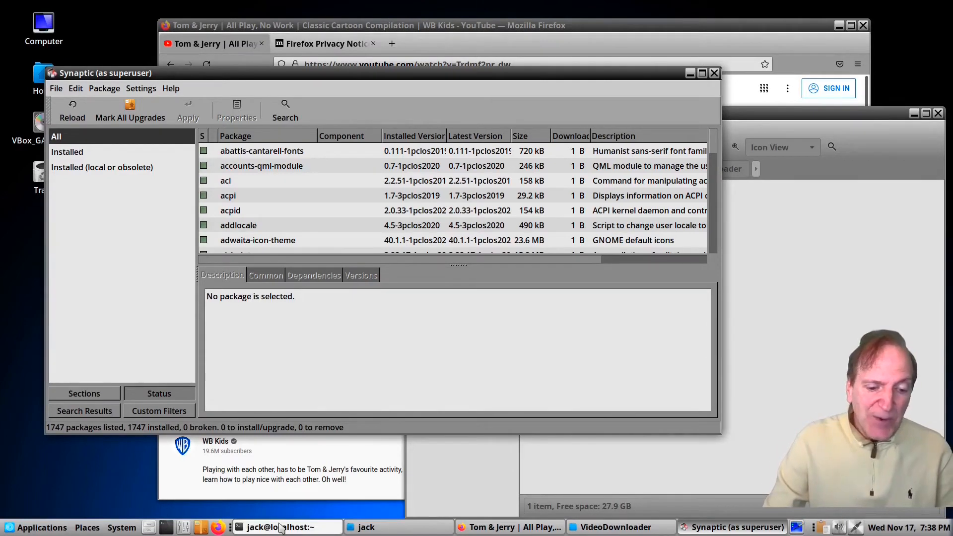
- Switch to the terminal, become root with su, and move its window further over the Synaptic window
left_click(280, 527)
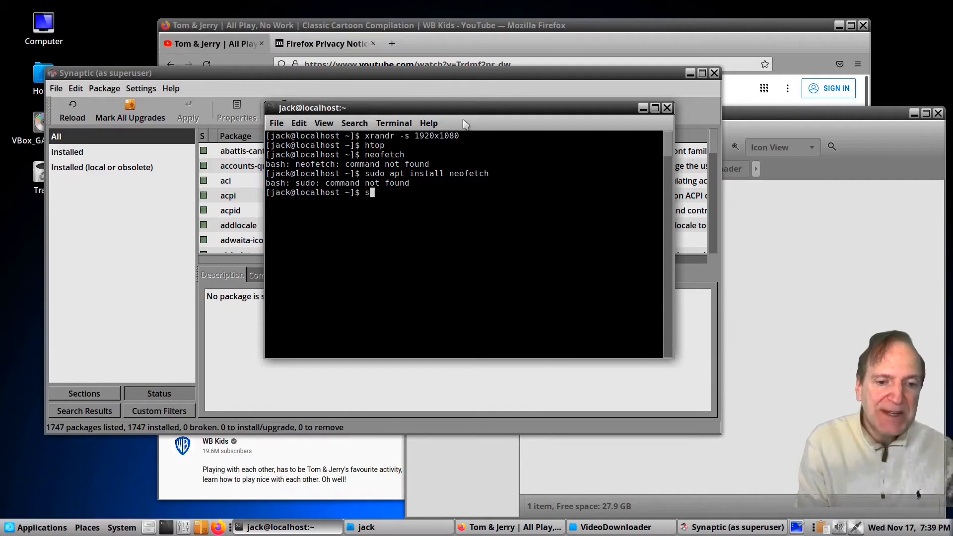
key("Return")
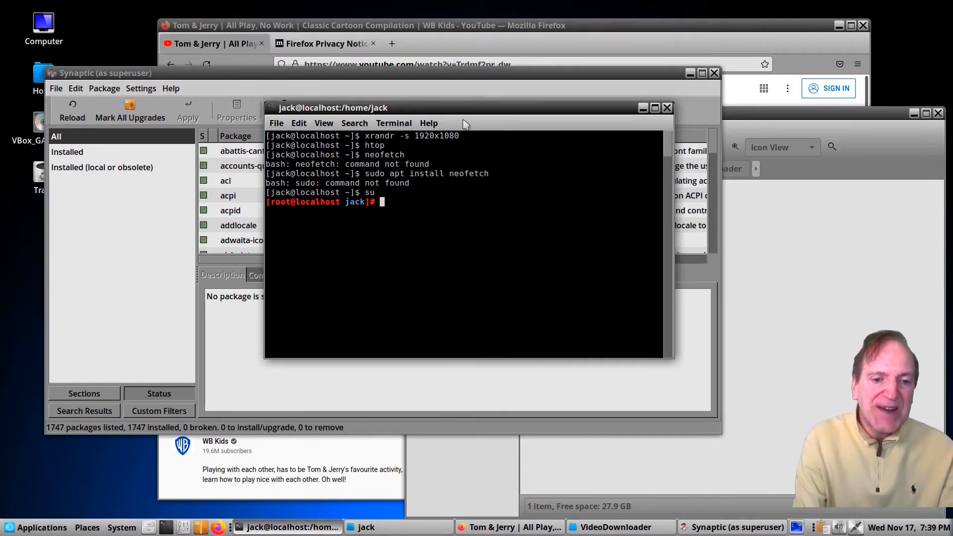
left_click_drag(471, 111, 544, 147)
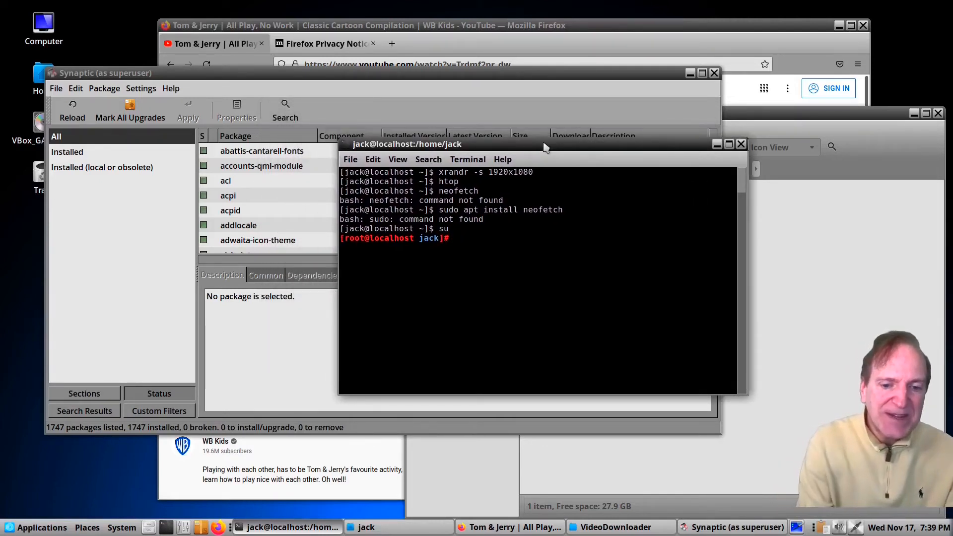
- Try to install the neofetch package through apt as root
type("apt inst")
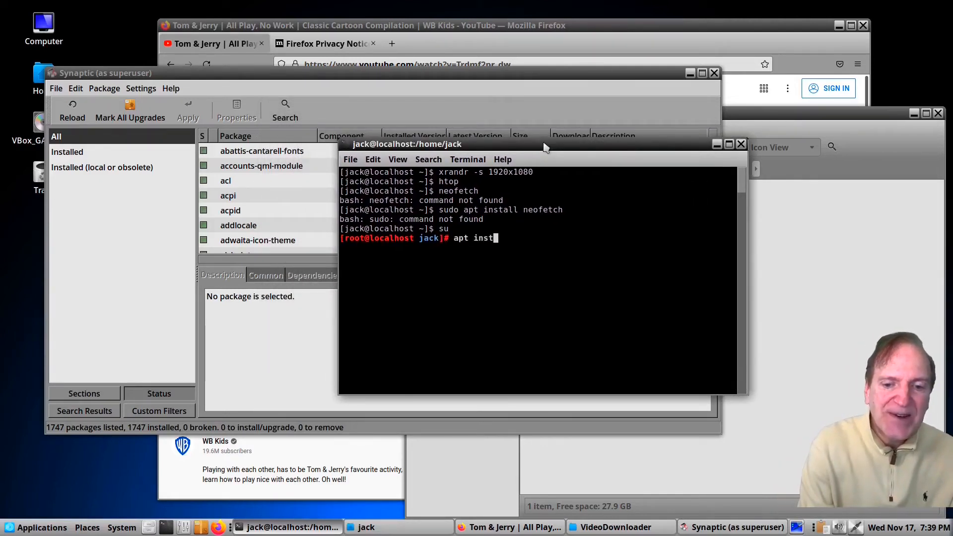
type("all neofe")
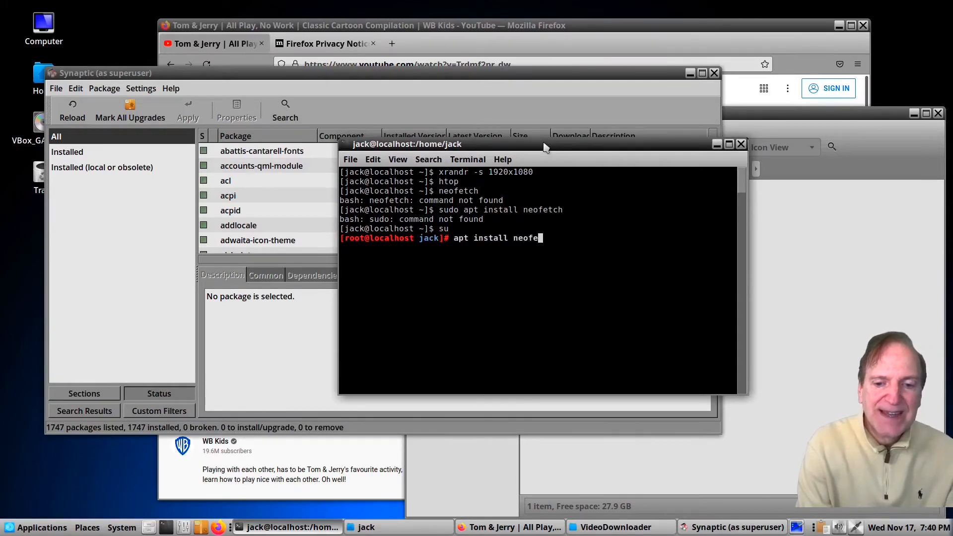
type("tch")
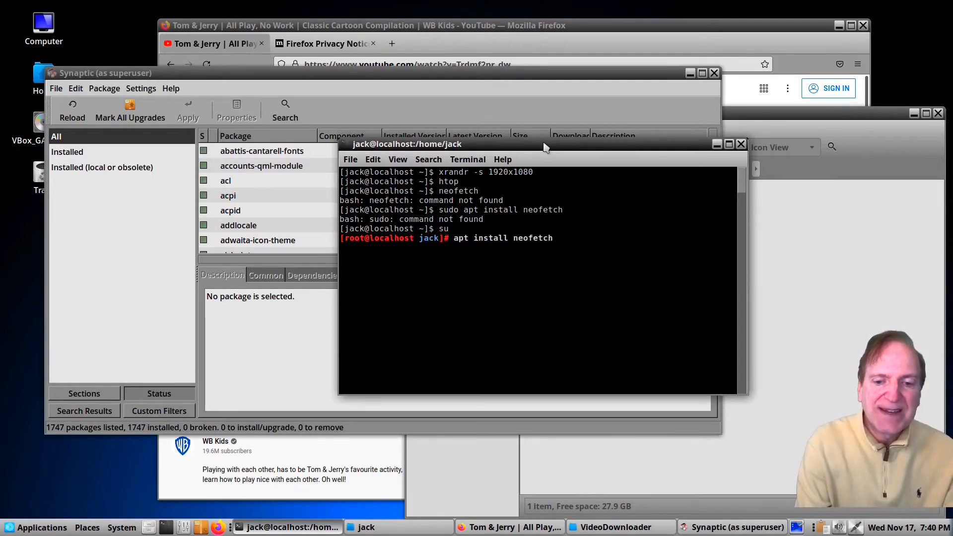
key("Return")
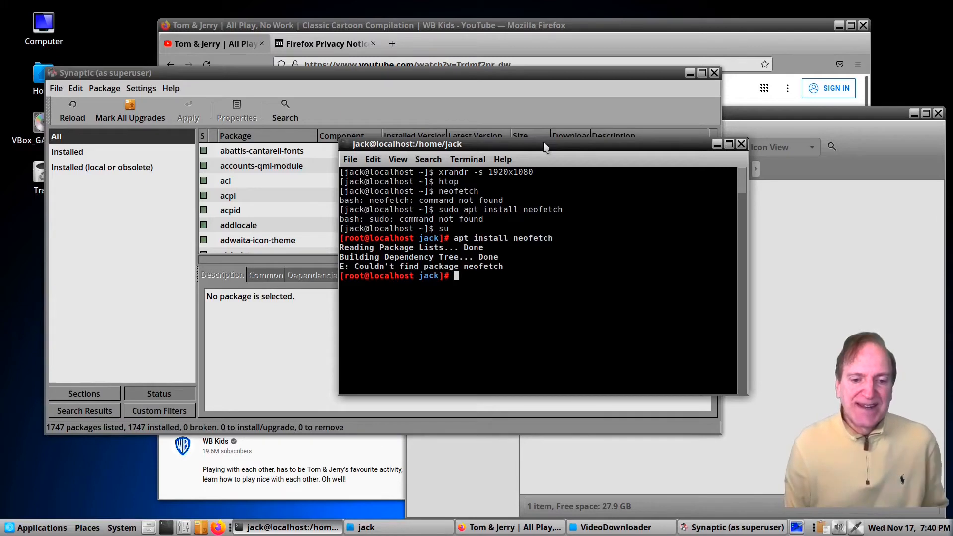
- Refresh the package lists from the repositories by running apt update
key("Up")
key("BackSpace")
key("BackSpace")
key("BackSpace")
key("BackSpace")
key("BackSpace")
key("BackSpace")
key("BackSpace")
key("BackSpace")
key("BackSpace")
key("BackSpace")
key("BackSpace")
key("BackSpace")
key("BackSpace")
key("BackSpace")
key("BackSpace")
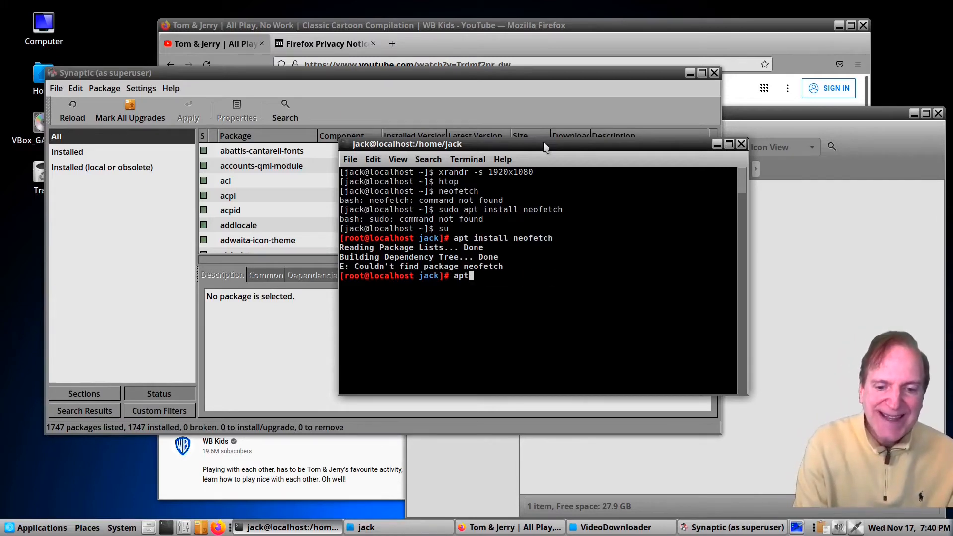
type("update")
key("Return")
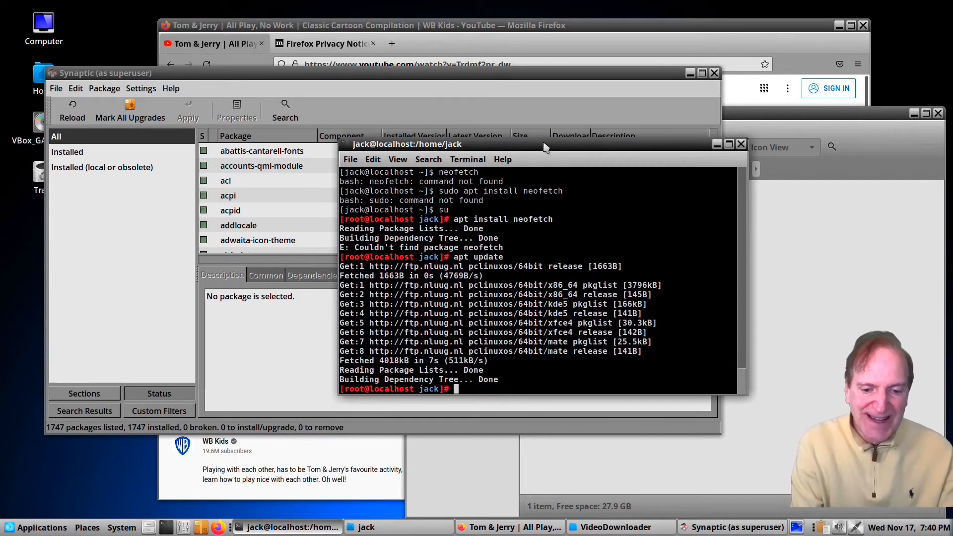
- Rerun apt install neofetch and agree to install it together with its extra packages
key("Up")
key("Up")
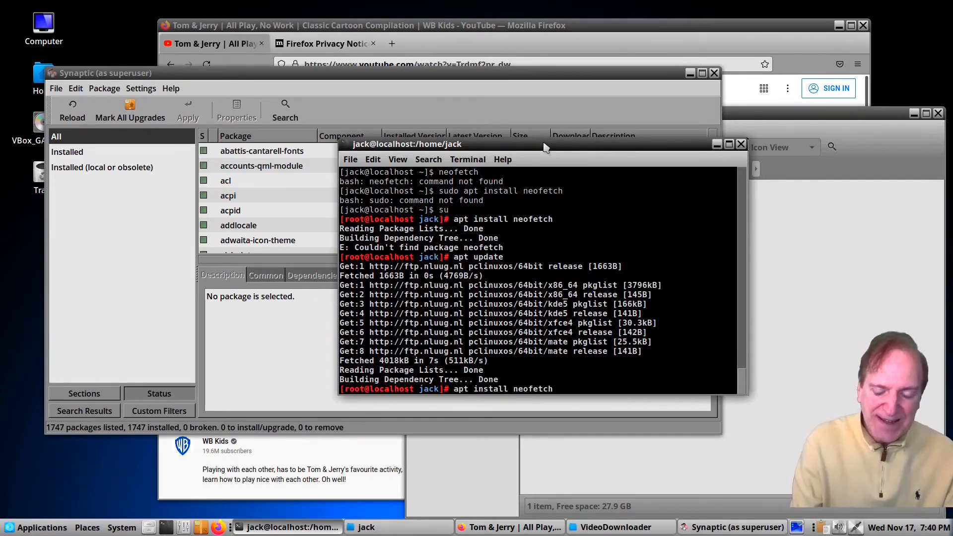
key("Return")
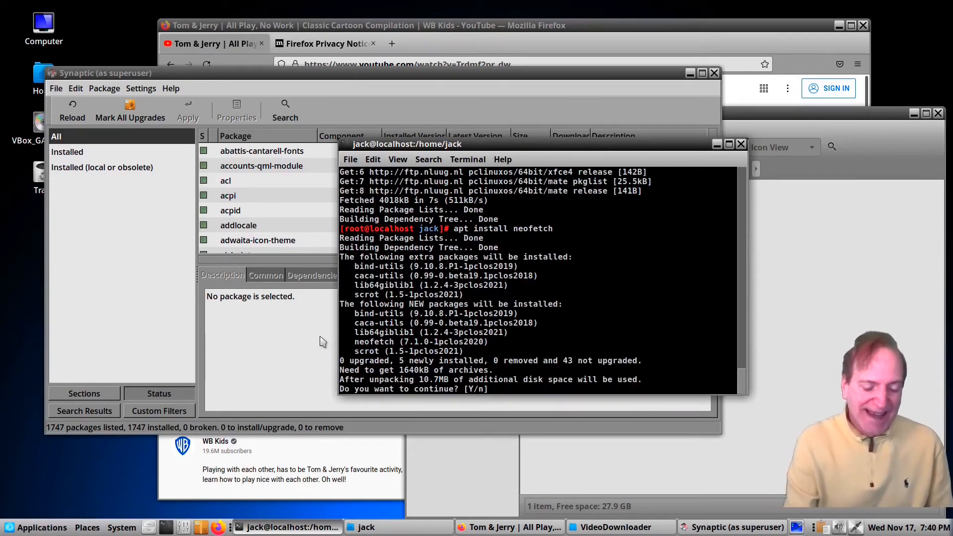
type("y")
key("Return")
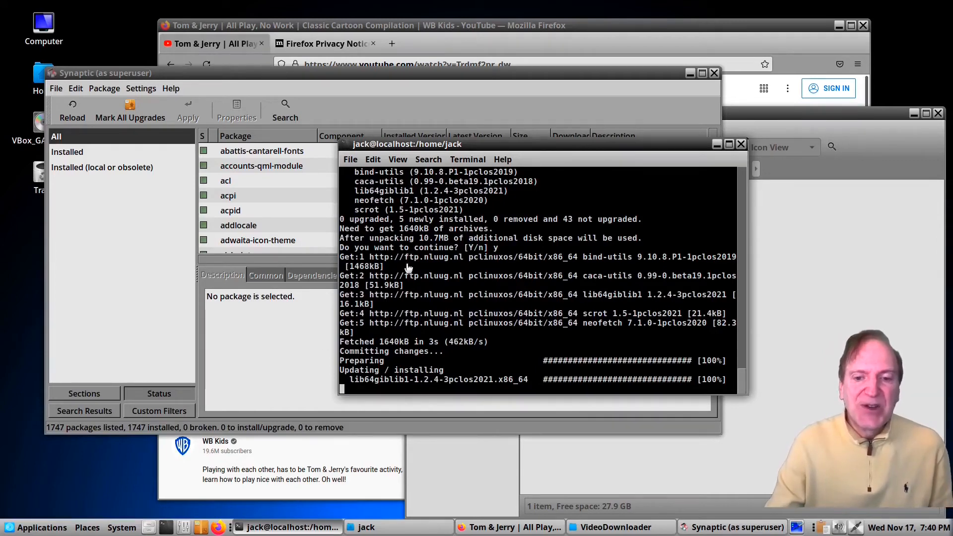
- Move the terminal and Synaptic windows apart while the installation runs, and return to the terminal
left_click_drag(549, 145, 635, 185)
left_click(355, 303)
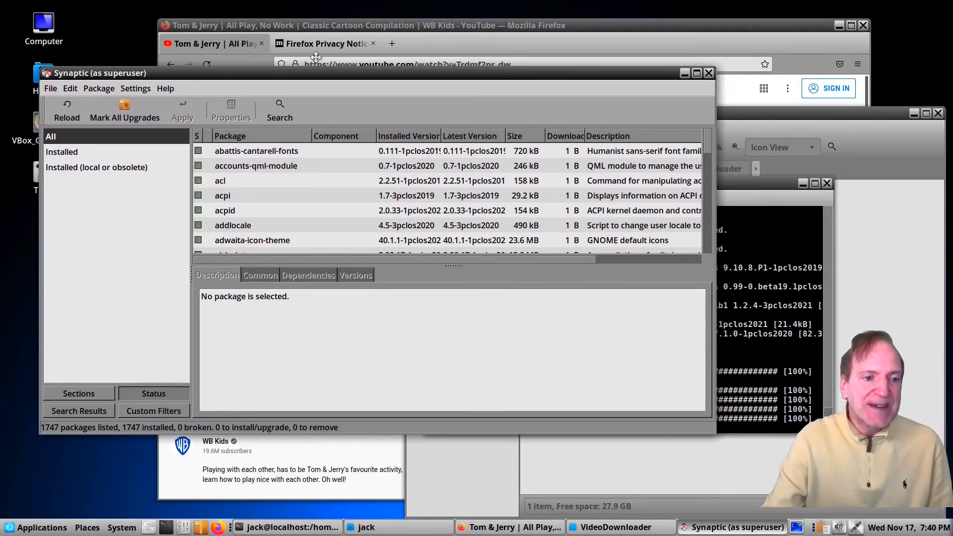
left_click_drag(337, 79, 314, 56)
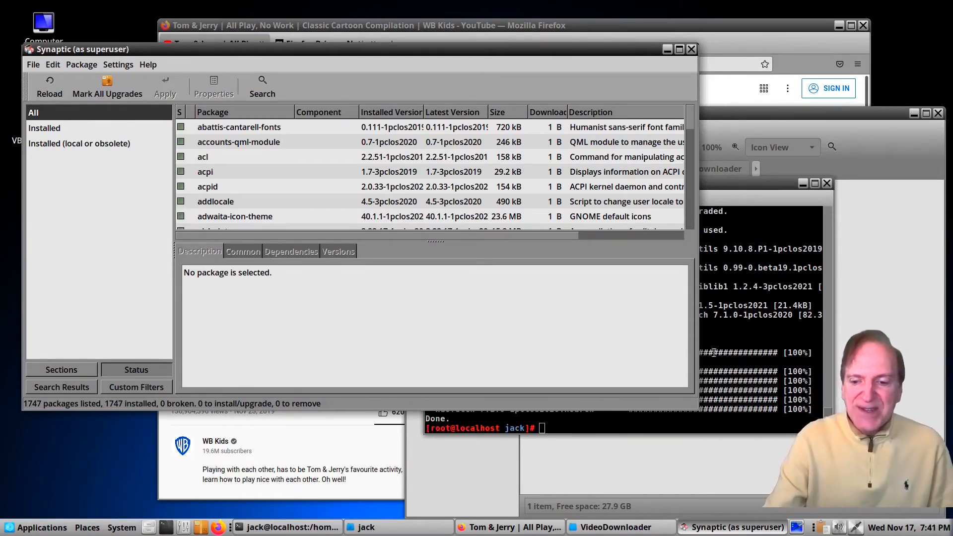
left_click(742, 336)
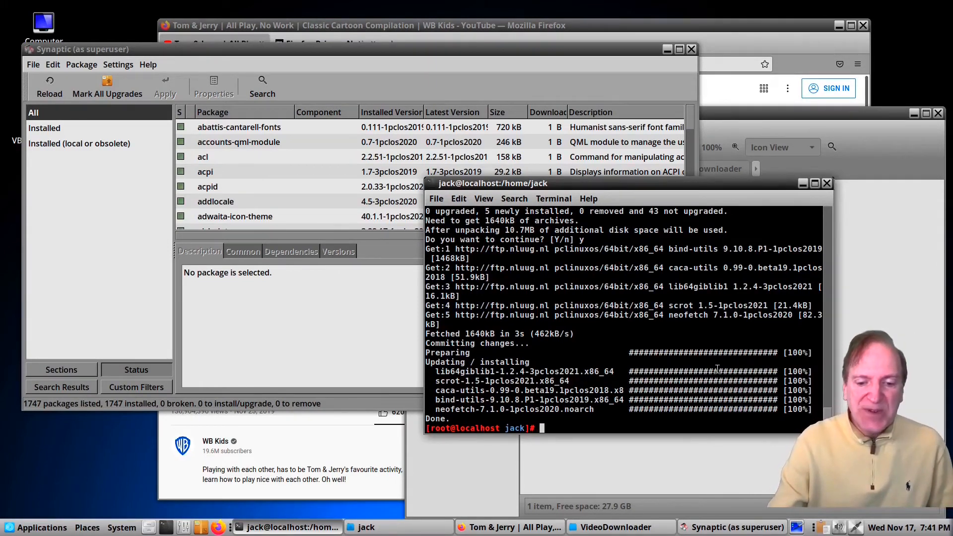
- Run neofetch and enlarge the terminal window to show the full system information
type("n")
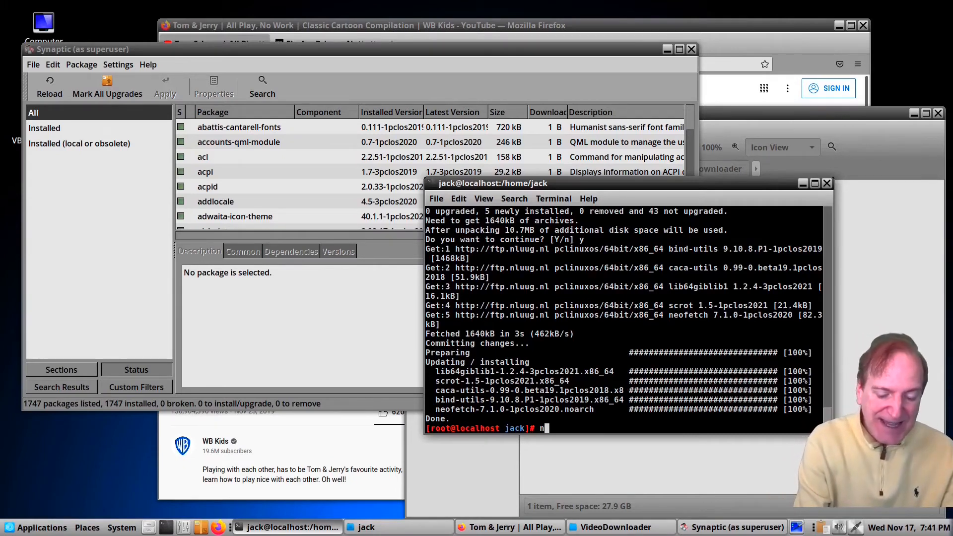
type("eofetch")
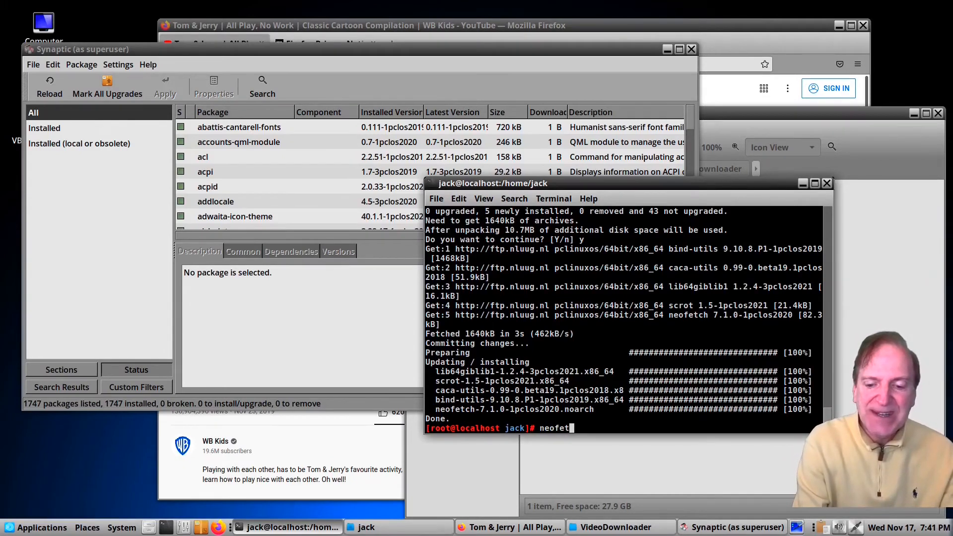
key("Return")
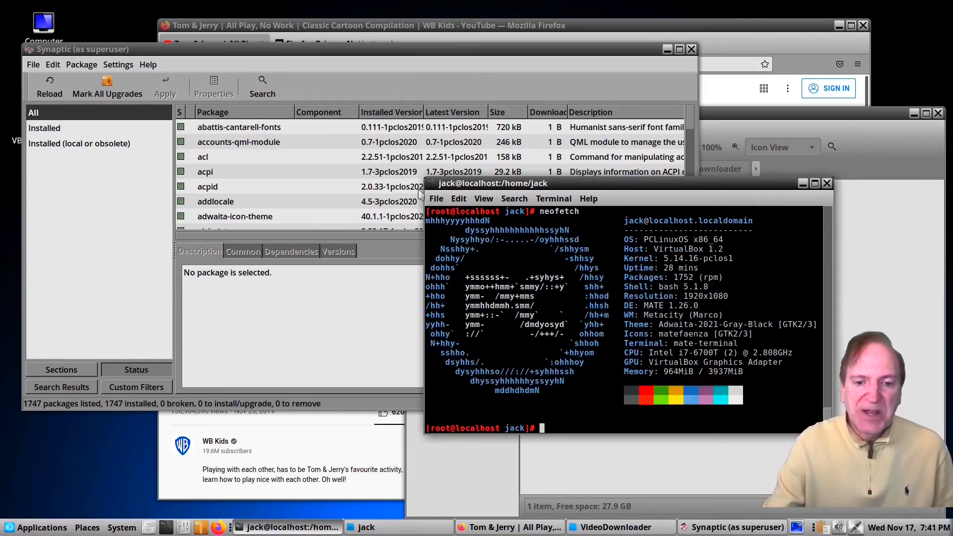
left_click_drag(425, 179, 164, 28)
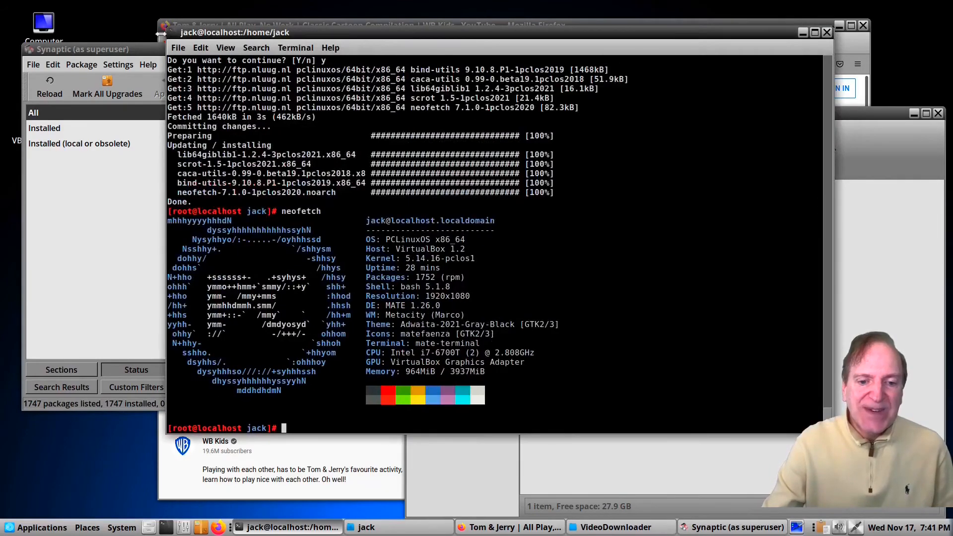
scroll(518, 302, "up", 1)
scroll(524, 307, "down", 1)
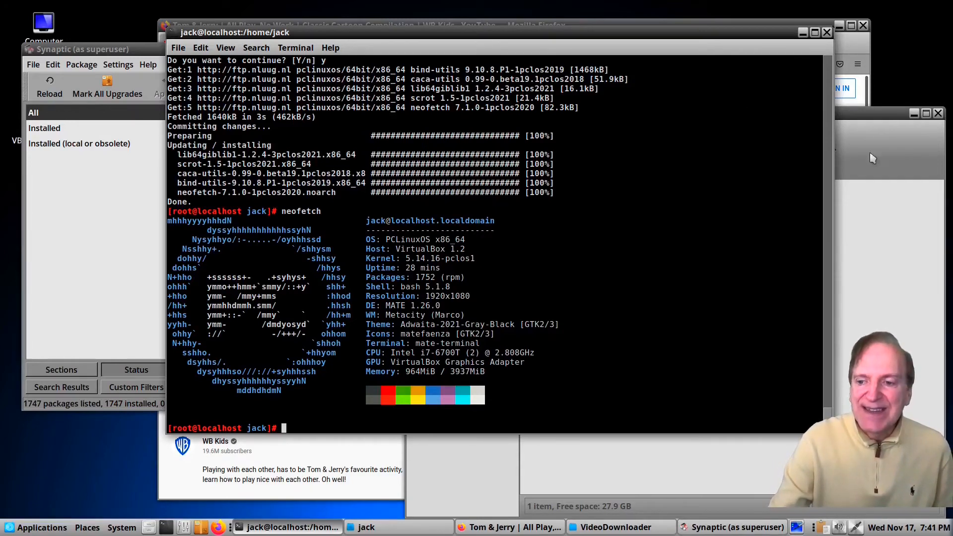
- Bring the Synaptic window back to the front and glance at its file commands
left_click(878, 241)
left_click(297, 466)
left_click(104, 273)
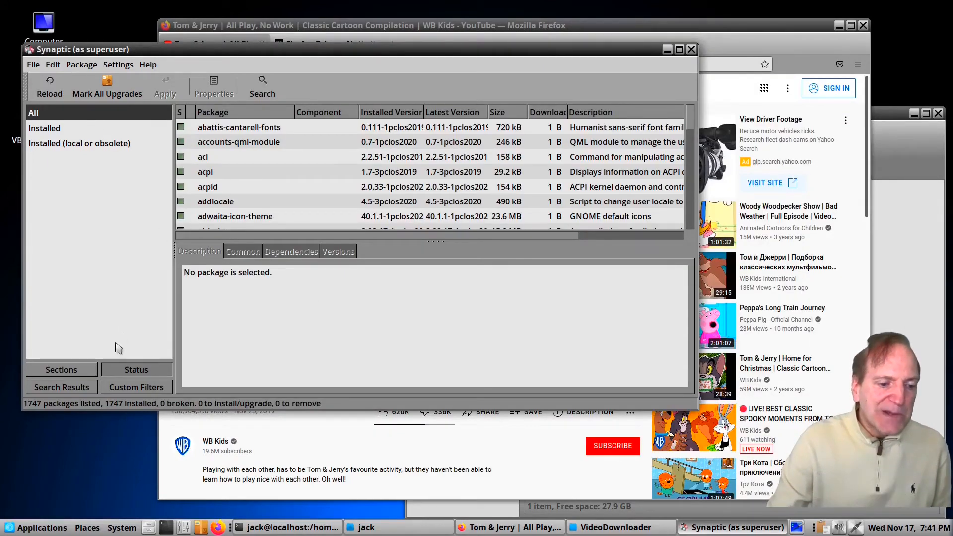
left_click(34, 65)
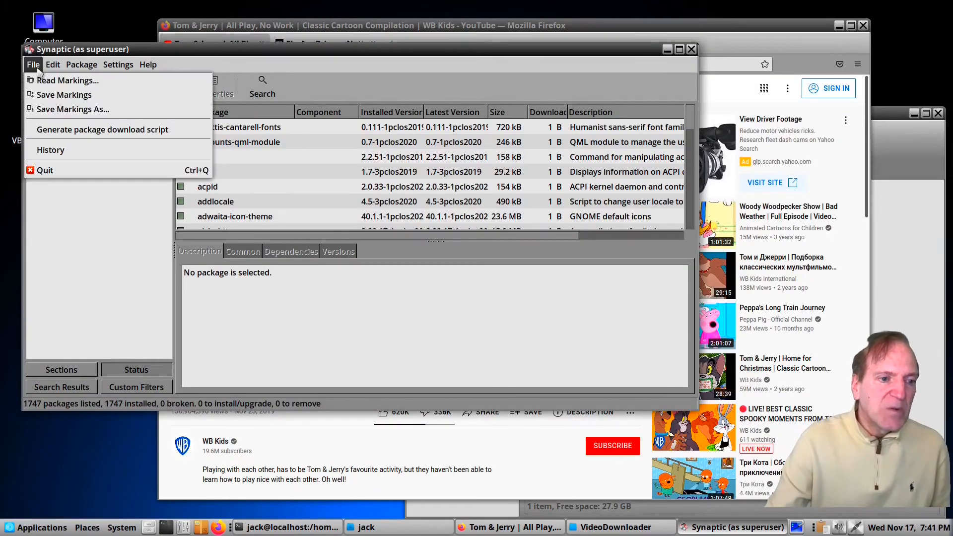
left_click(346, 301)
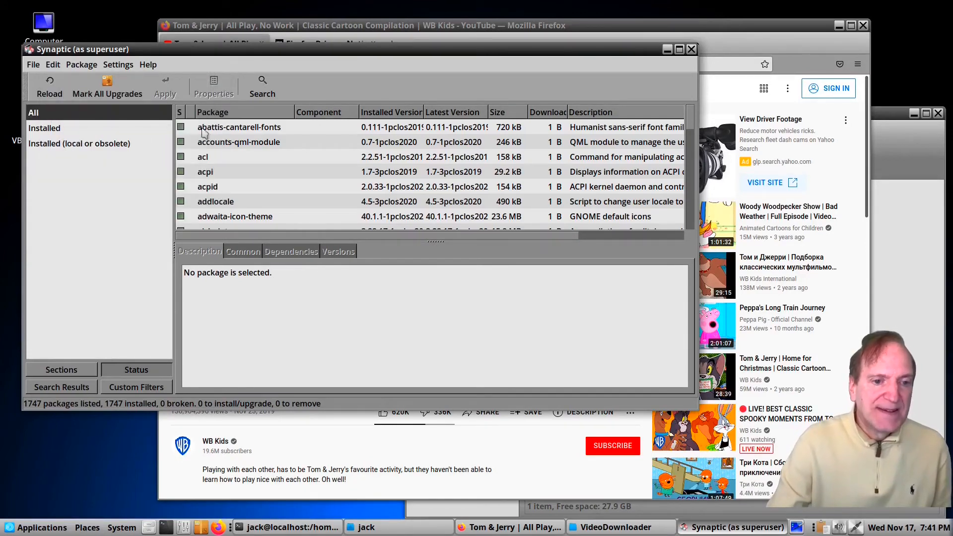
- Search Synaptic by package name for inkscape and reload the package information
left_click(262, 86)
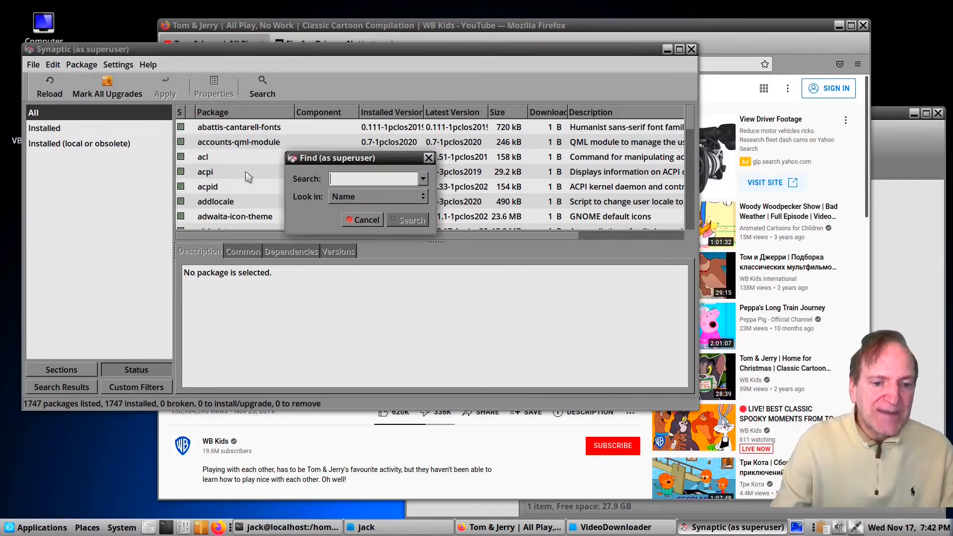
type("inkscaped")
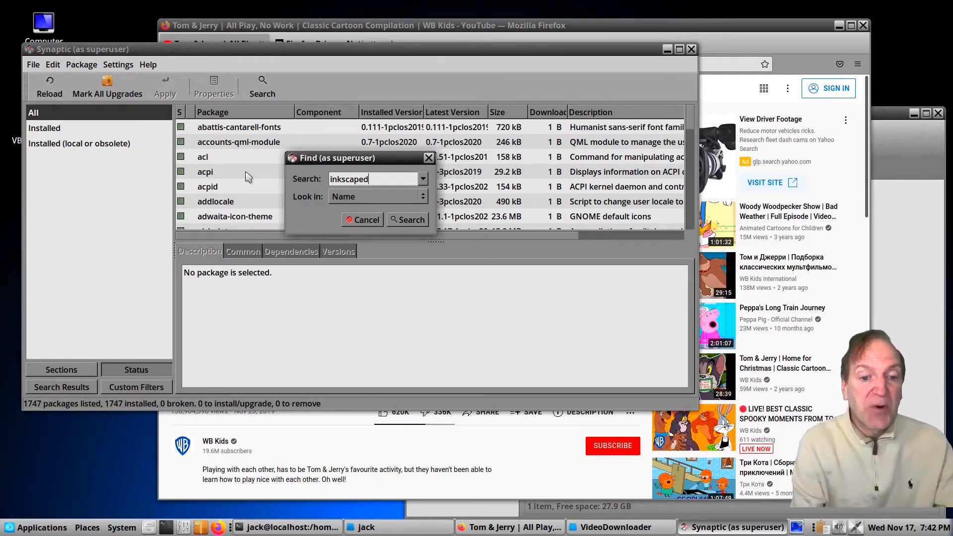
key("Return")
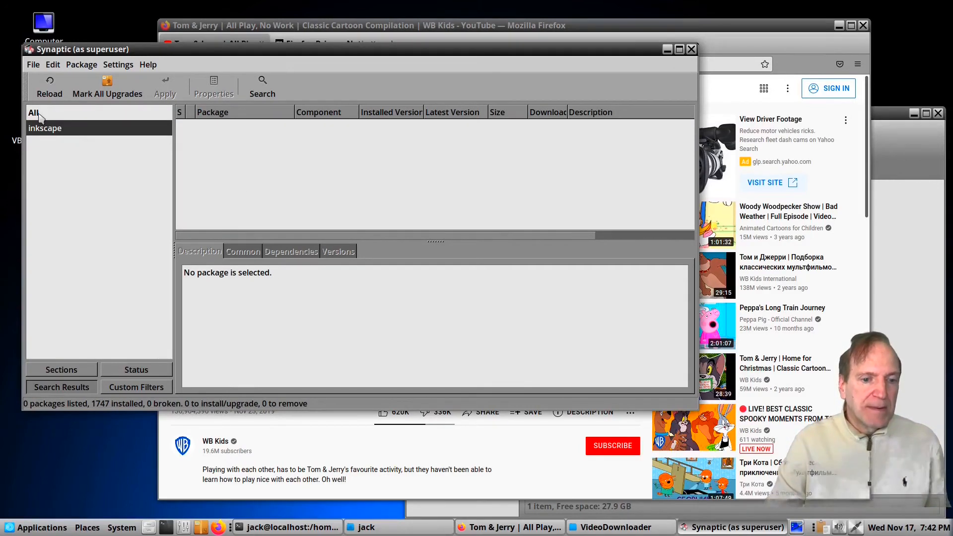
left_click(50, 88)
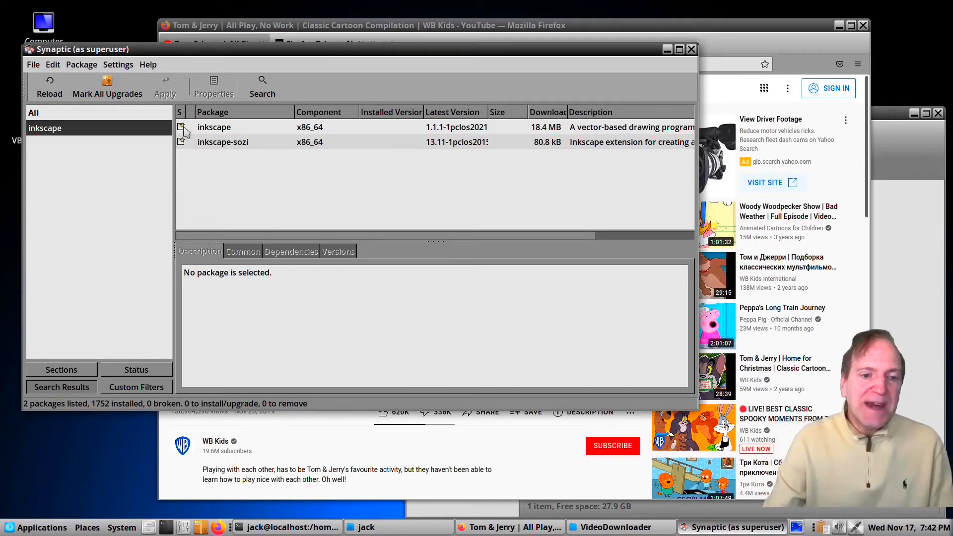
- Mark the inkscape package for installation with its required dependencies and apply the changes
left_click(218, 131)
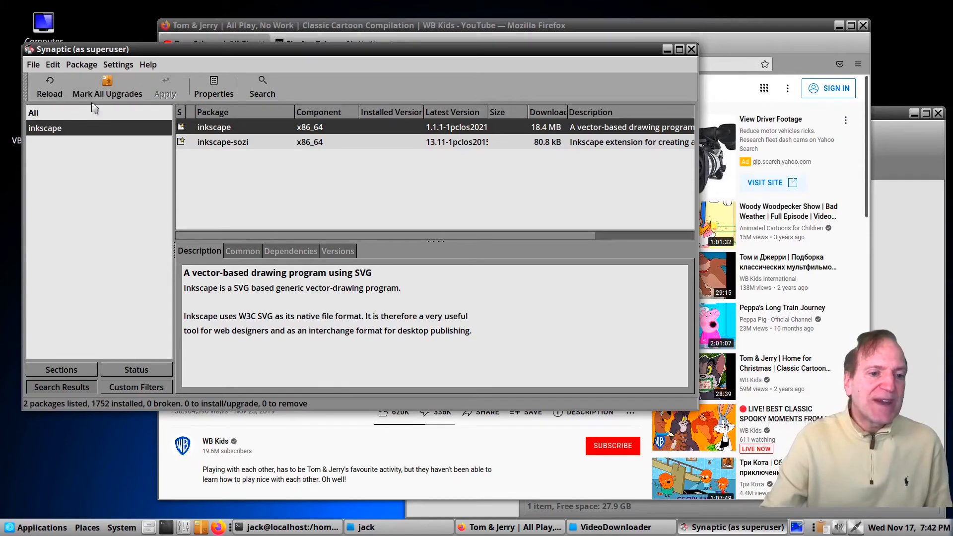
right_click(219, 128)
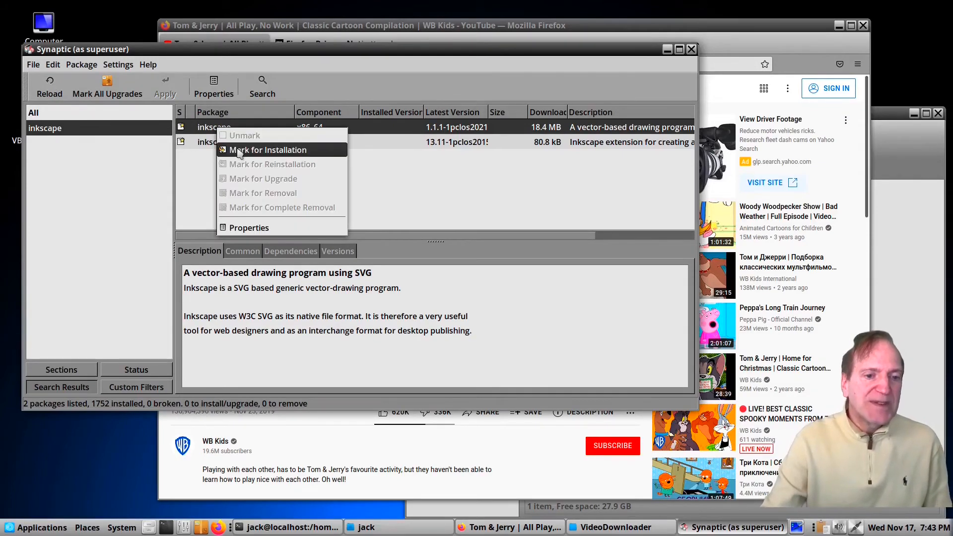
left_click(239, 151)
left_click(446, 287)
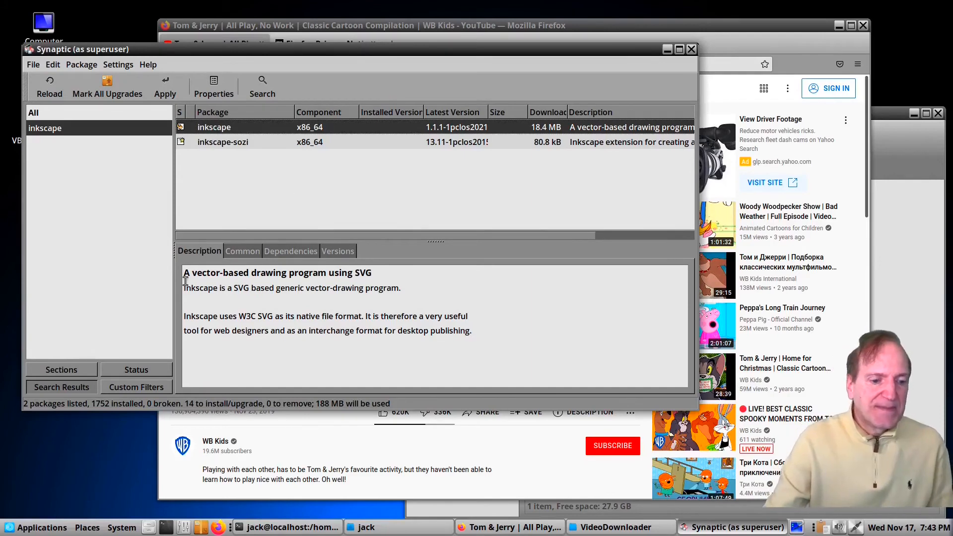
left_click(177, 94)
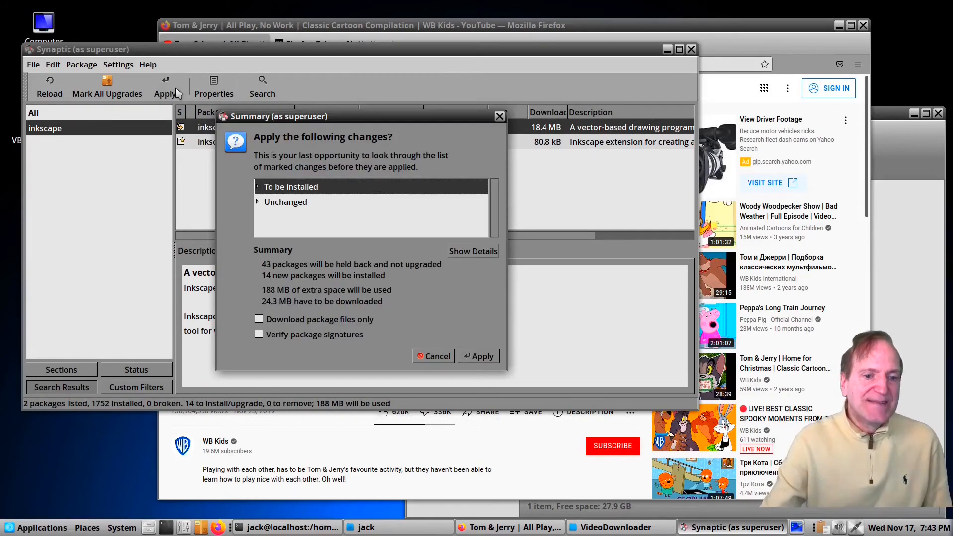
left_click(479, 356)
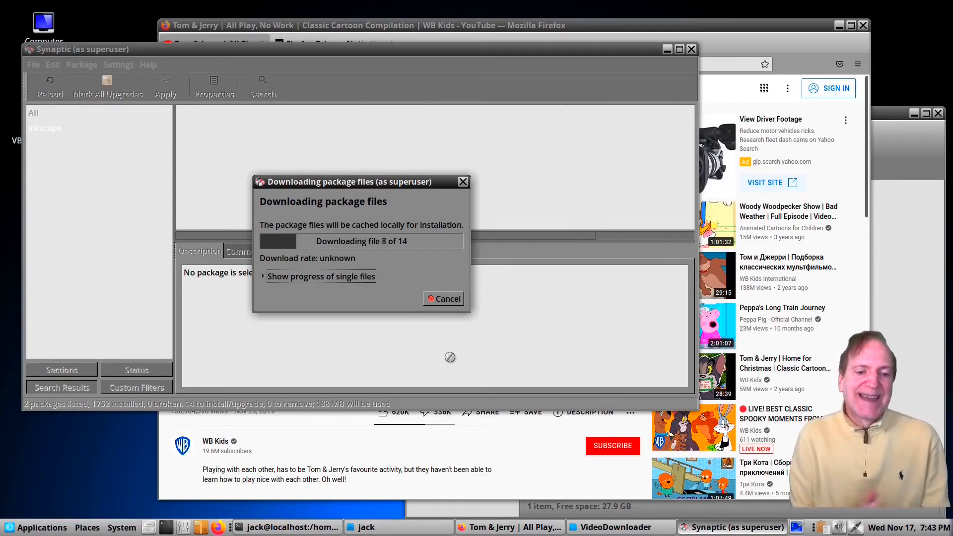
- Check the installed Graphics applications while Inkscape is installing, and dismiss the list
left_click(41, 527)
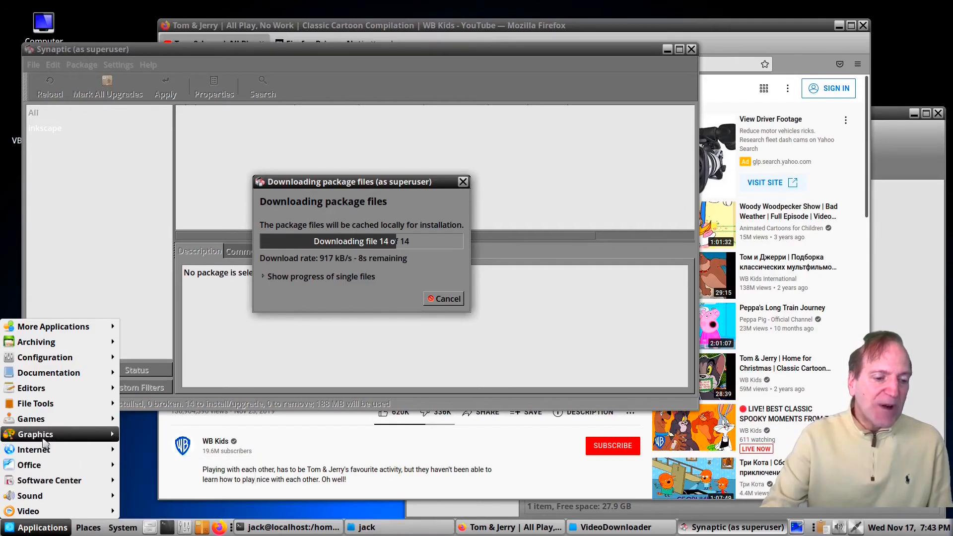
mouse_move(45, 437)
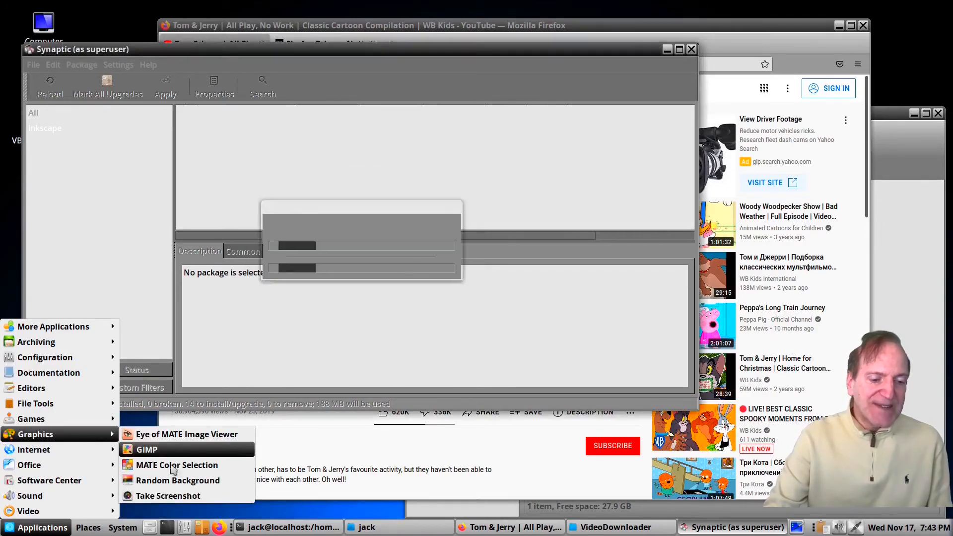
left_click(393, 329)
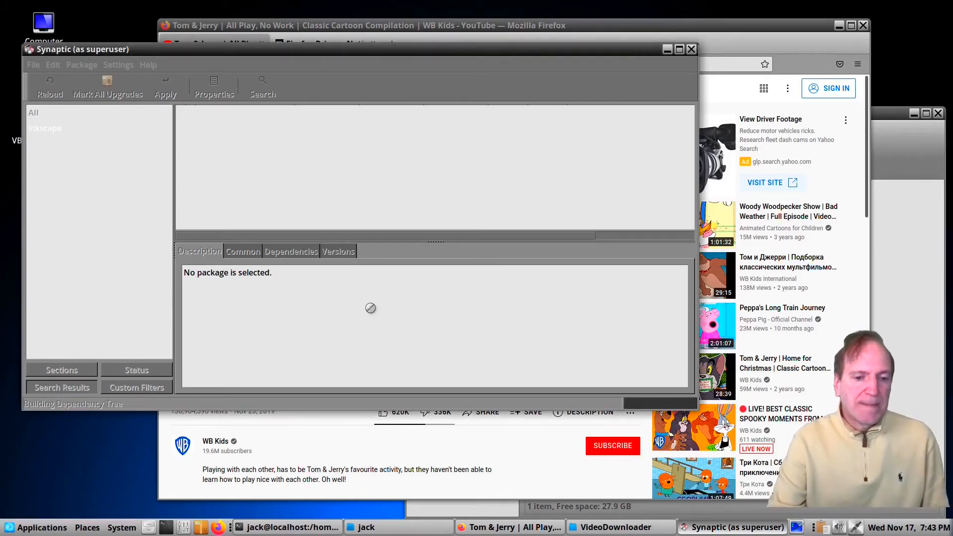
- Launch Inkscape from the Graphics applications to check the installation, and close its welcome window
left_click(36, 527)
mouse_move(48, 435)
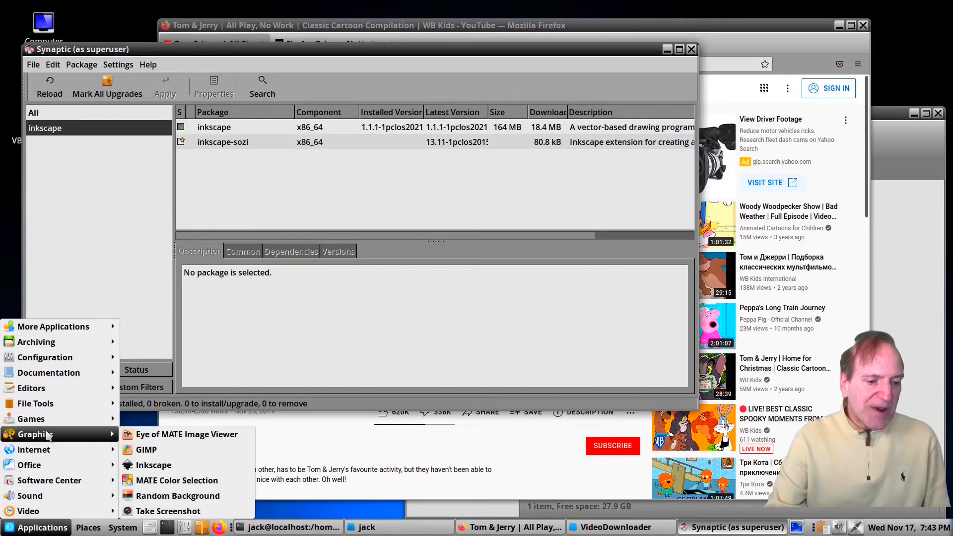
left_click(148, 466)
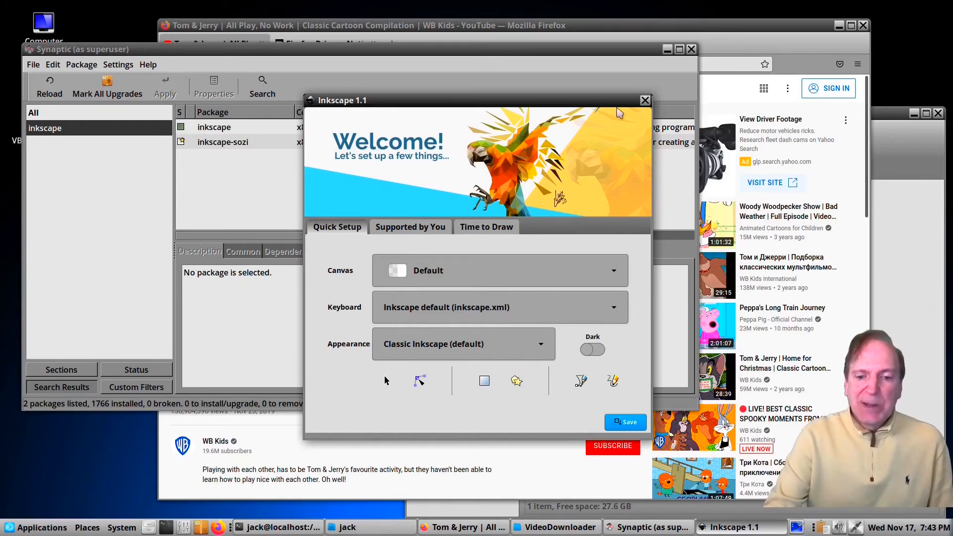
left_click(644, 101)
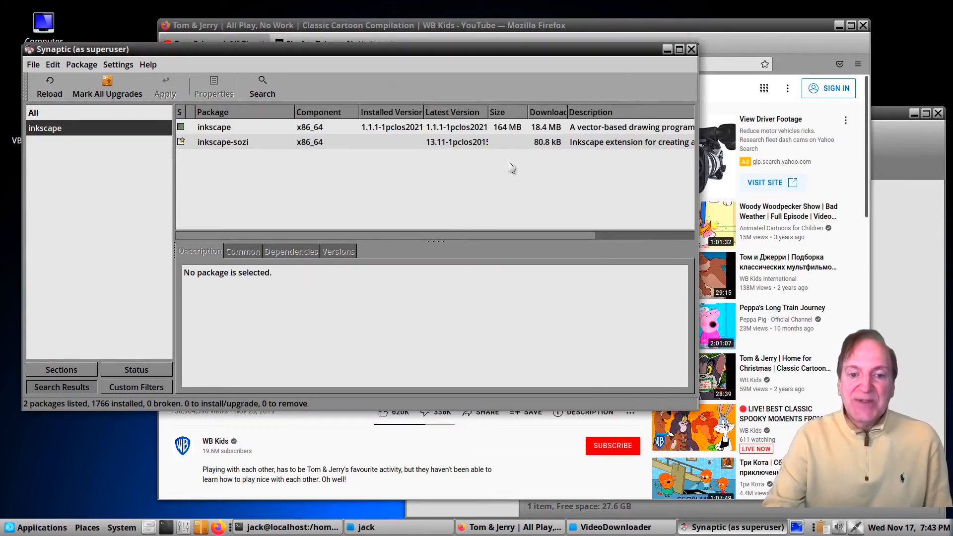
- Clear the Synaptic, VideoDownloader and Firefox windows from the desktop, leaving the neofetch terminal near the middle
left_click(668, 51)
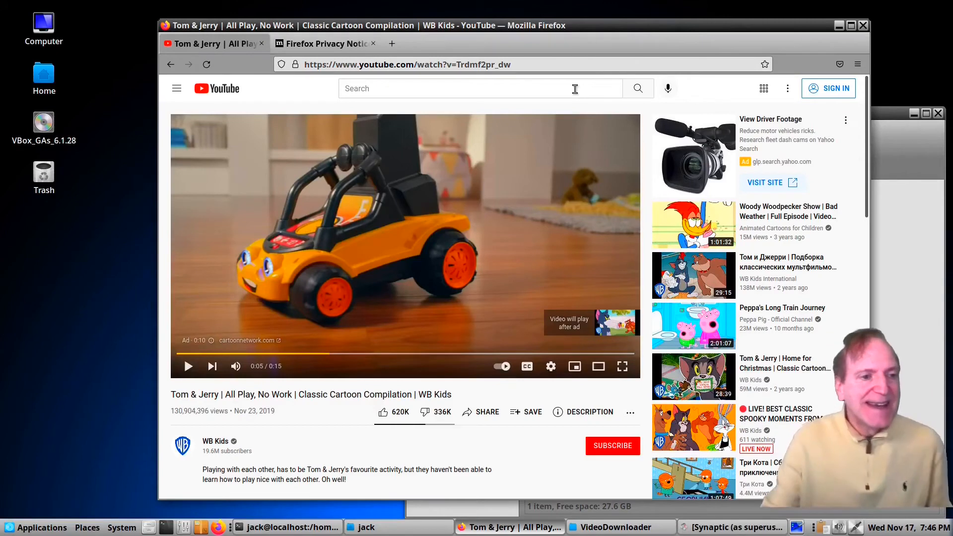
left_click_drag(591, 27, 514, 35)
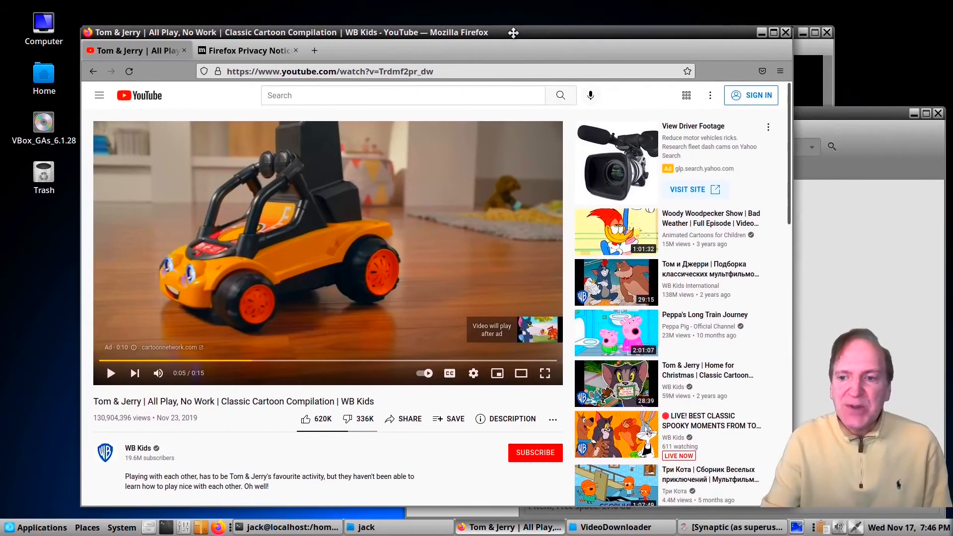
left_click(842, 117)
left_click(801, 101)
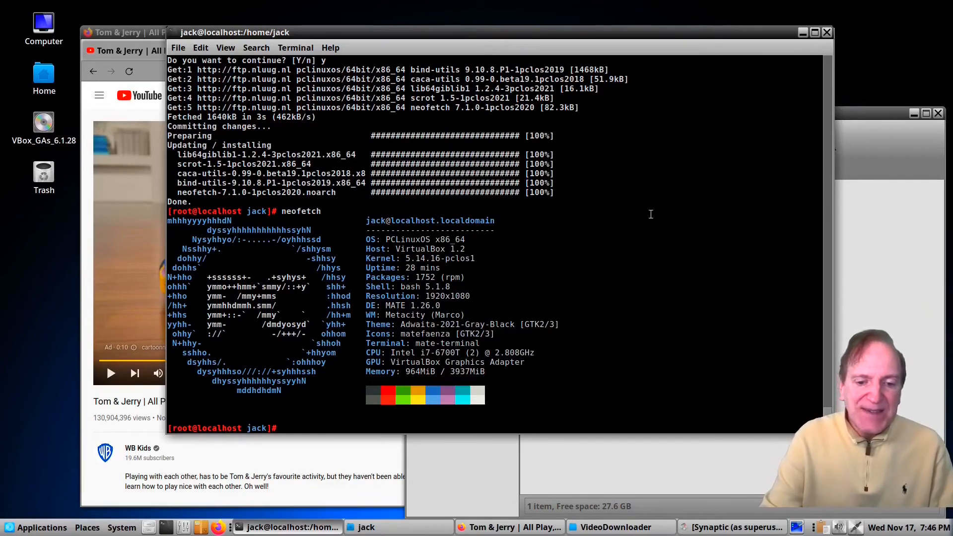
left_click(690, 460)
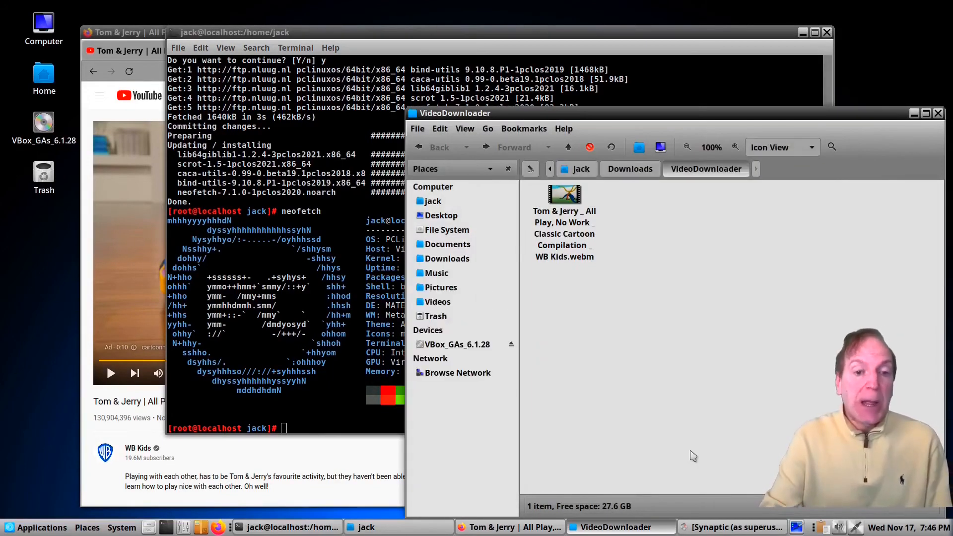
left_click_drag(756, 109, 645, 84)
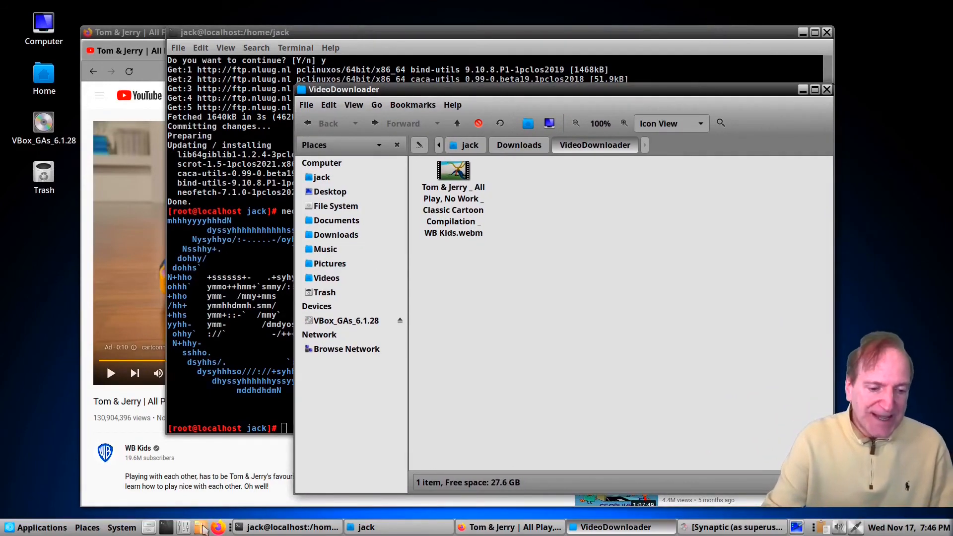
left_click(802, 91)
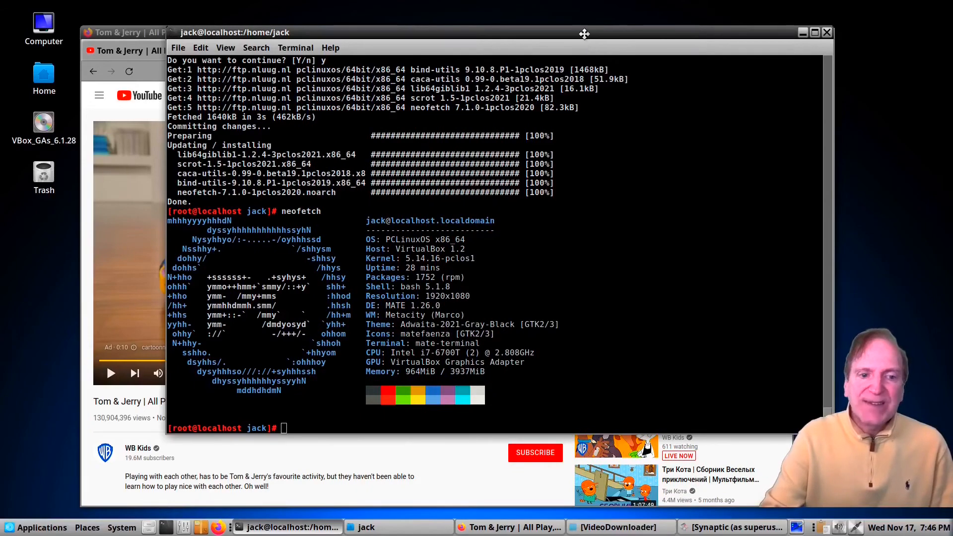
left_click_drag(582, 33, 613, 62)
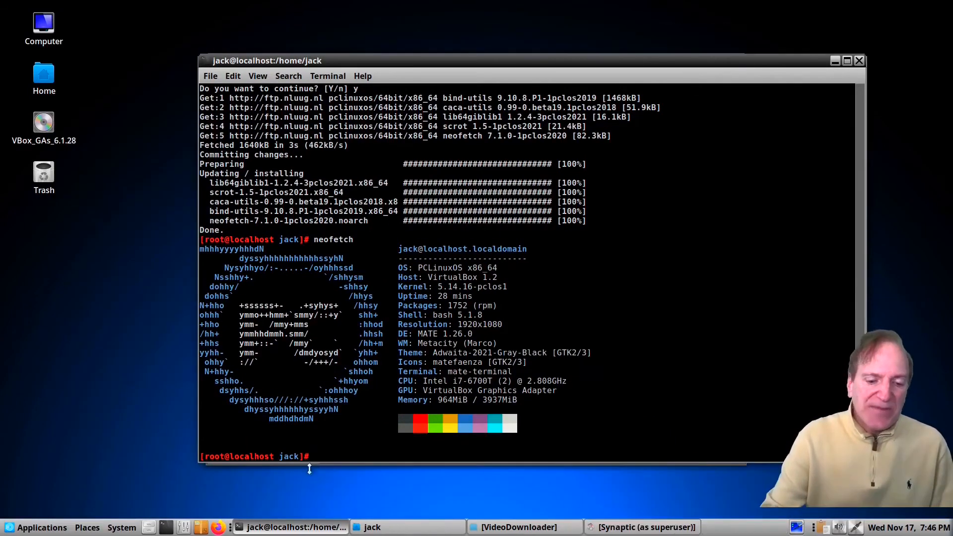
- Open the PCLinuxOS Control Center and look through its Software Management, Sharing and Network Services sections
left_click(184, 527)
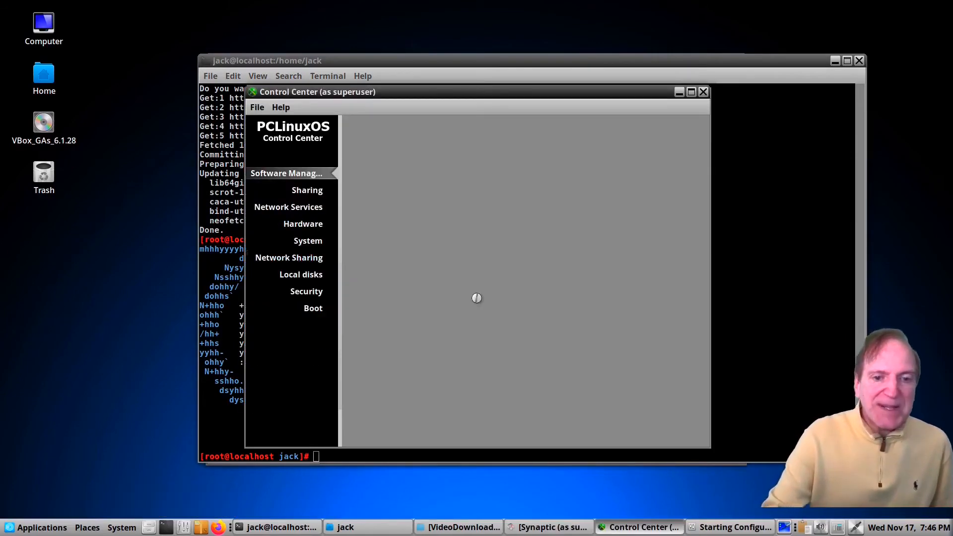
left_click_drag(521, 95, 409, 41)
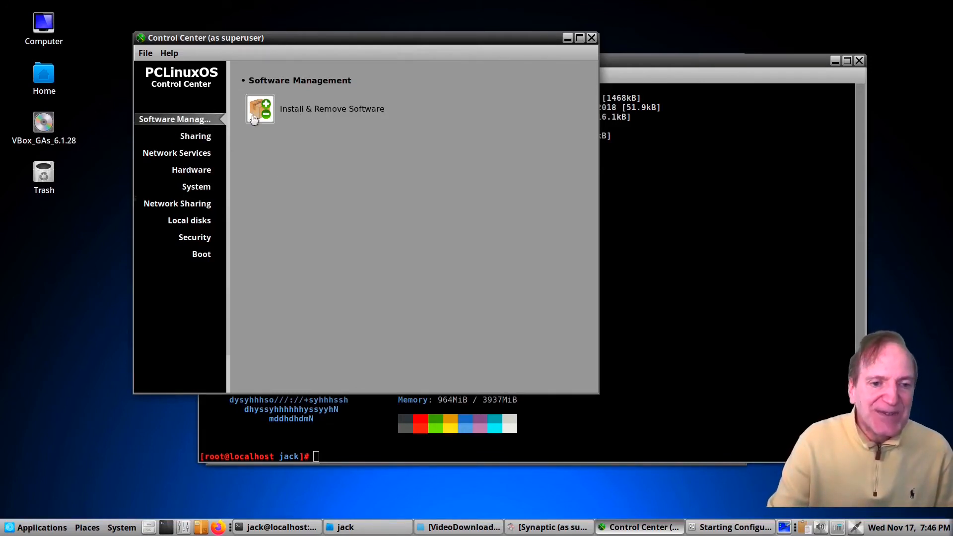
left_click(198, 136)
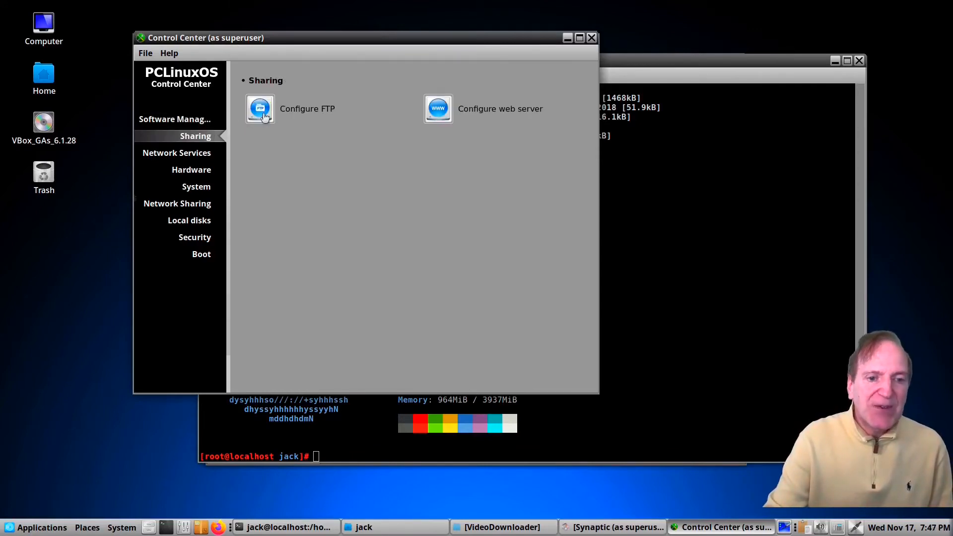
left_click(189, 154)
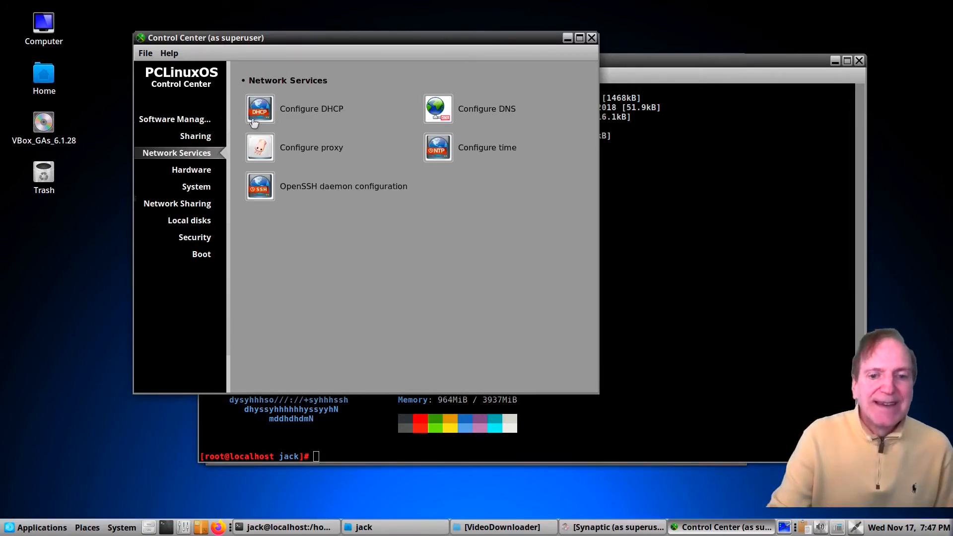
- Browse the detected hardware in the Control Center, view the VirtualBox Graphics Adapter details, and return to the Hardware section
left_click(183, 172)
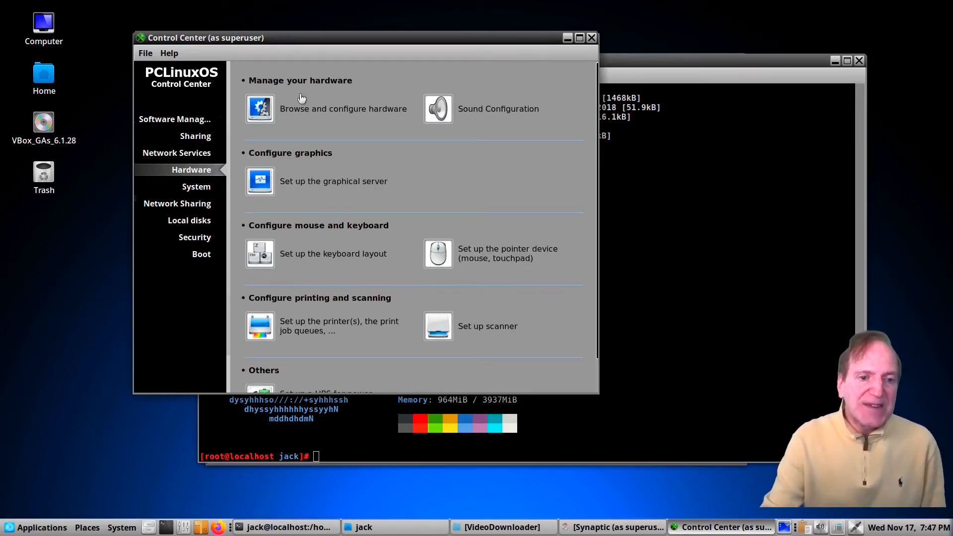
left_click(268, 109)
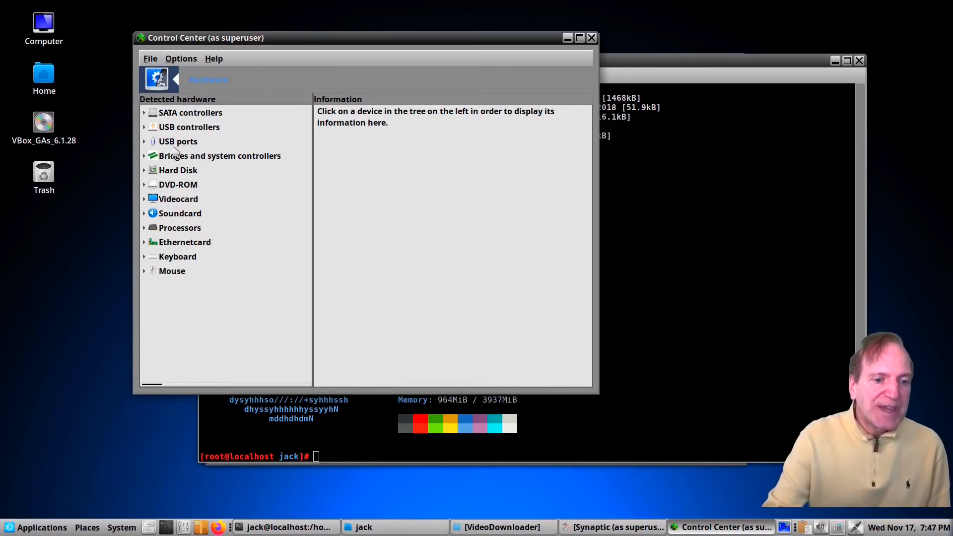
left_click(172, 203)
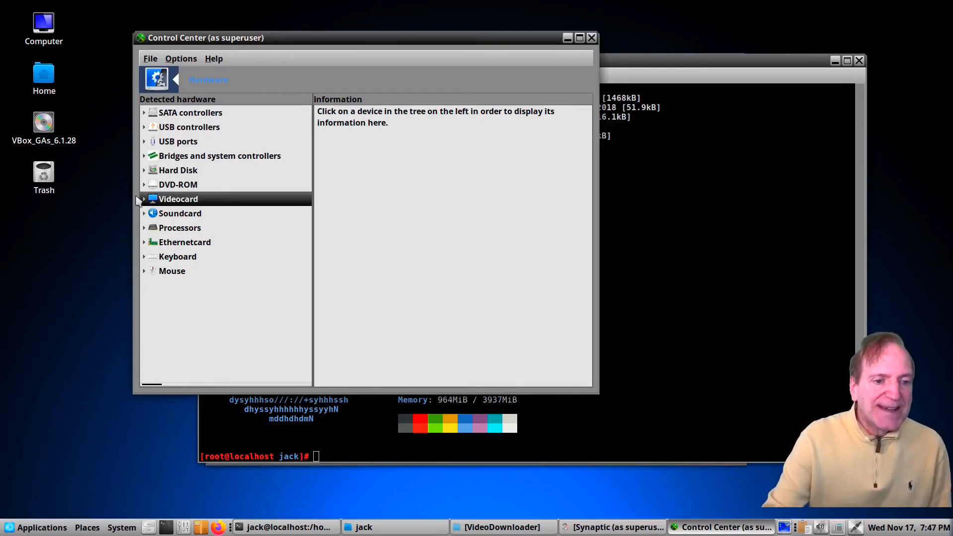
left_click(144, 200)
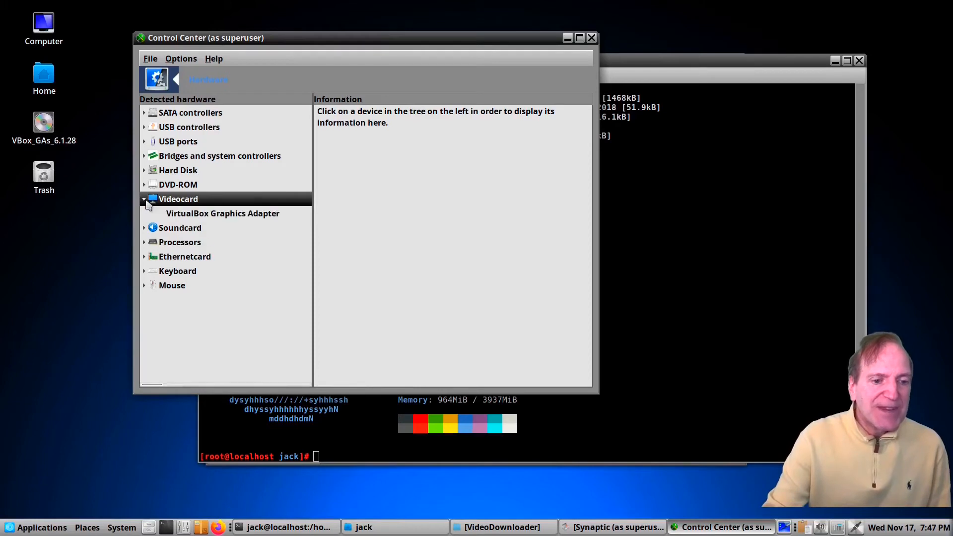
left_click(179, 214)
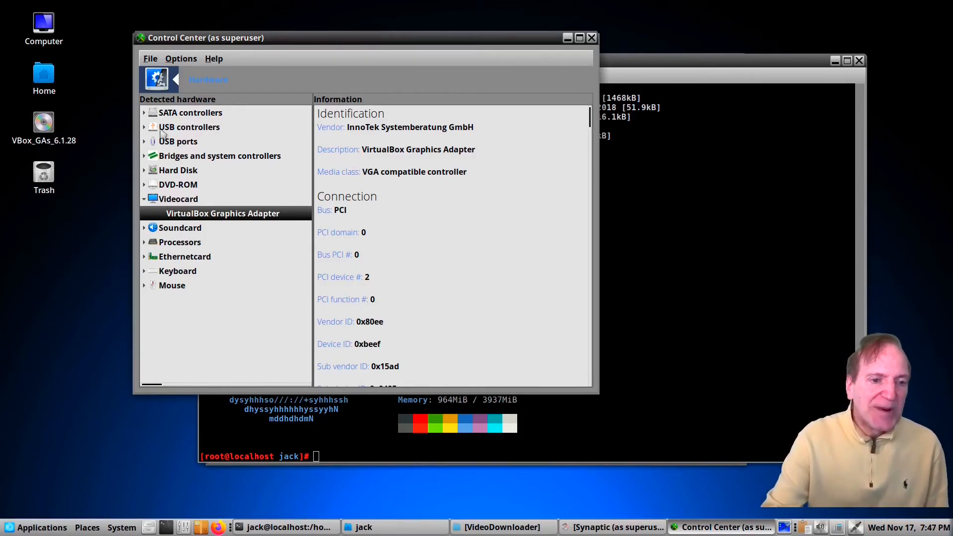
left_click(591, 37)
- Review the Control Center's System section and inspect the users and groups in its user management tool
left_click(196, 192)
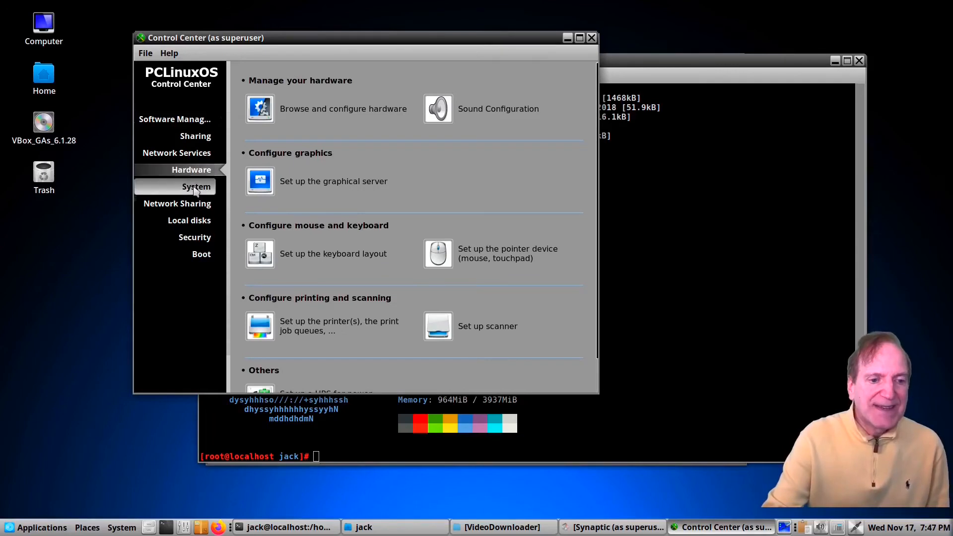
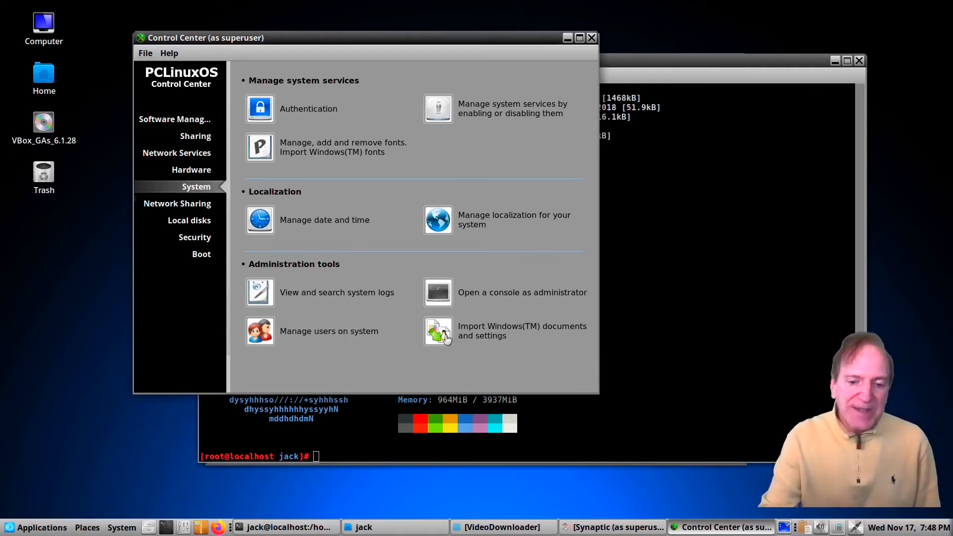
left_click(260, 331)
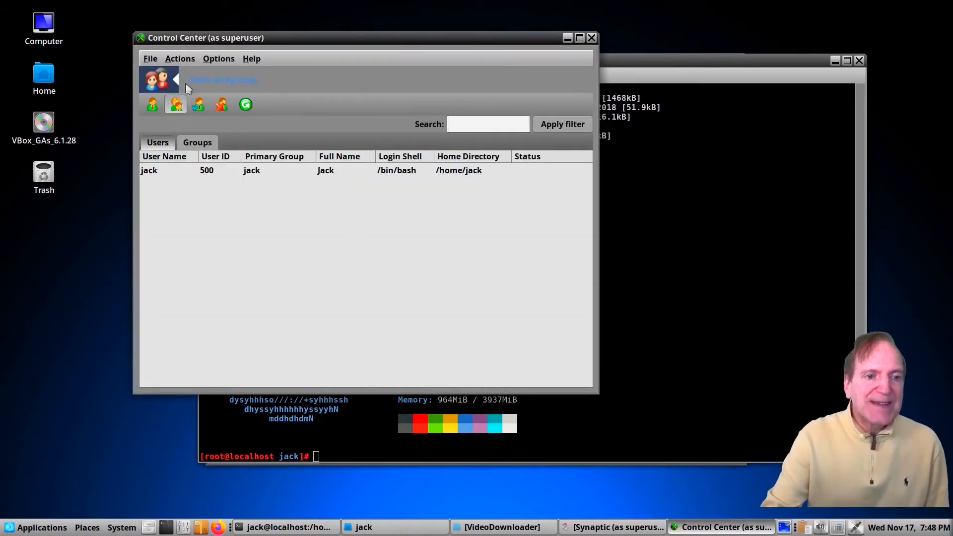
left_click_drag(319, 38, 334, 100)
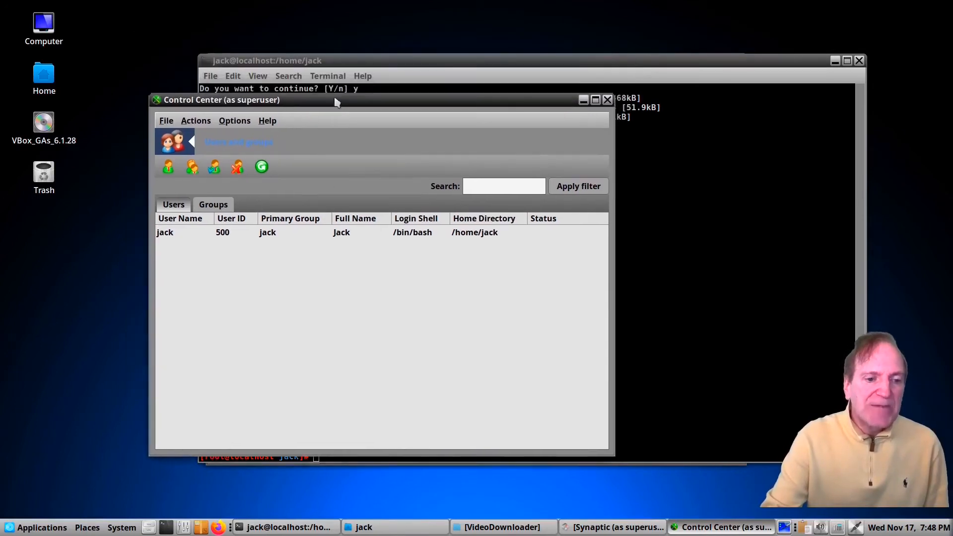
left_click(213, 205)
left_click(178, 206)
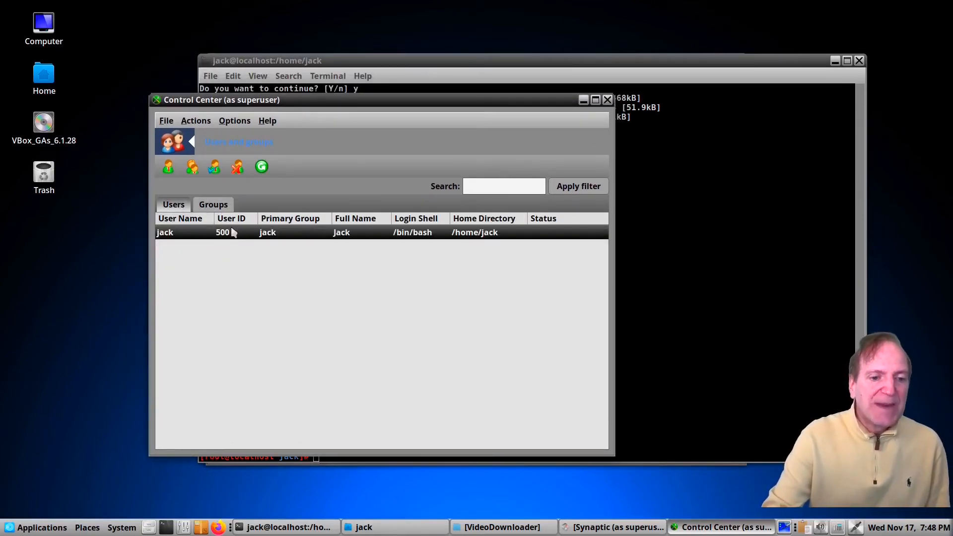
left_click(607, 99)
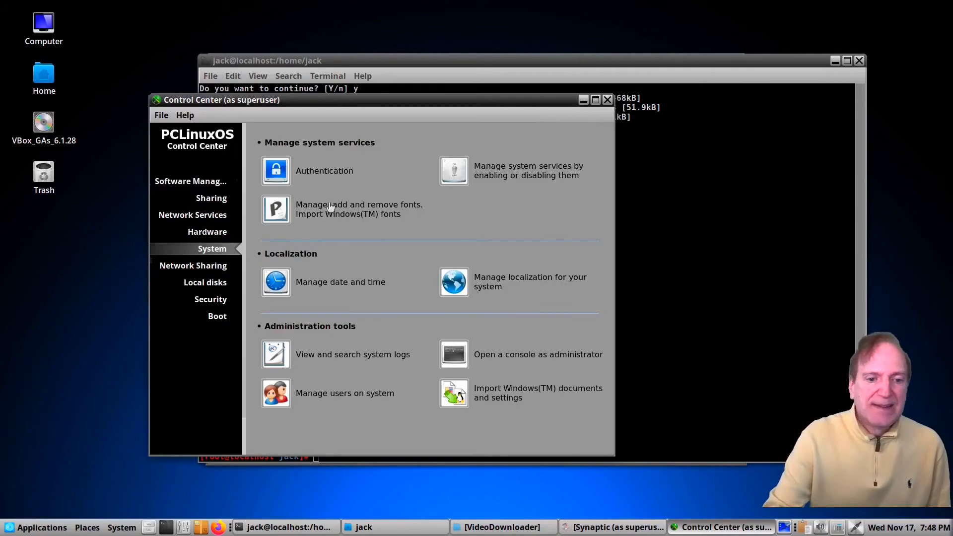
- Look through the Network Sharing, Local disks, Security and Boot sections, and quit the Control Center
left_click(194, 266)
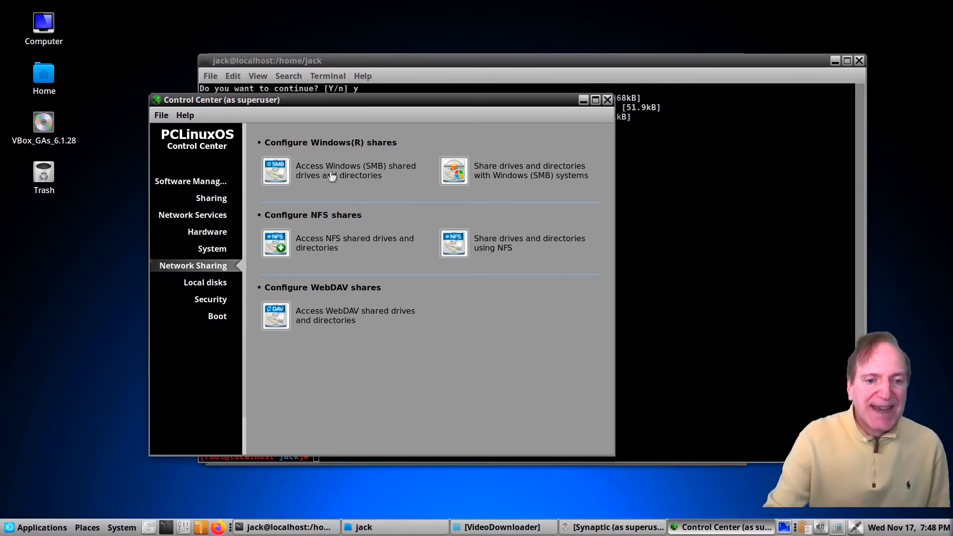
left_click(197, 283)
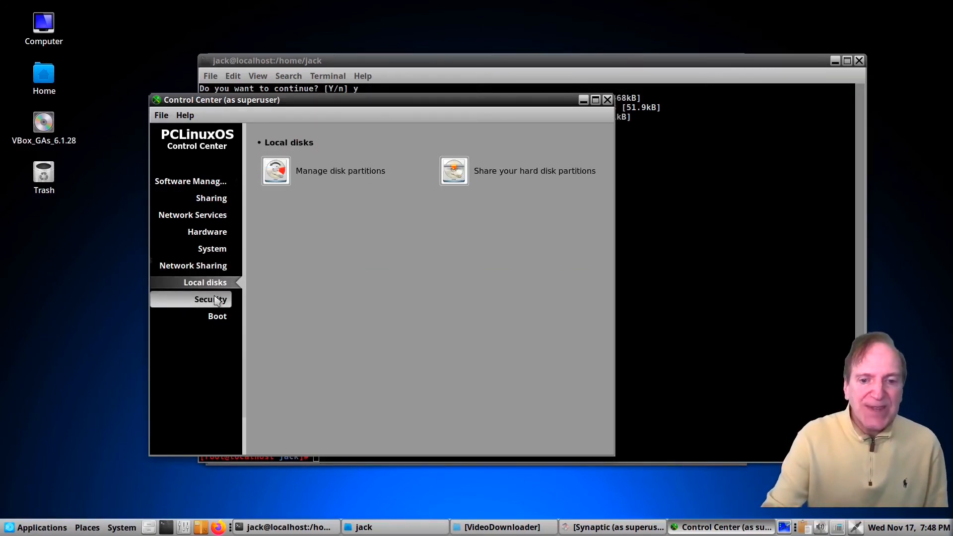
left_click(215, 301)
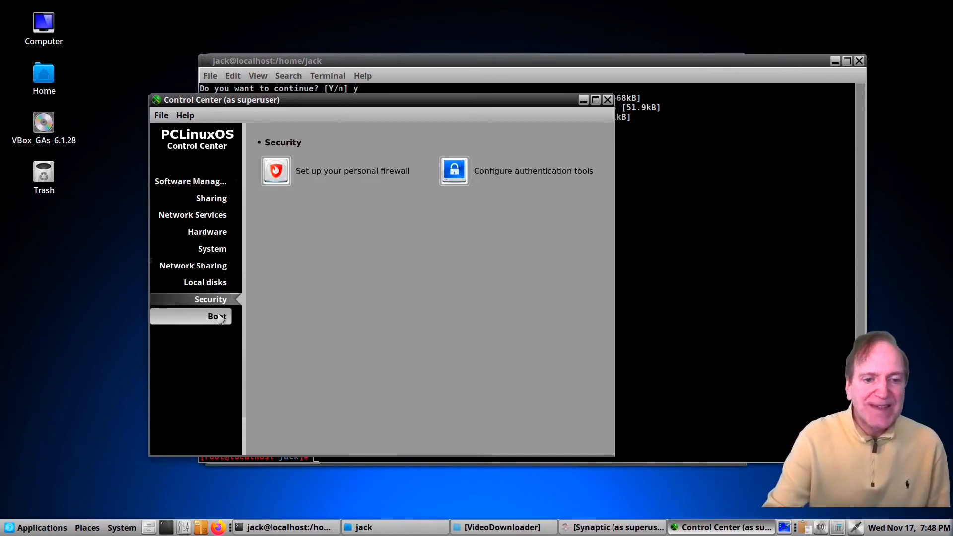
left_click(218, 314)
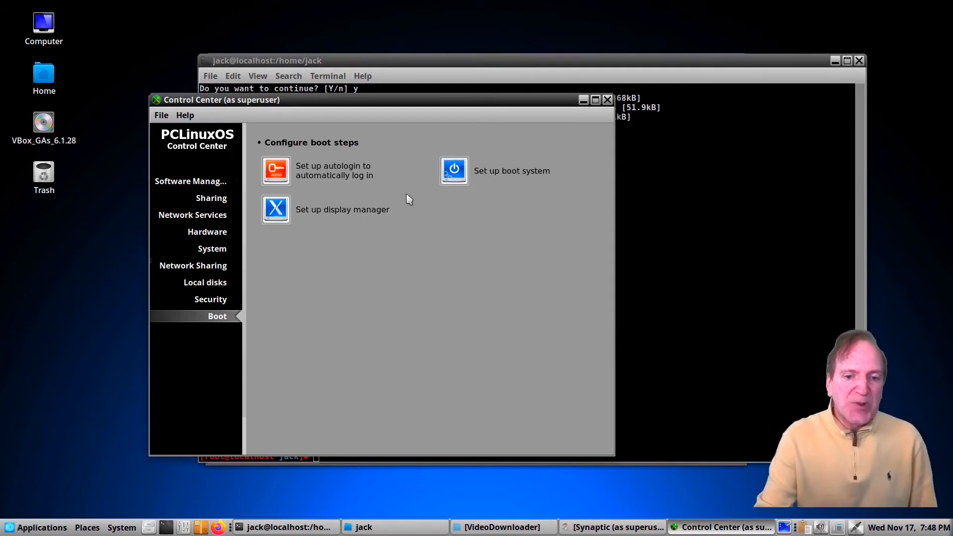
left_click(161, 116)
left_click(171, 128)
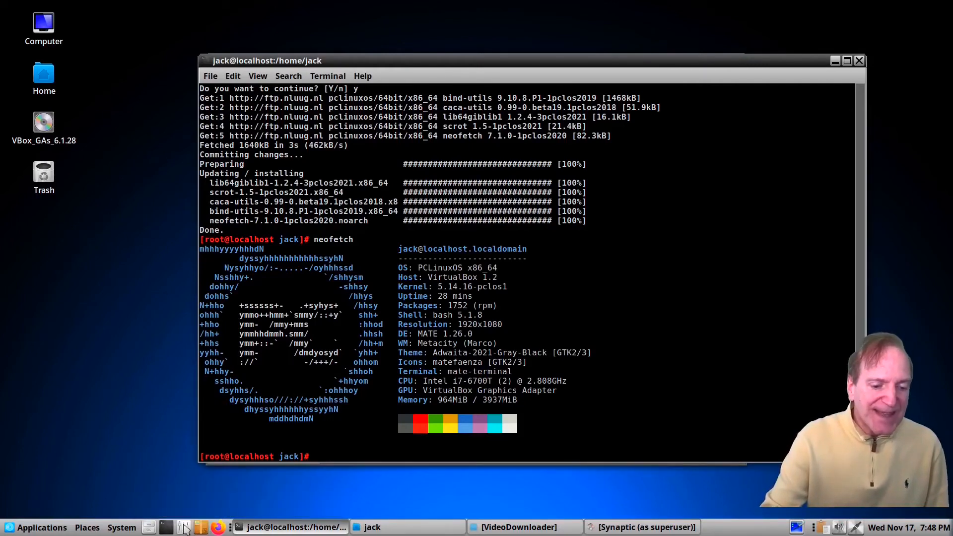
- Open MATE Tweak from the Configuration applications and turn off Show Desktop Icons
left_click(35, 527)
mouse_move(38, 506)
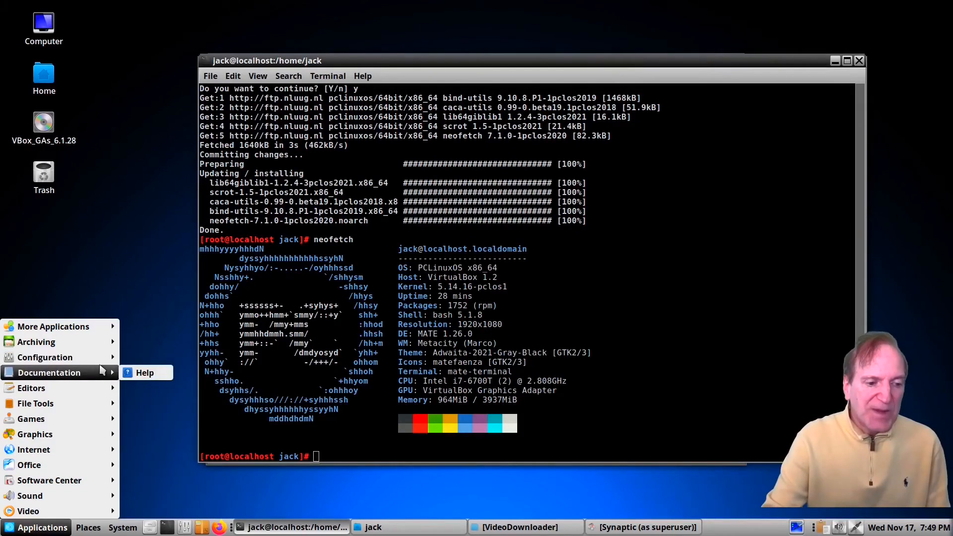
mouse_move(101, 363)
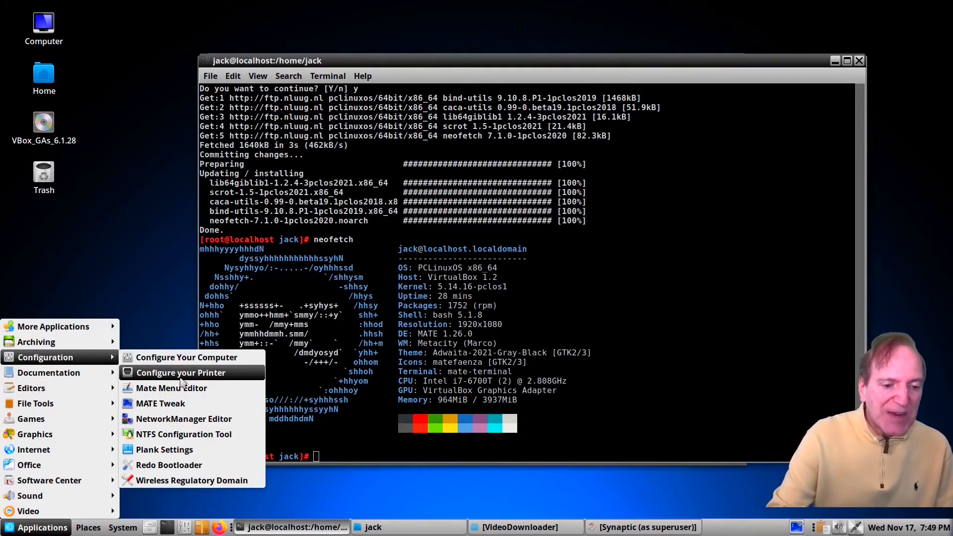
left_click(161, 404)
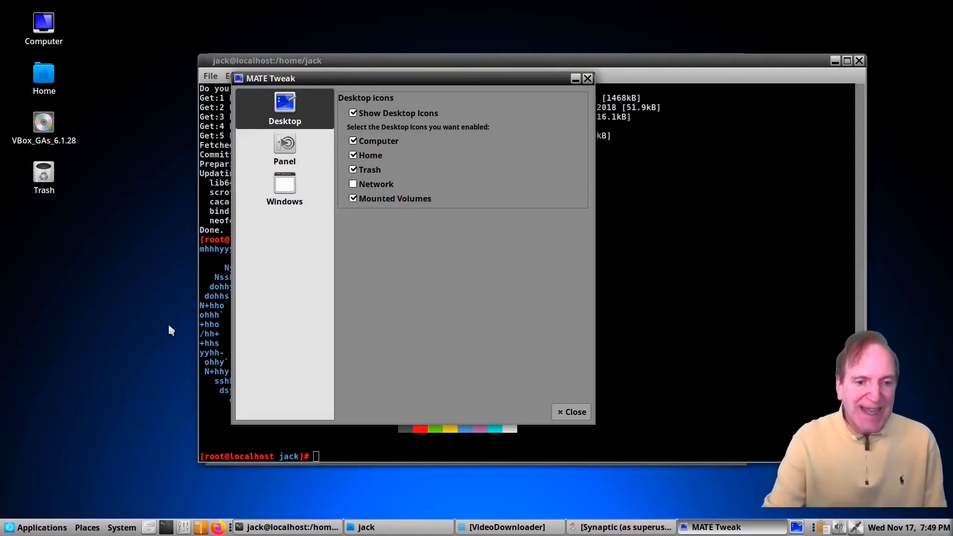
left_click_drag(401, 77, 317, 35)
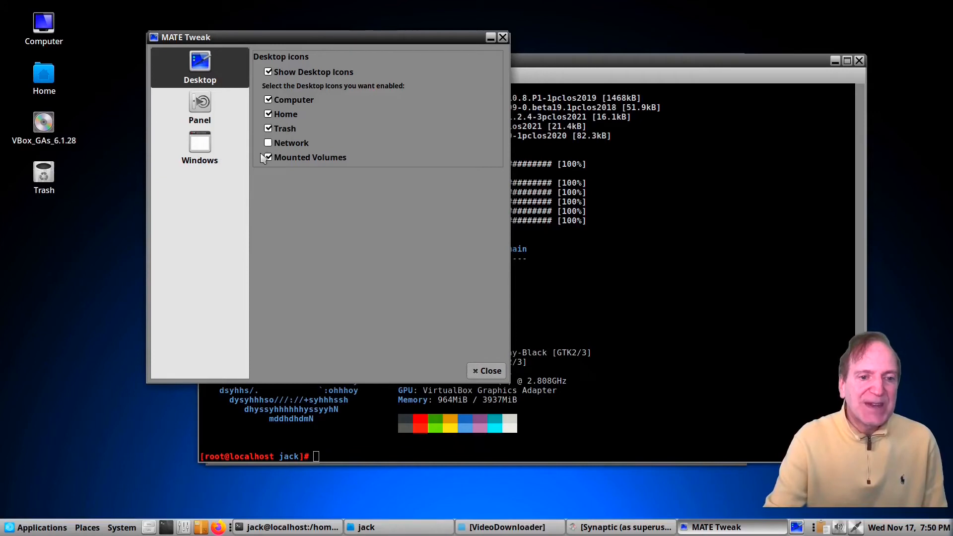
left_click(268, 71)
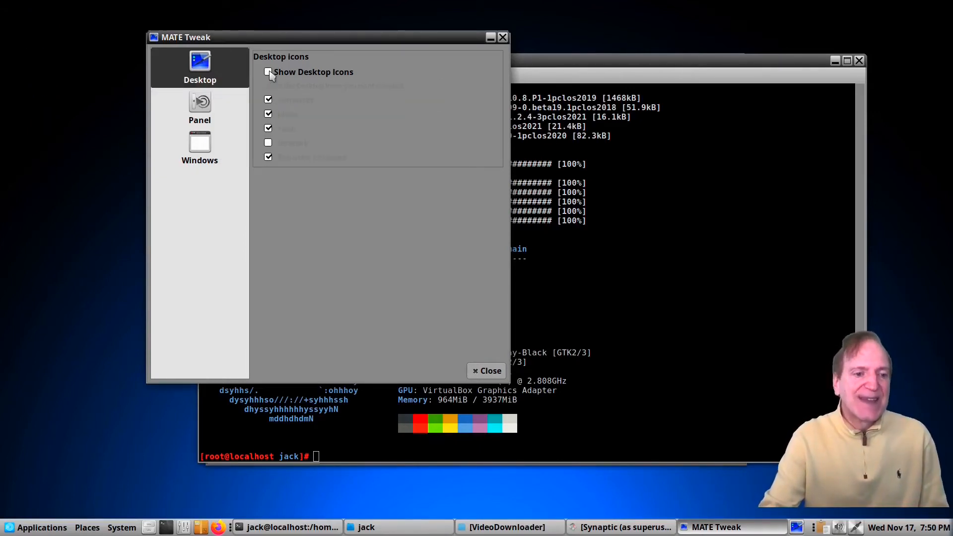
- Turn Show Desktop Icons back on in MATE Tweak, and review its Panel and Windows settings
left_click(268, 72)
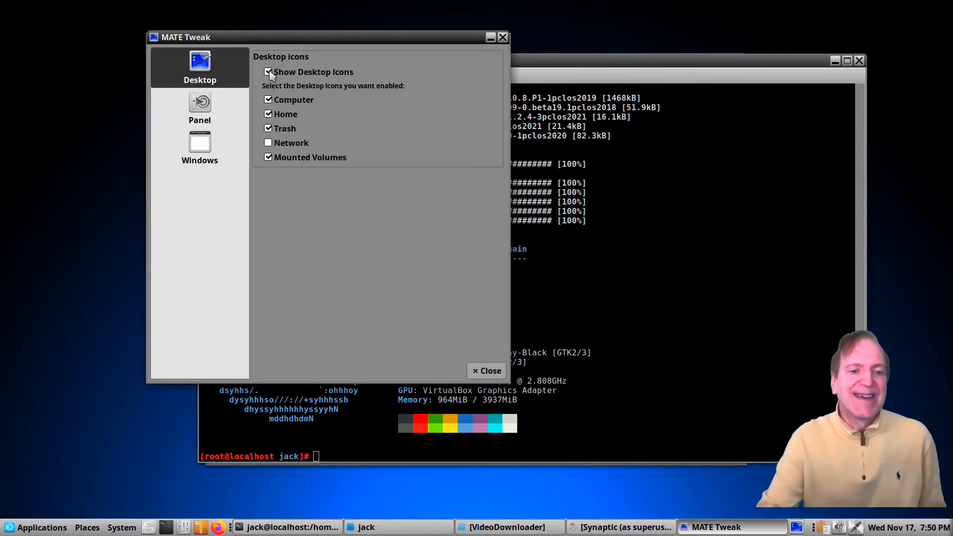
left_click(202, 107)
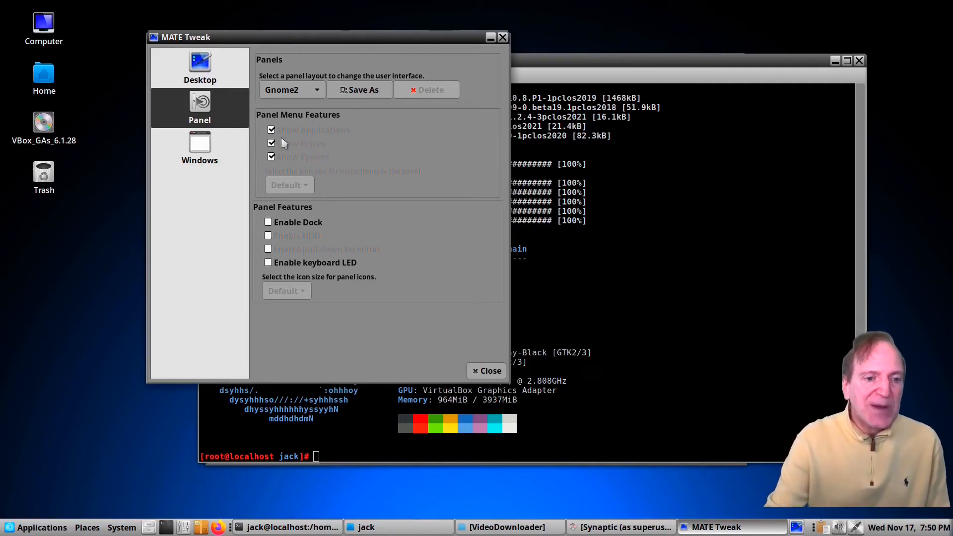
left_click(196, 145)
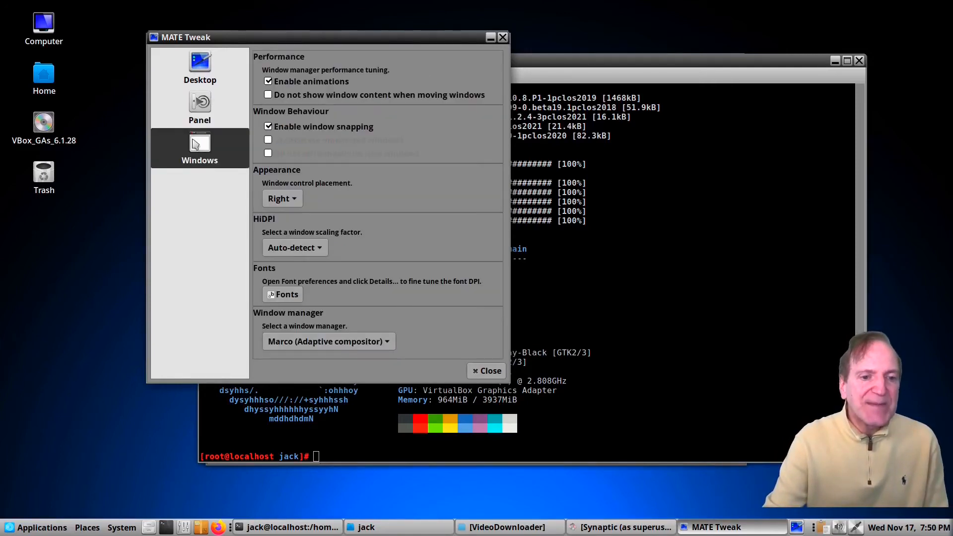
left_click(200, 108)
- Look through the application categories and system preferences, and open Appearance from the Look and Feel preferences
left_click(35, 529)
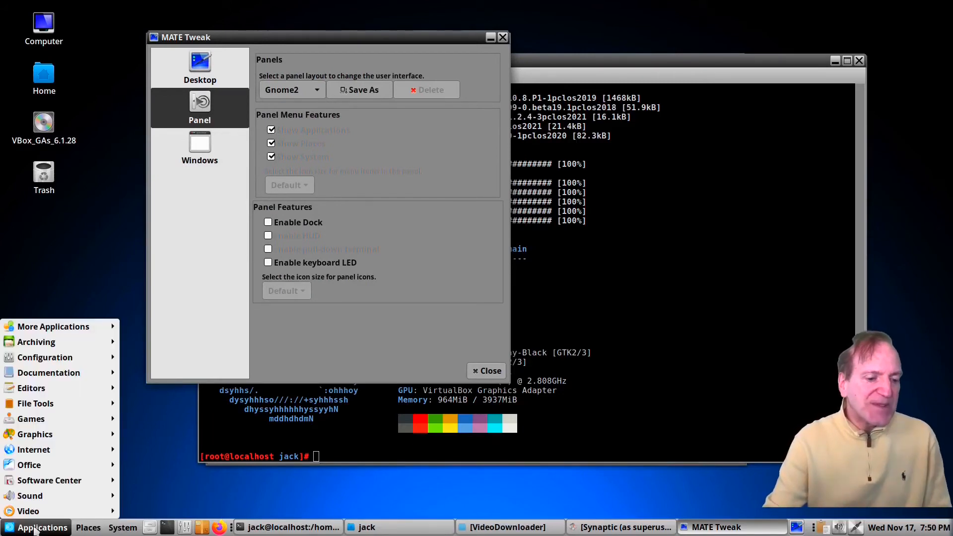
mouse_move(64, 362)
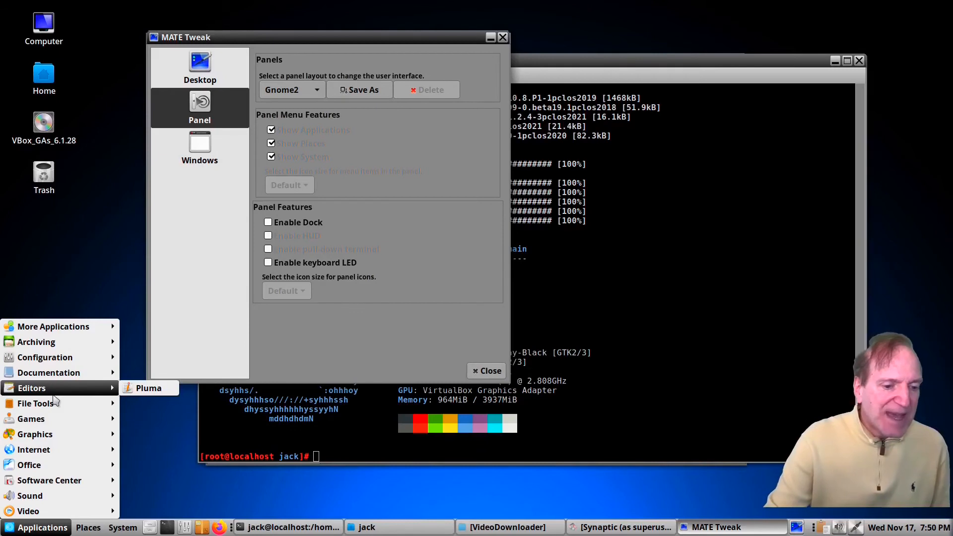
mouse_move(59, 411)
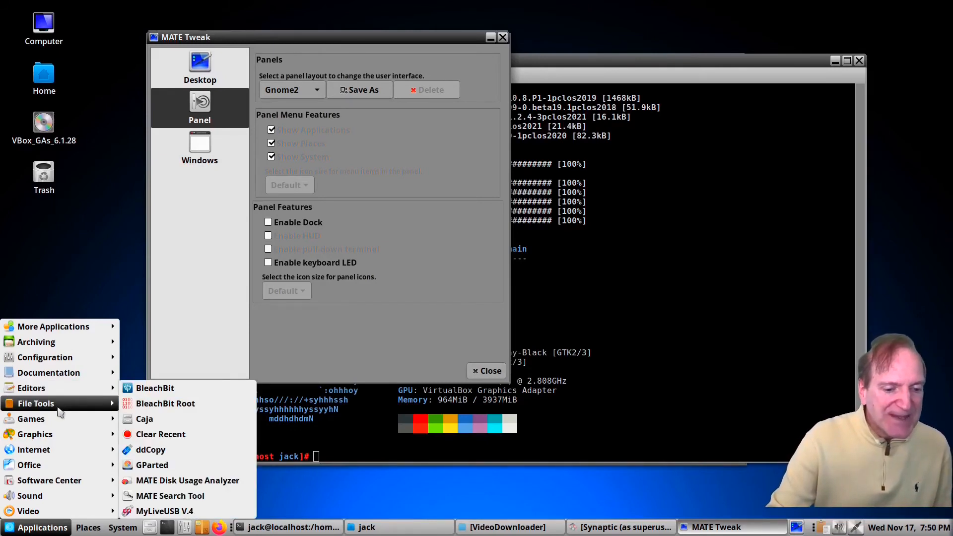
left_click(122, 527)
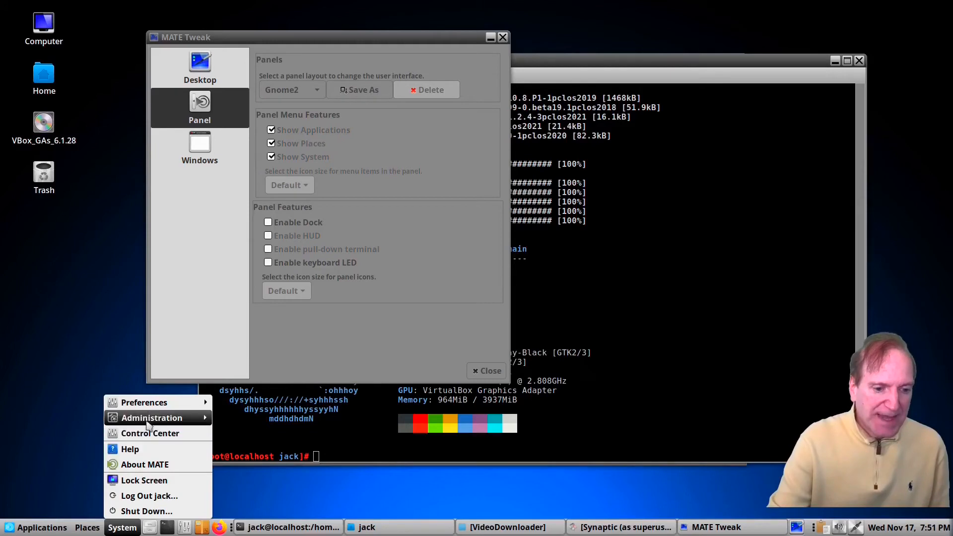
mouse_move(150, 408)
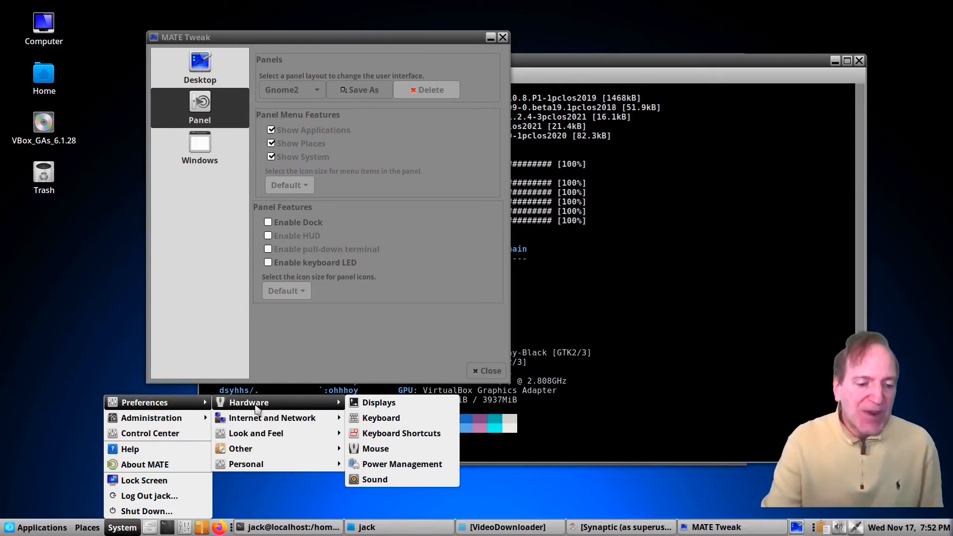
mouse_move(181, 419)
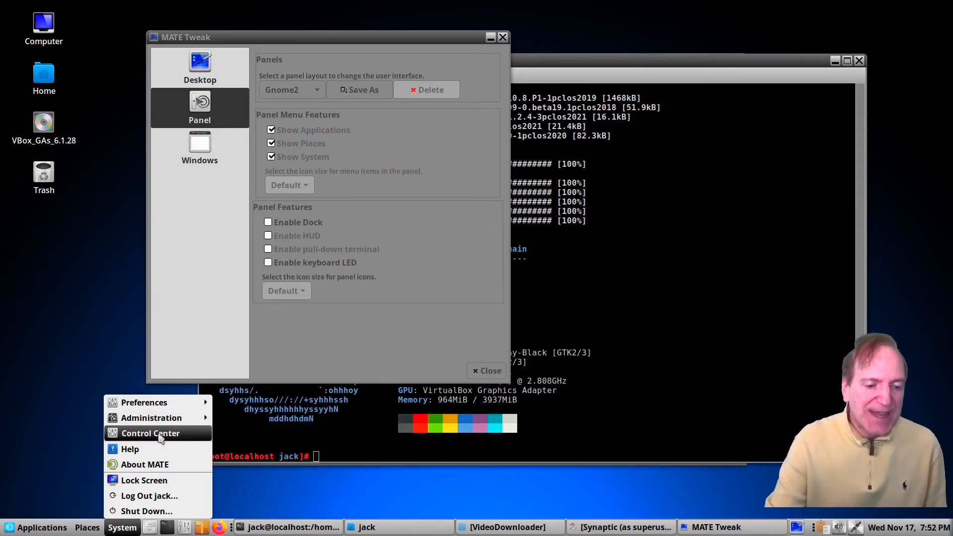
mouse_move(263, 406)
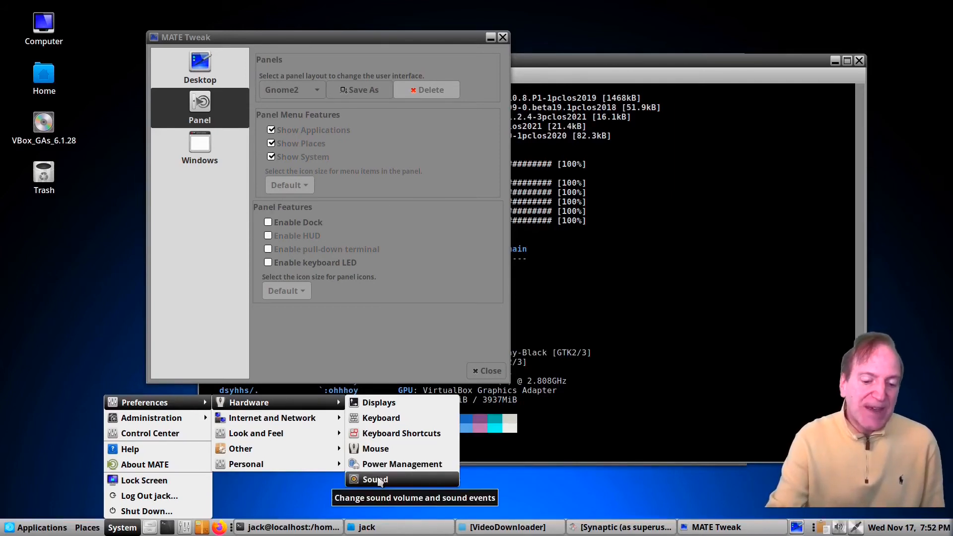
mouse_move(299, 424)
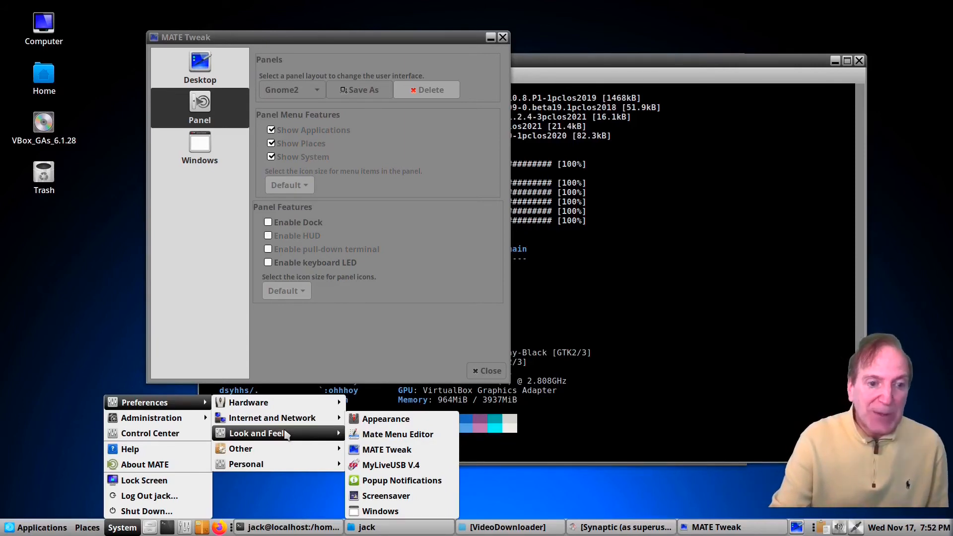
left_click(376, 421)
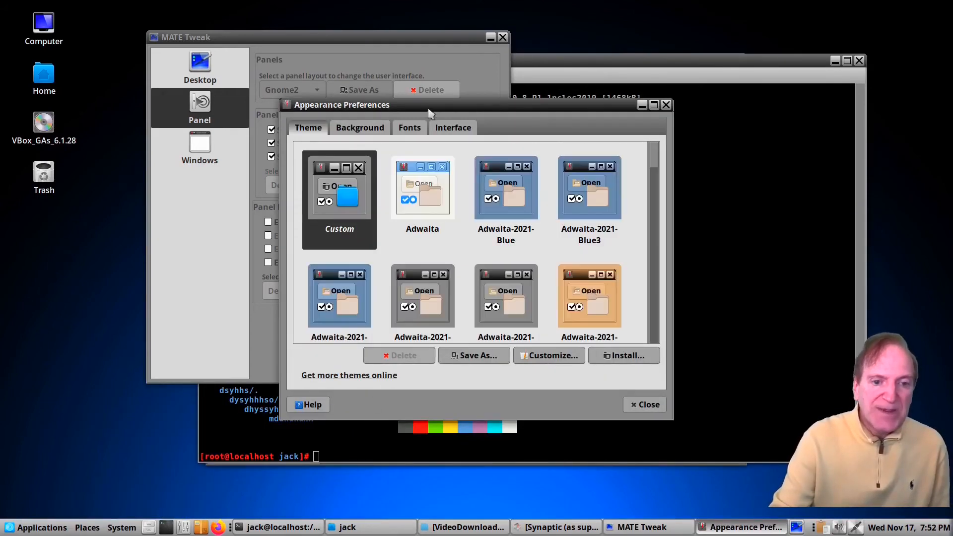
- Look through the Other and Personal system preferences, and return to Appearance Preferences
left_click(130, 527)
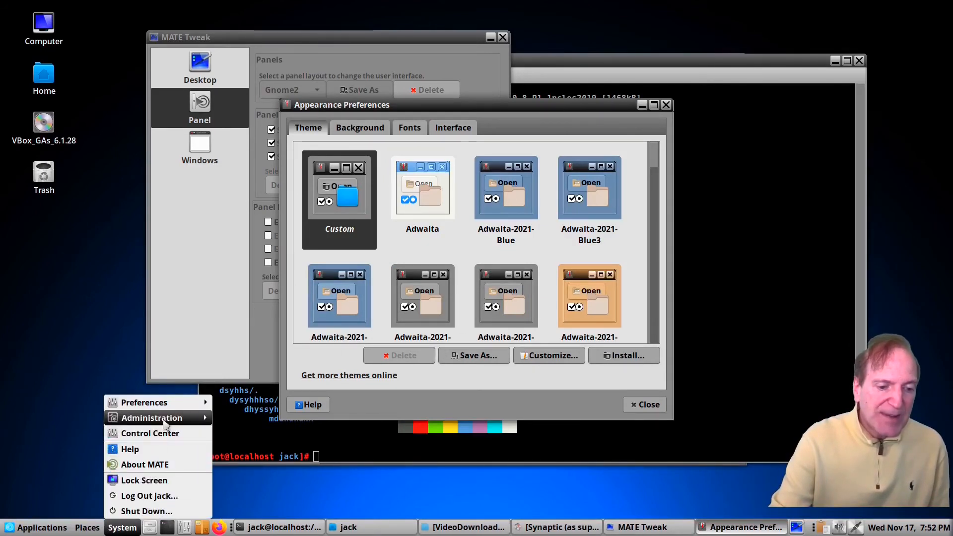
mouse_move(305, 452)
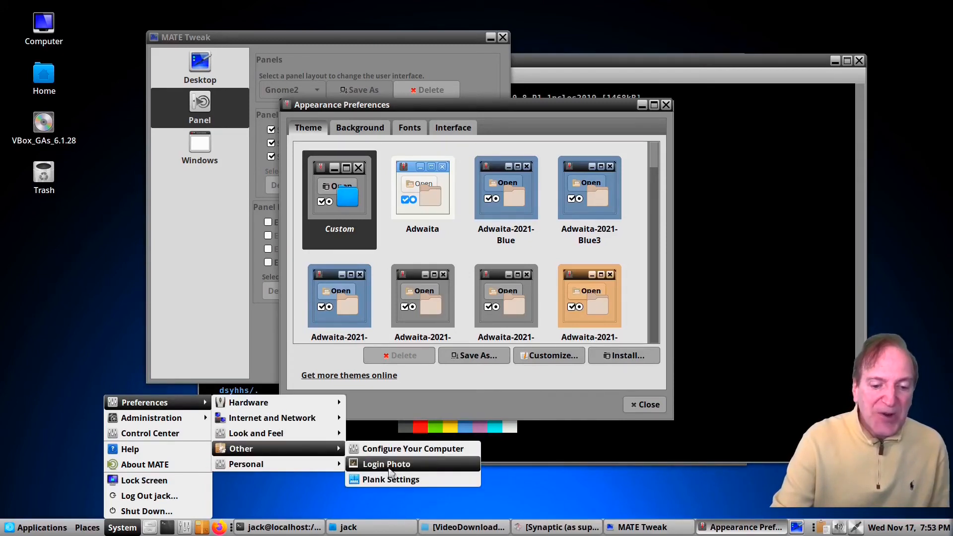
mouse_move(310, 469)
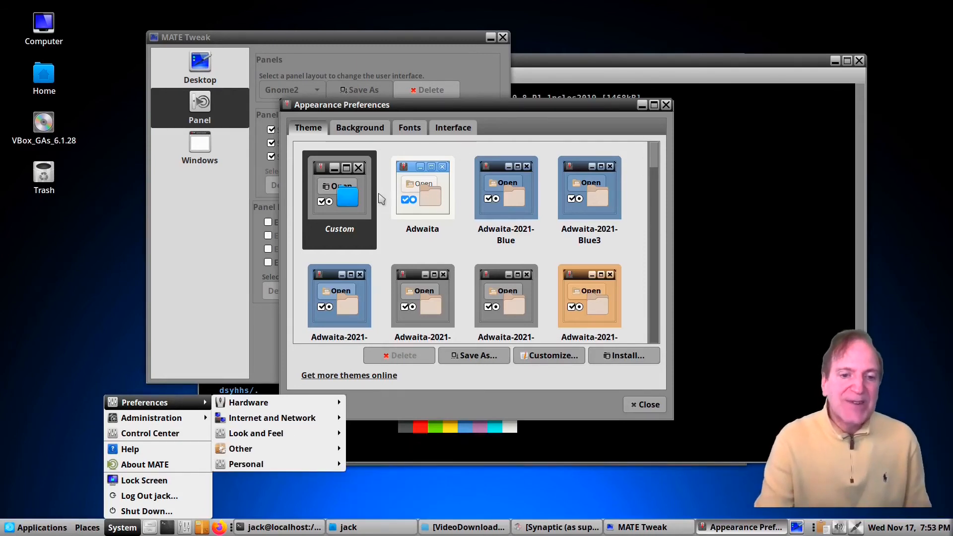
left_click(509, 106)
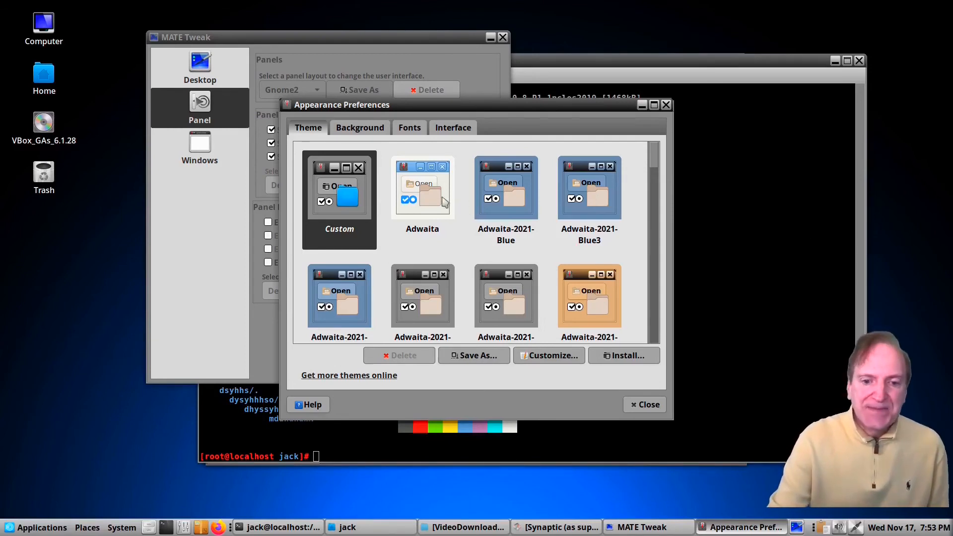
- Try the Adwaita-2021-Blue and Adwaita-dark themes on the desktop
left_click(505, 198)
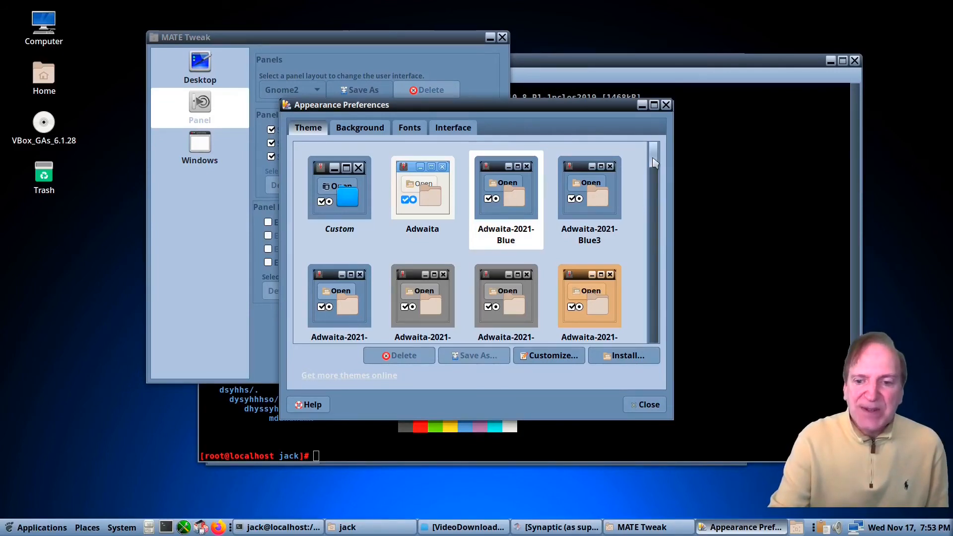
left_click_drag(654, 163, 664, 283)
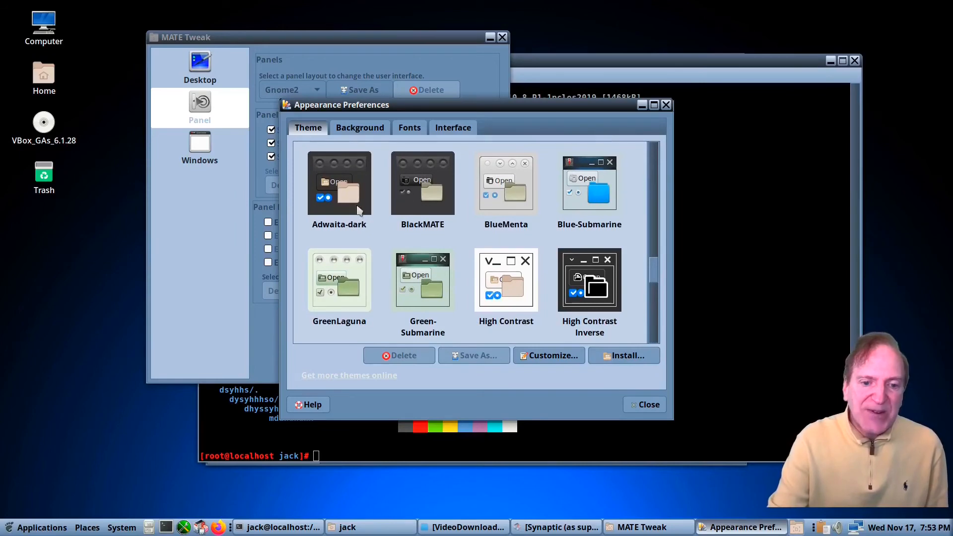
left_click(343, 163)
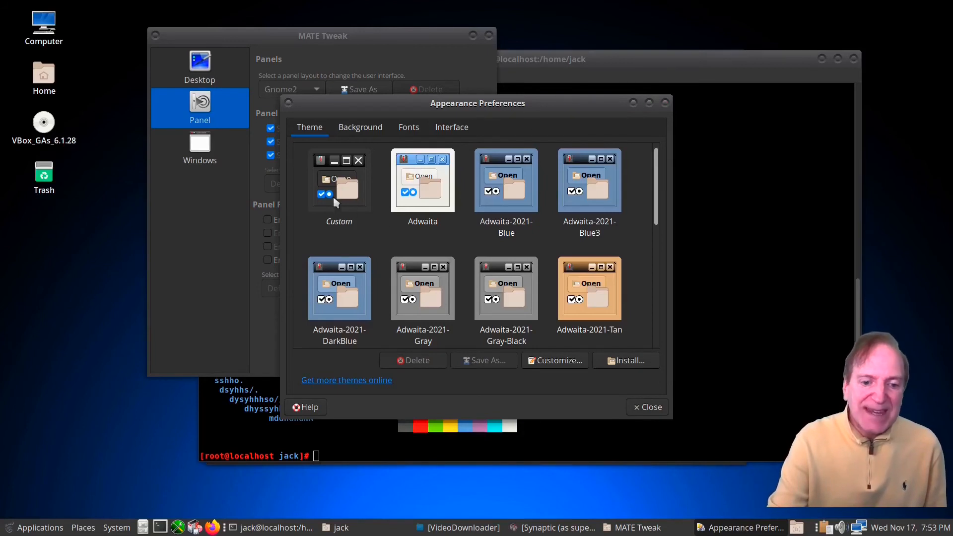
- Apply the BlackMATE theme and arrange the home folder window beside Appearance Preferences to preview the themes
scroll(426, 301, "down", 3)
left_click(423, 300)
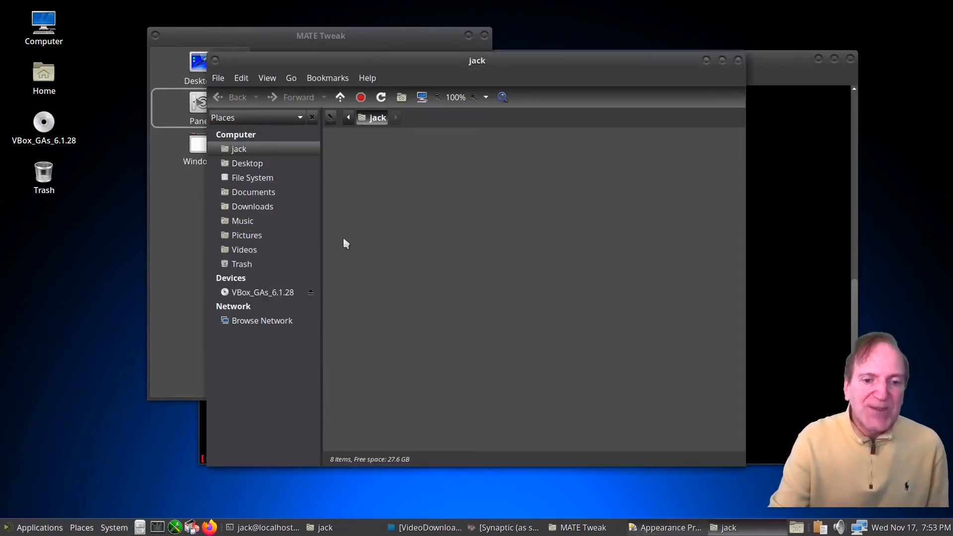
left_click_drag(460, 59, 342, 59)
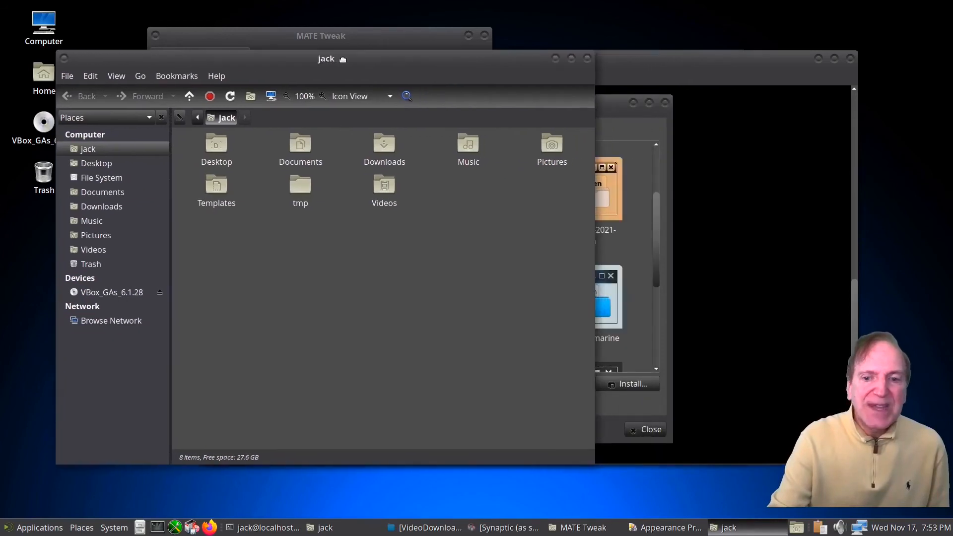
left_click(607, 110)
left_click_drag(497, 101, 674, 63)
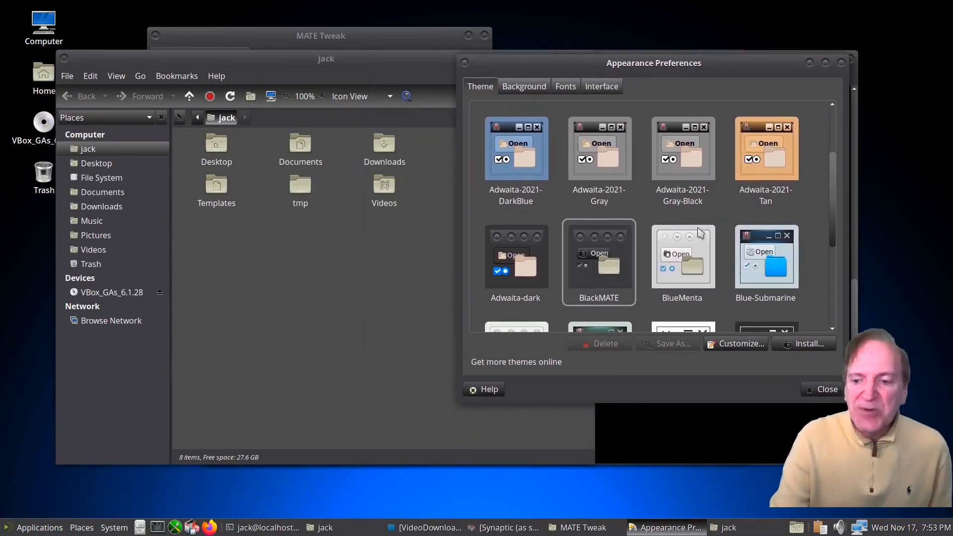
- Preview the Blue-Submarine theme, and apply the Adwaita-dark theme
left_click(759, 258)
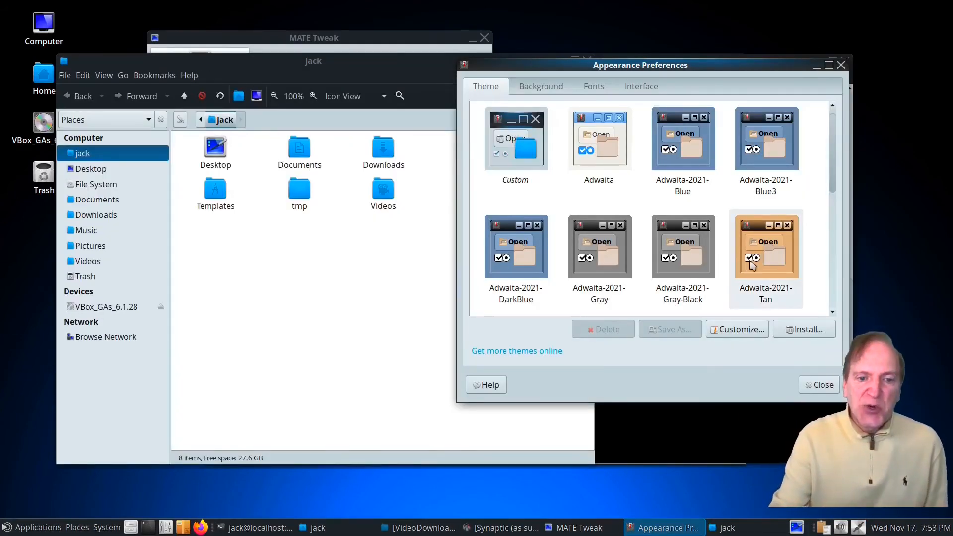
left_click_drag(832, 186, 836, 252)
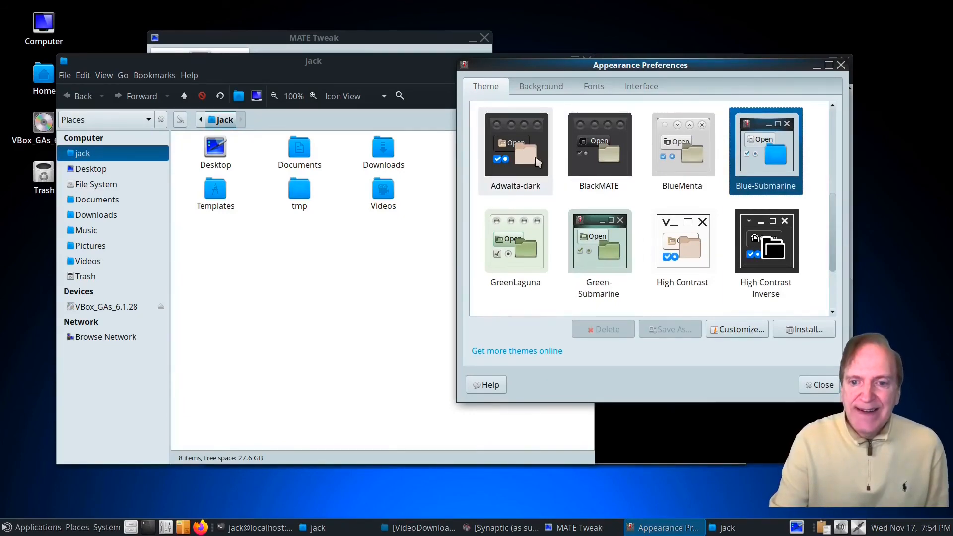
left_click(530, 158)
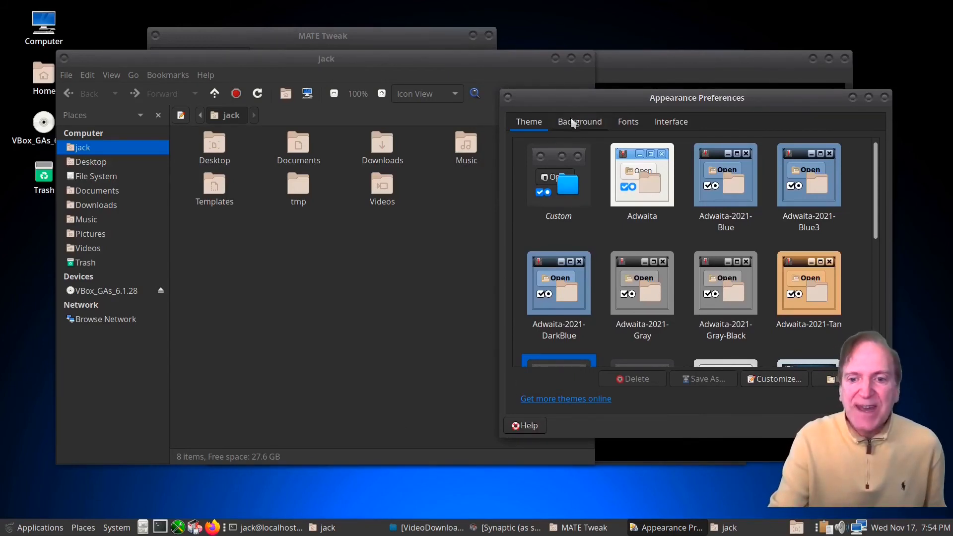
- Look over the Interface, Fonts and Background settings in Appearance Preferences
left_click(656, 122)
left_click(634, 122)
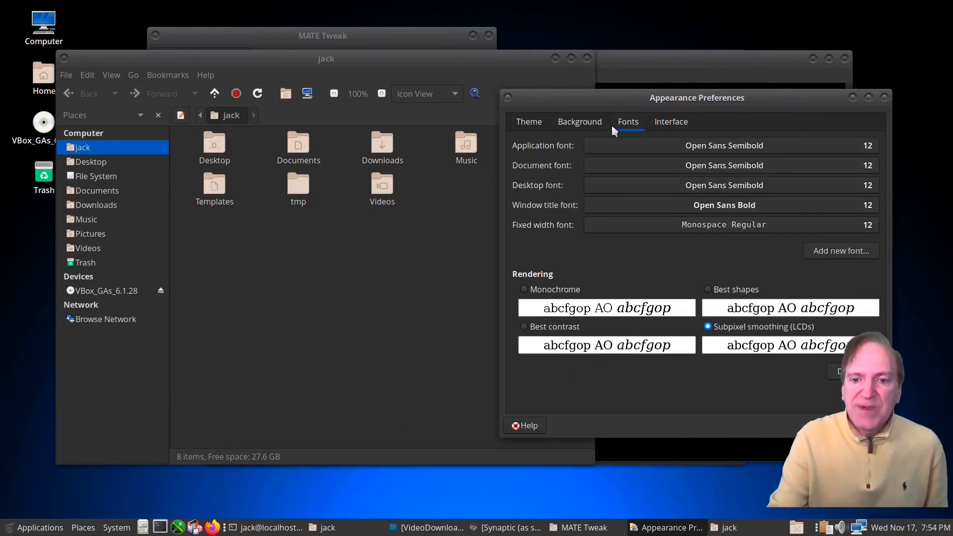
left_click(579, 127)
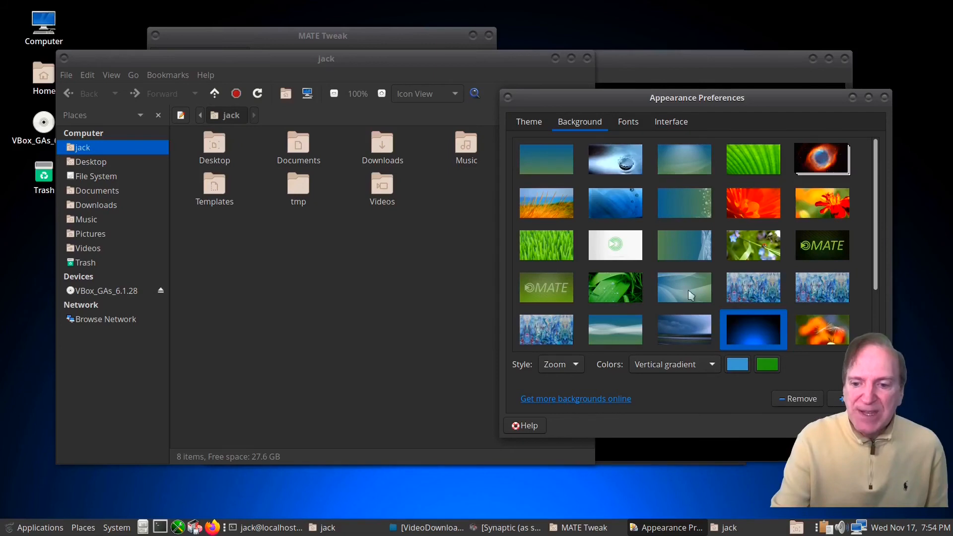
- Try the stormy road, green aurora and blue abstract wallpapers, and set the water-drop image as the desktop background
left_click(693, 332)
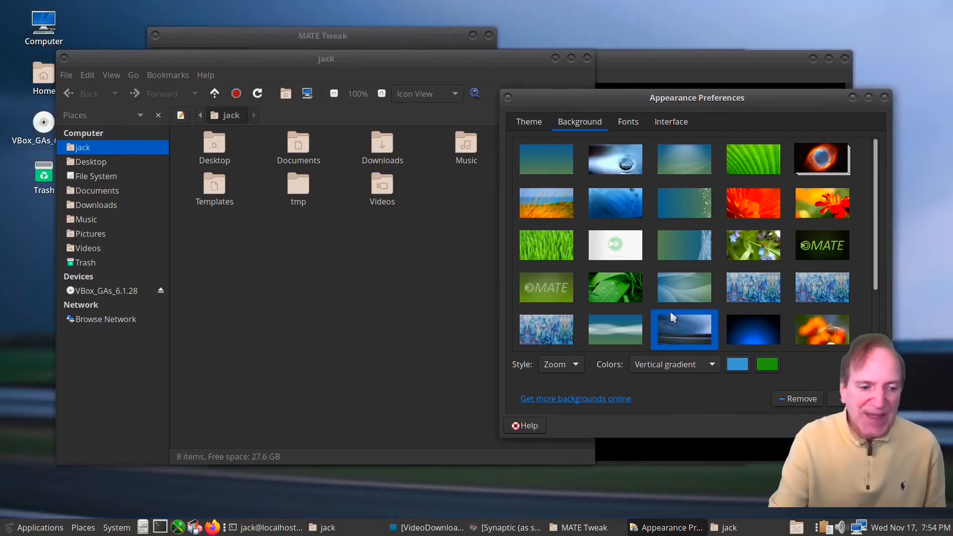
scroll(695, 279, "down", 1)
left_click(686, 325)
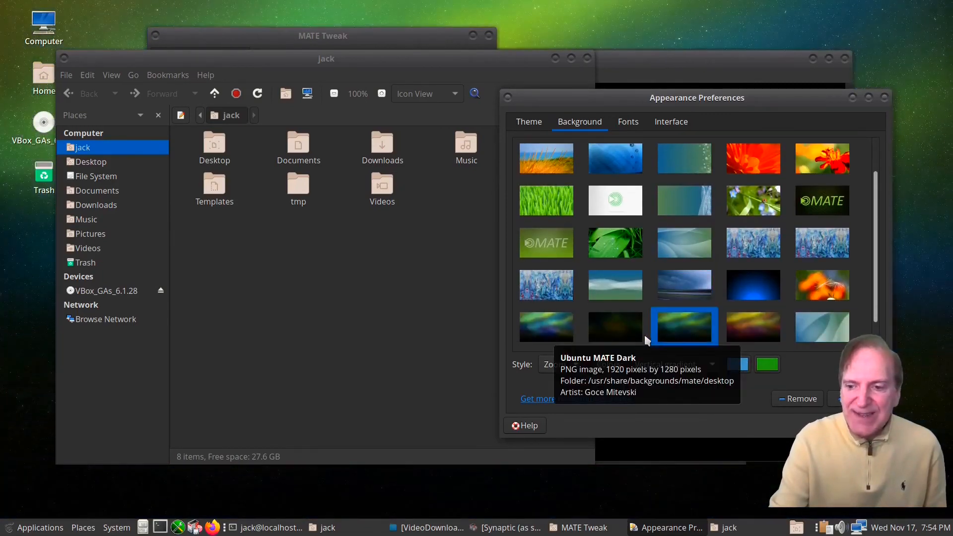
left_click_drag(876, 255, 873, 176)
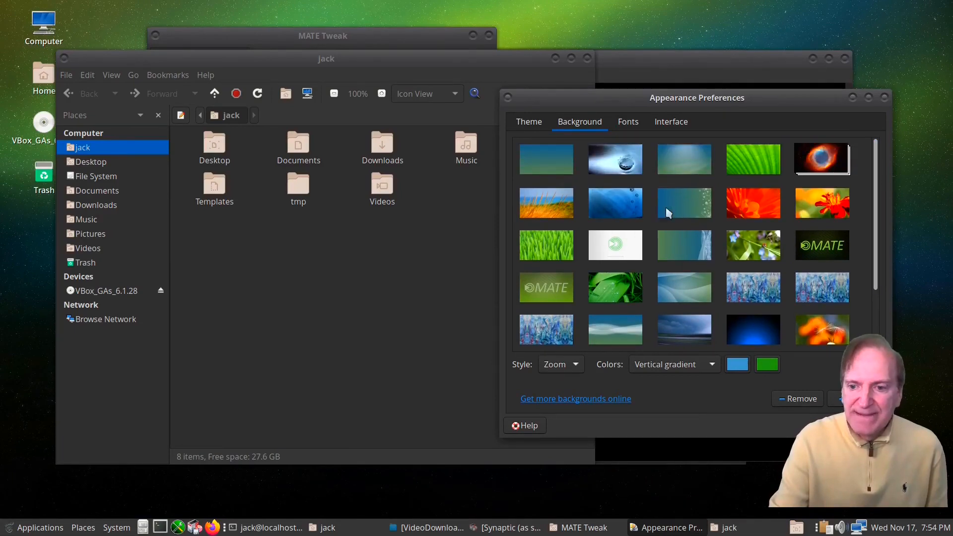
left_click(605, 169)
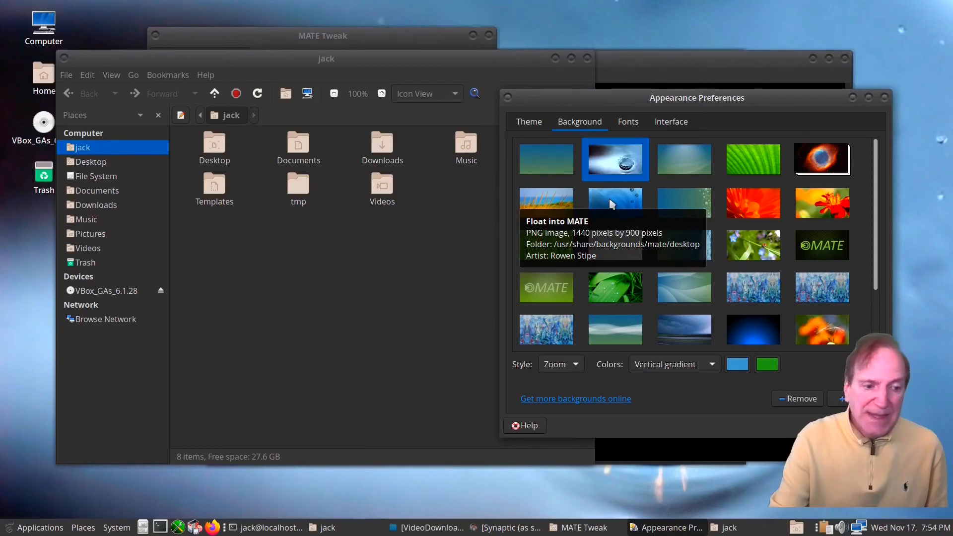
left_click(553, 337)
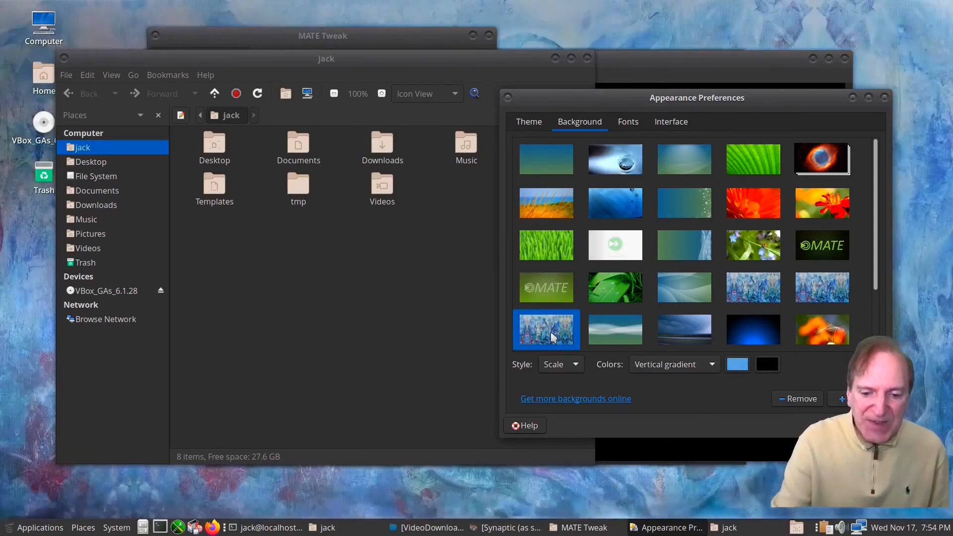
left_click(601, 165)
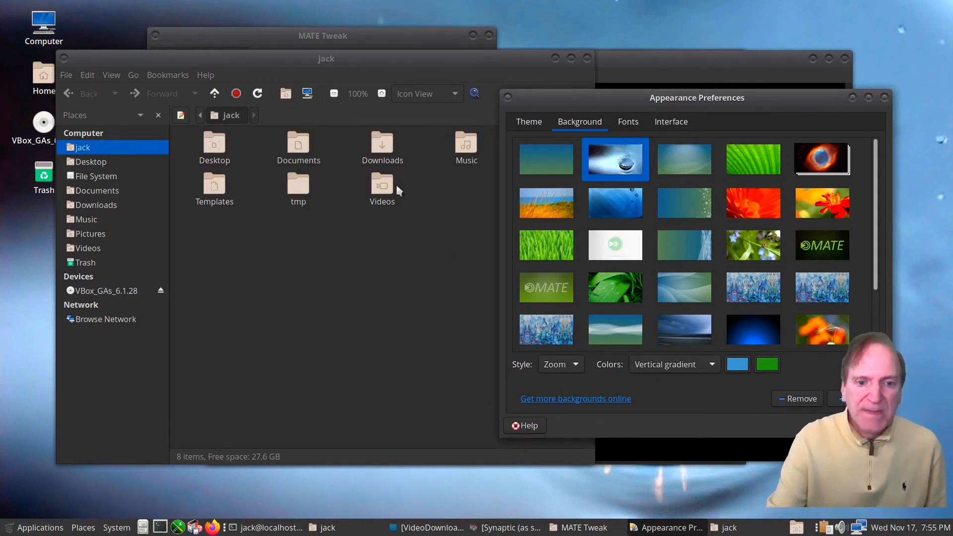
- Customize the theme's icons, trying MATE-Faenza, MATE-Faenza-Dark, Menta and MATE, and apply the MATE-Faenza-Gray icon set
left_click(529, 122)
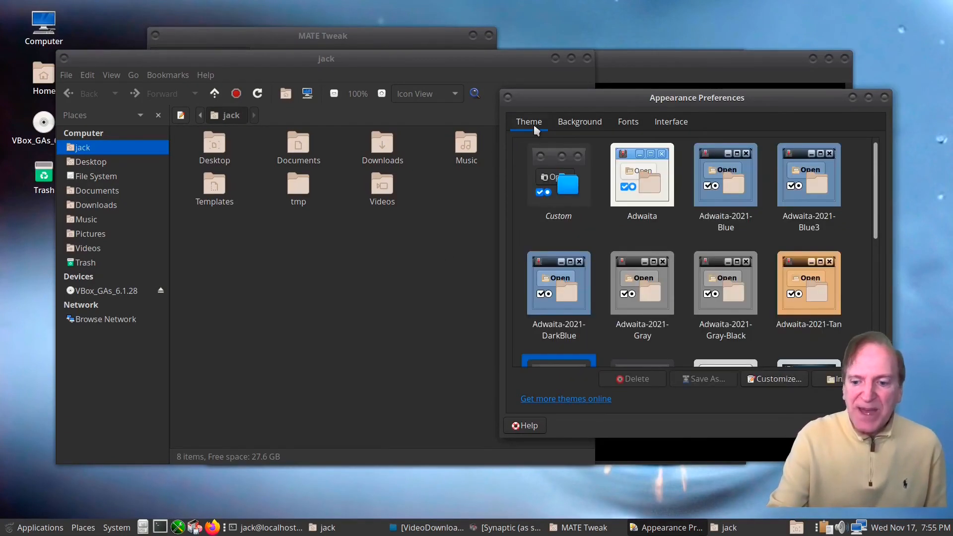
left_click(776, 379)
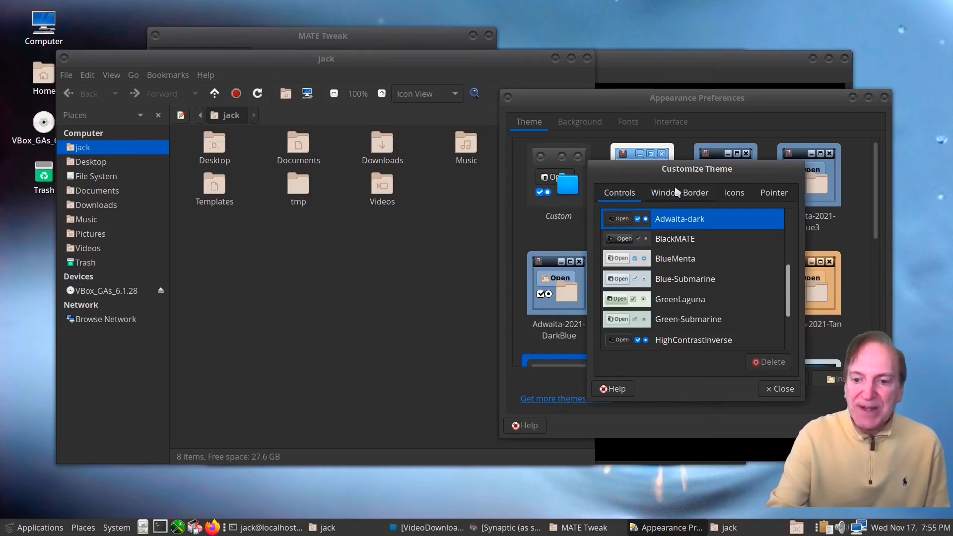
left_click(733, 194)
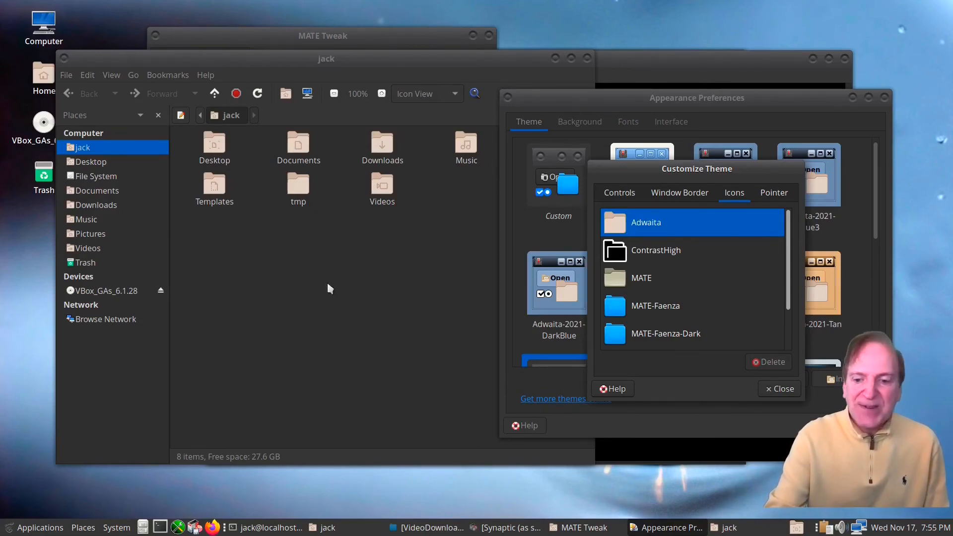
left_click(640, 309)
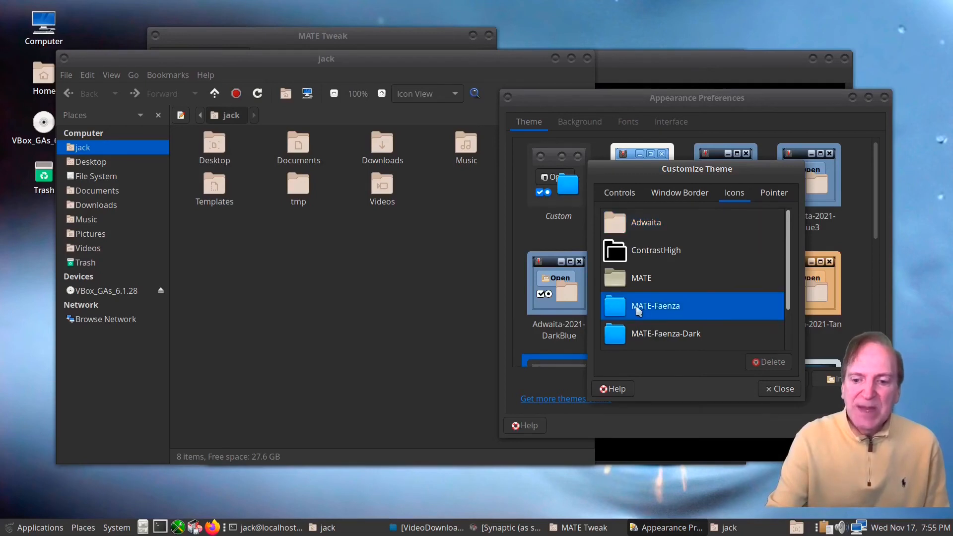
left_click(657, 336)
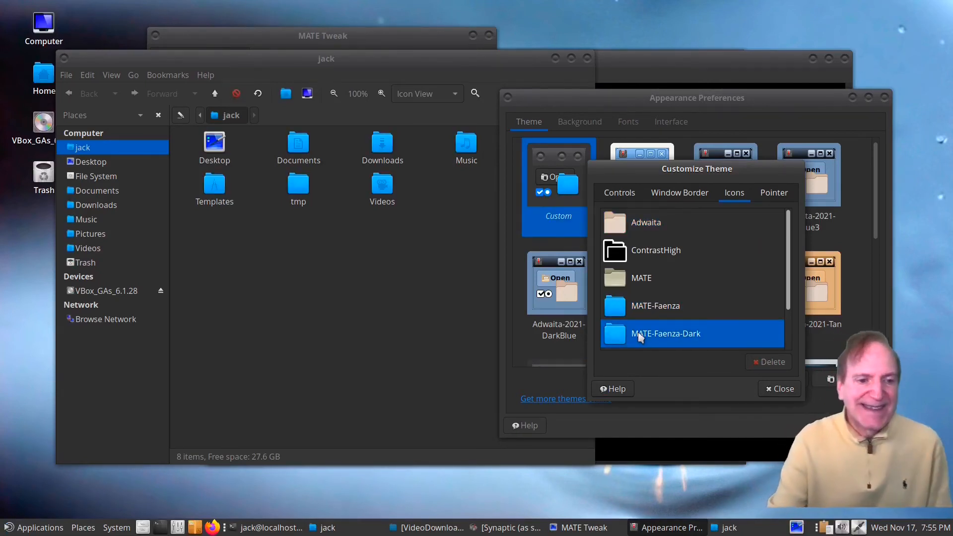
scroll(788, 286, "down", 2)
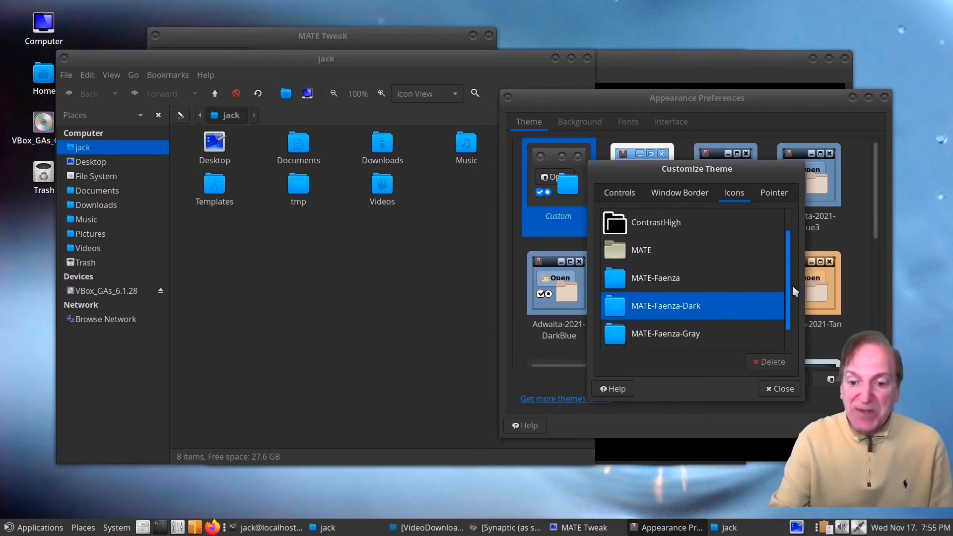
left_click(617, 341)
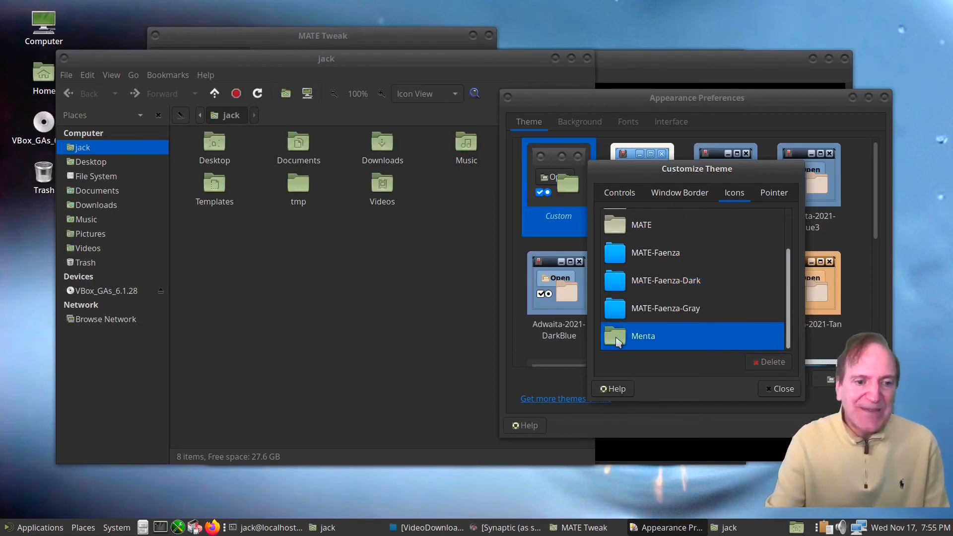
left_click(618, 227)
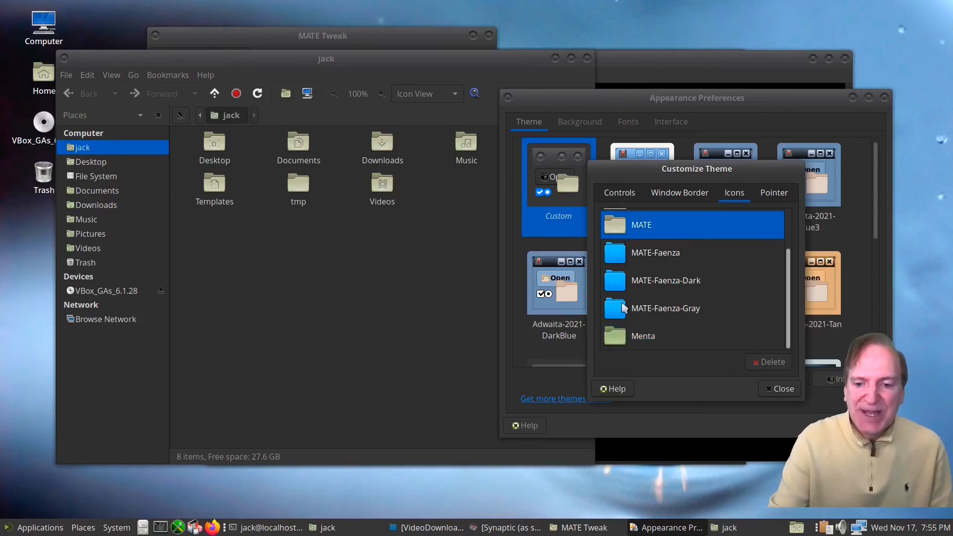
left_click(620, 310)
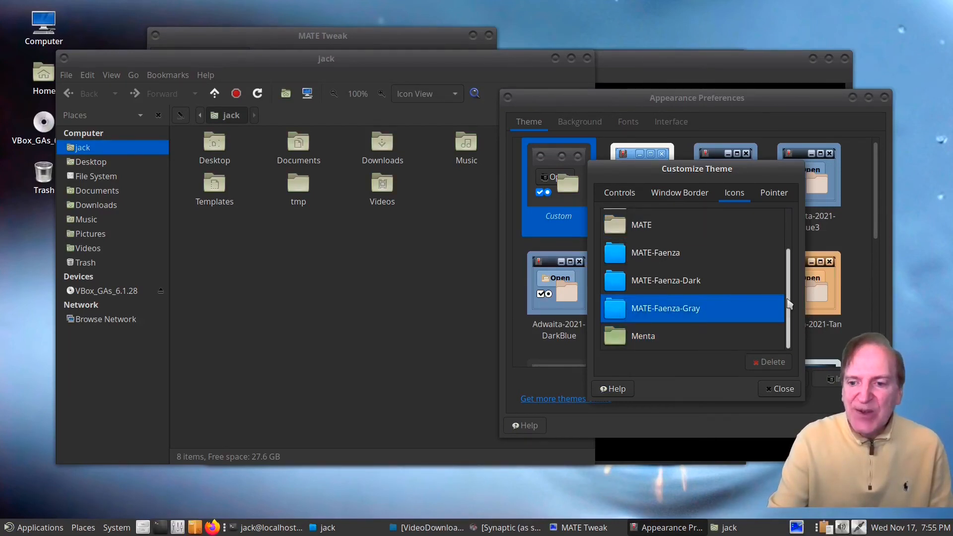
scroll(787, 278, "up", 2)
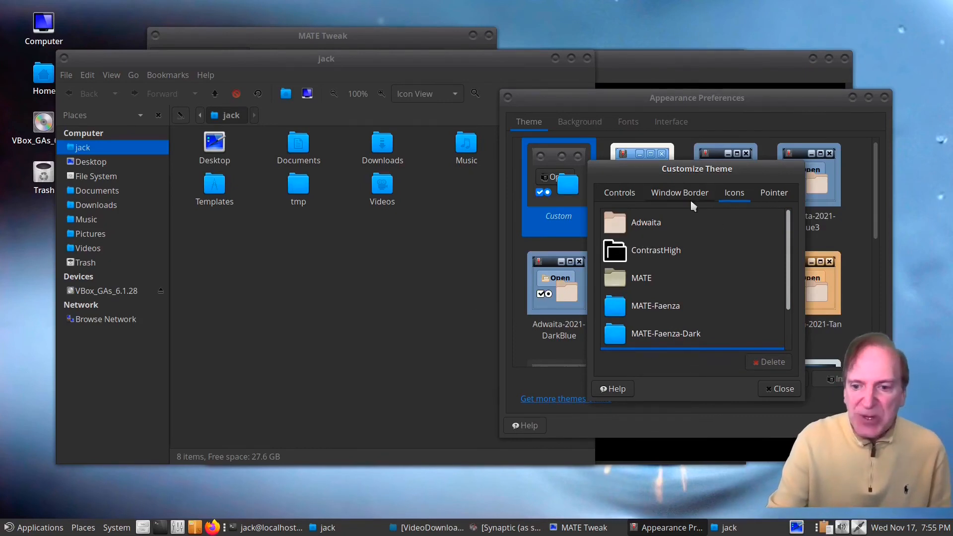
- Preview PolarCursorTheme, set the theme's pointer to MATE with a larger size, and close the theme customization
left_click(772, 193)
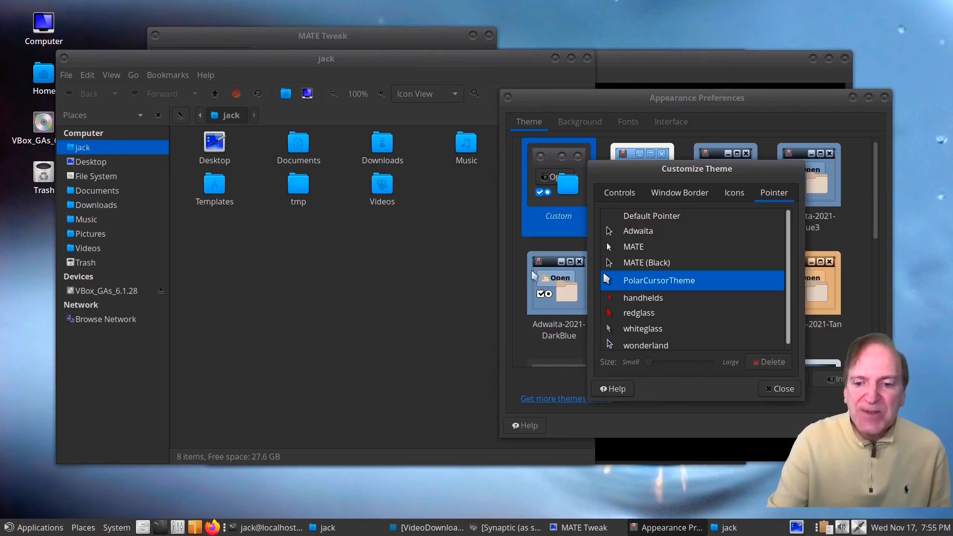
left_click(627, 247)
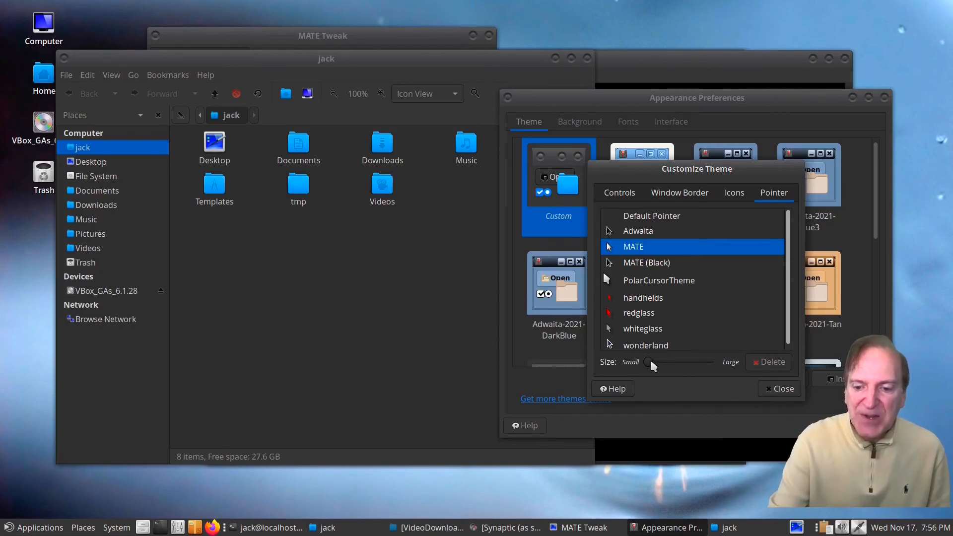
left_click(606, 281)
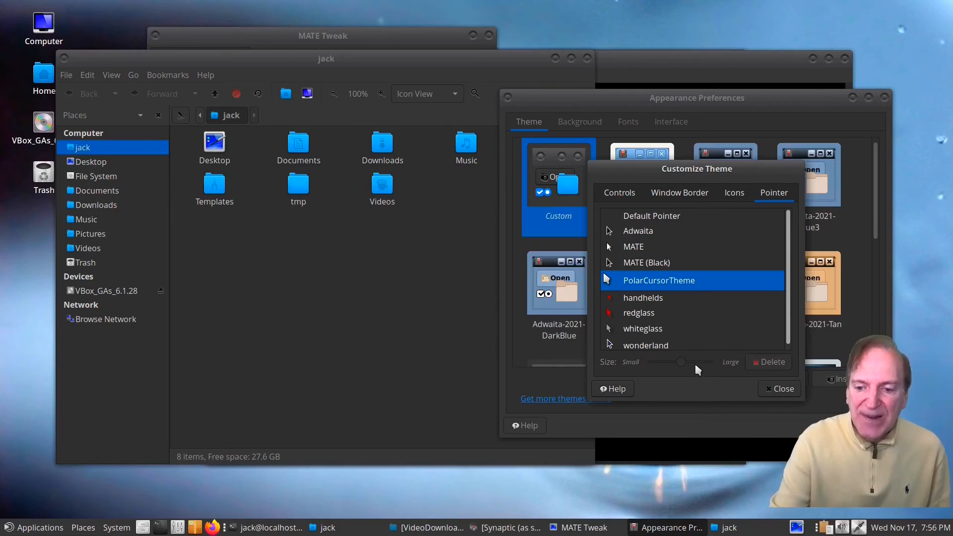
left_click(630, 247)
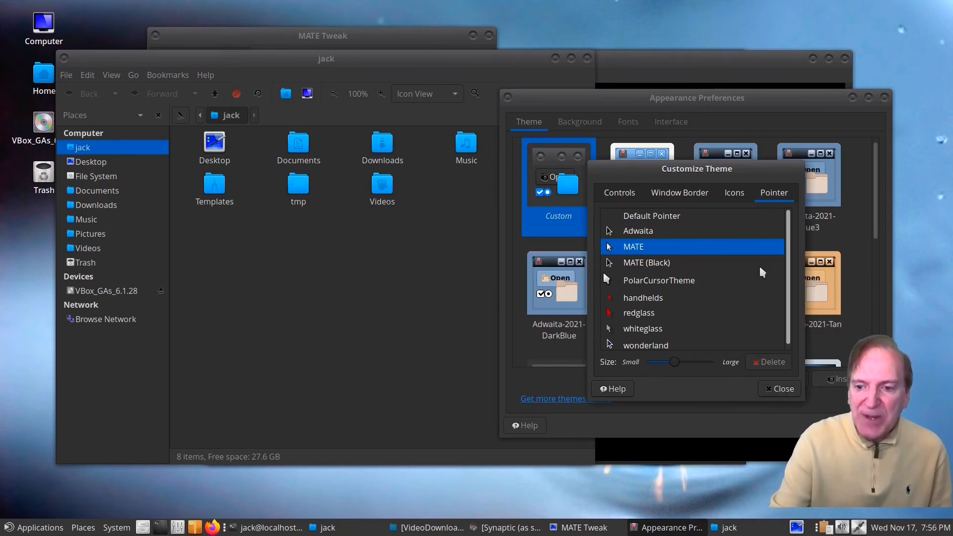
left_click(741, 193)
left_click(619, 193)
scroll(692, 278, "down", 5)
left_click(778, 388)
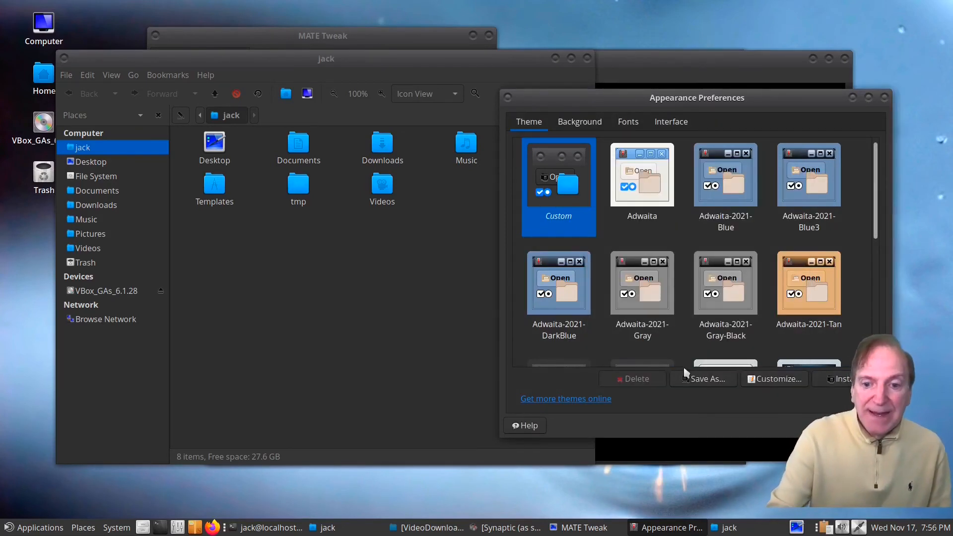
- Review the Background and Fonts settings, and enable Sort directories first for the file chooser in the Interface settings
left_click(580, 124)
left_click(626, 122)
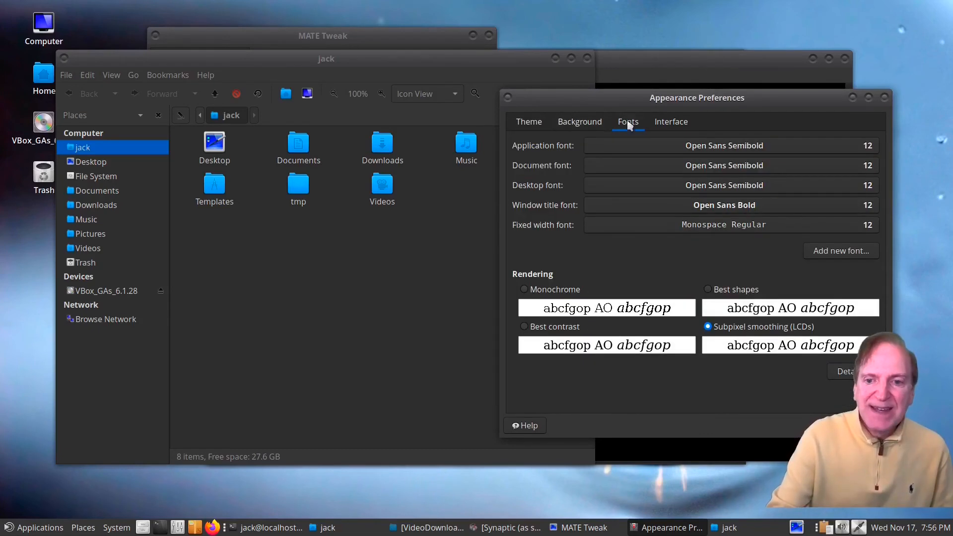
left_click(670, 122)
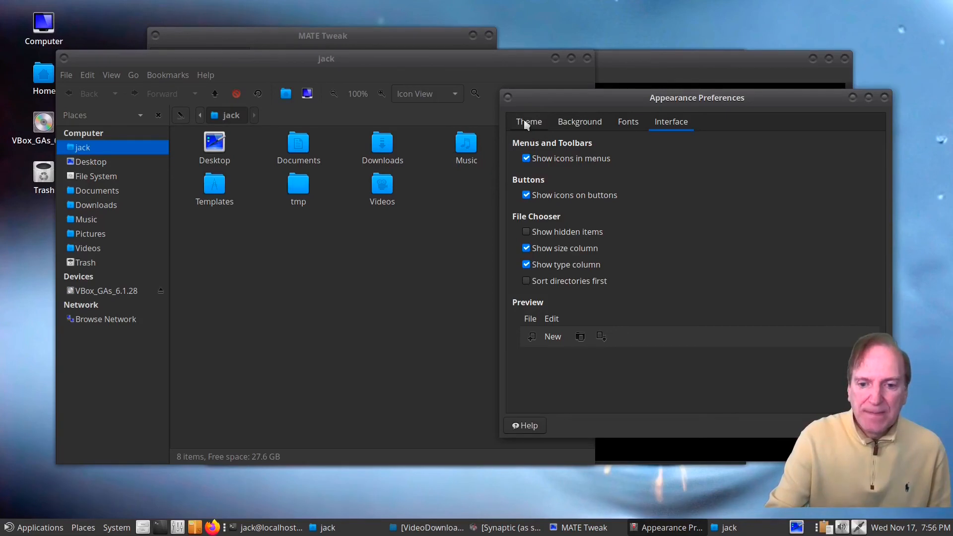
left_click(525, 281)
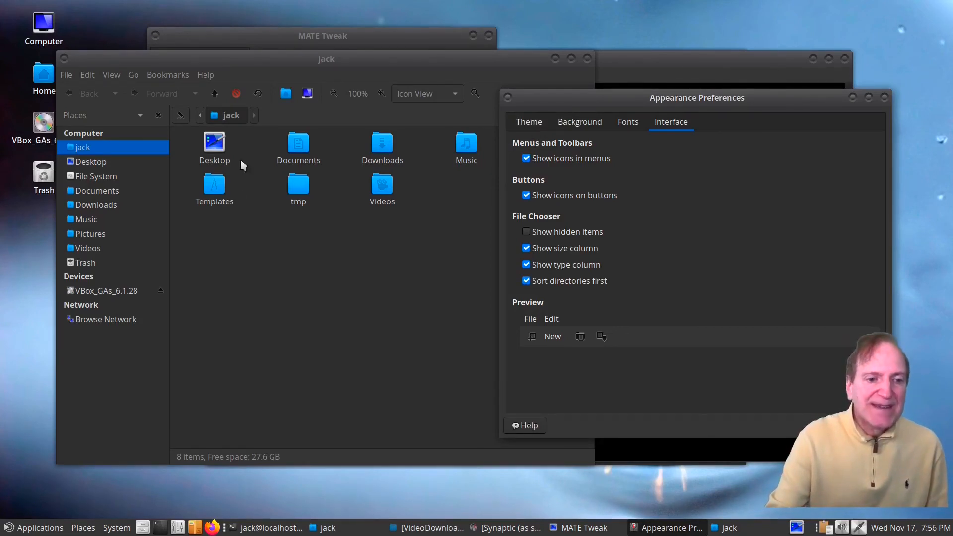
left_click(326, 64)
left_click(759, 210)
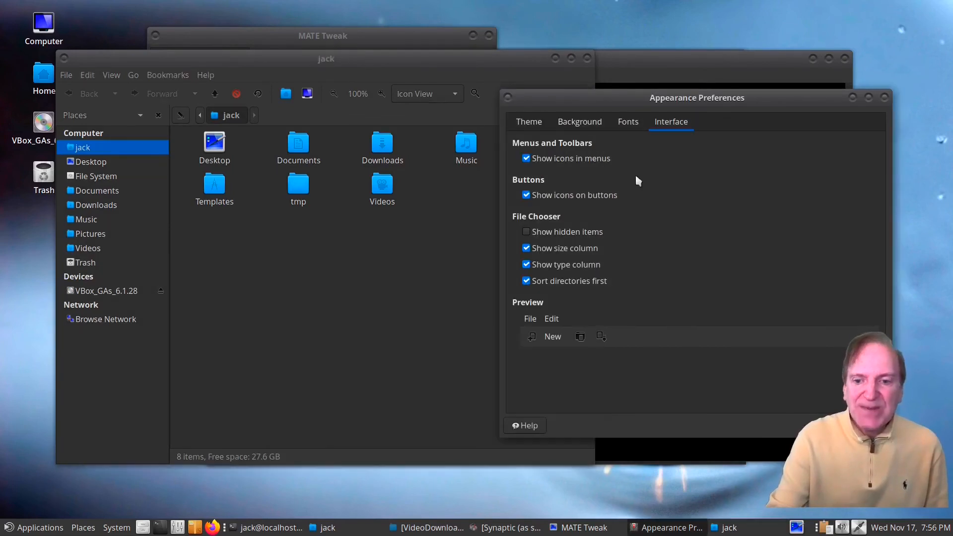
- Set the custom theme's window border to Green-Submarine, compare active and inactive title bars, and close the customization
left_click(528, 124)
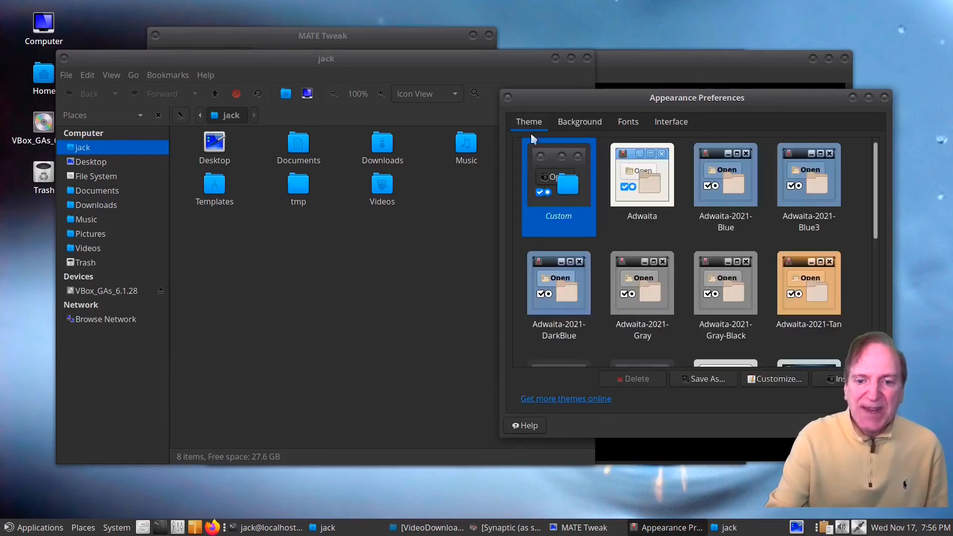
left_click(756, 378)
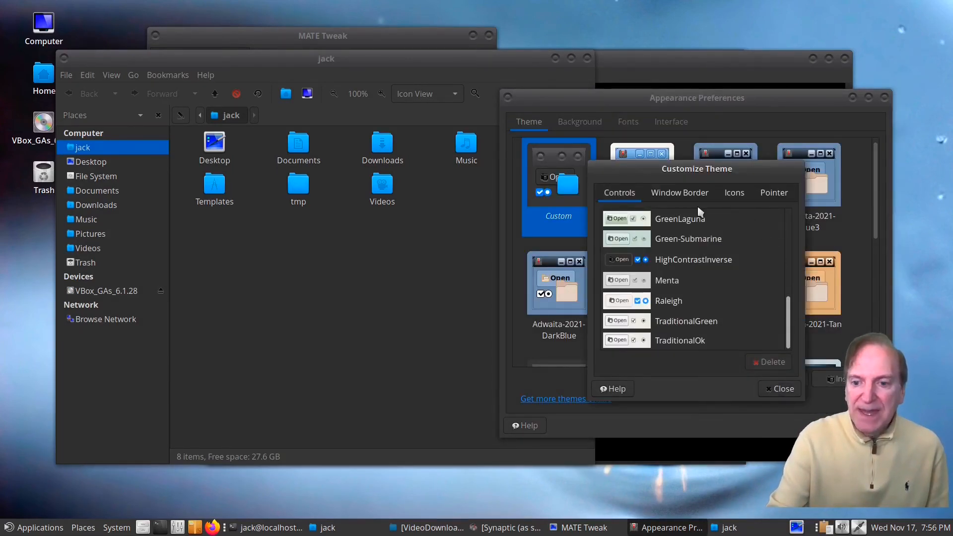
left_click(679, 193)
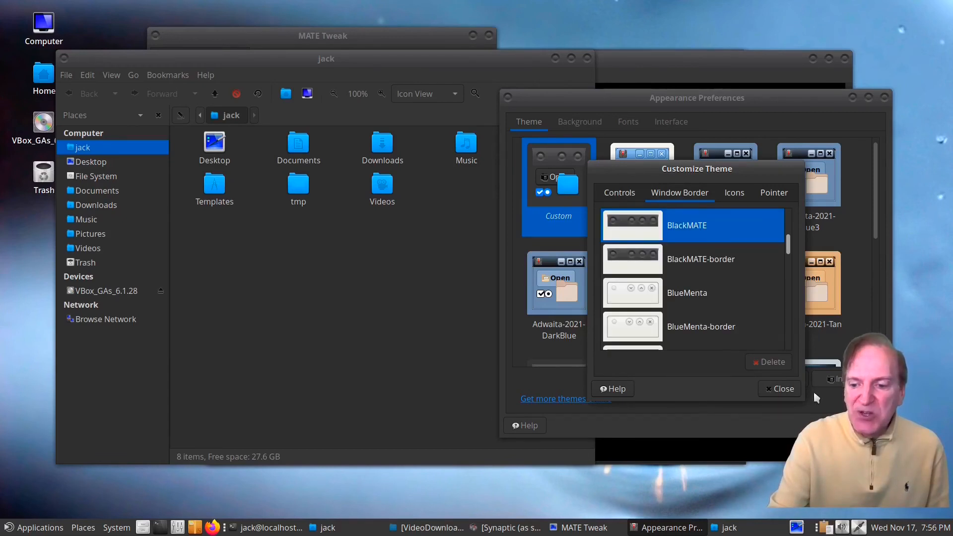
left_click_drag(783, 242, 799, 293)
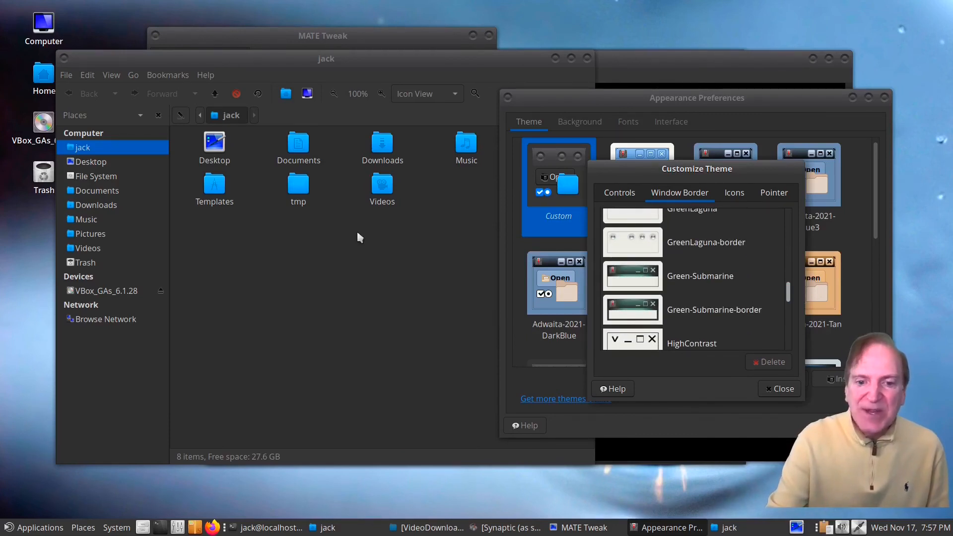
left_click(693, 277)
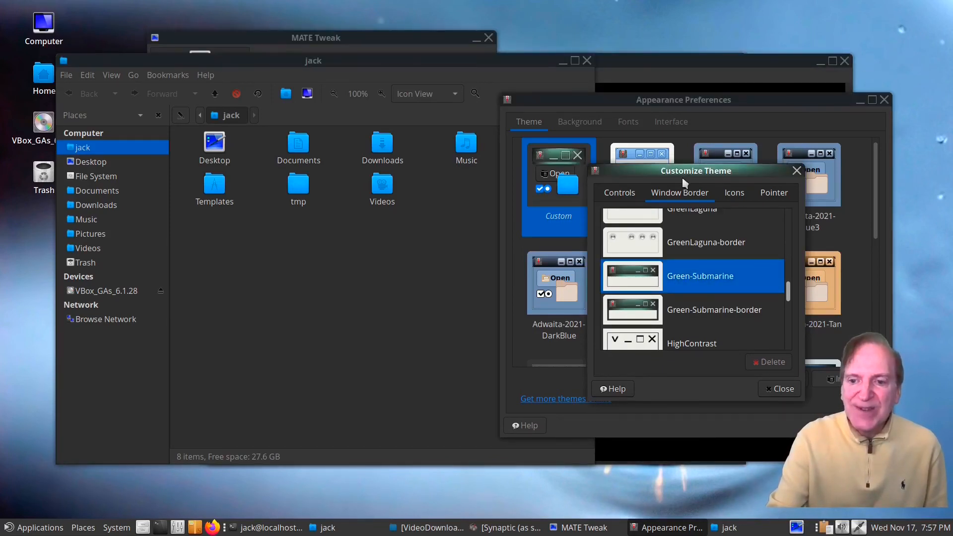
left_click(709, 101)
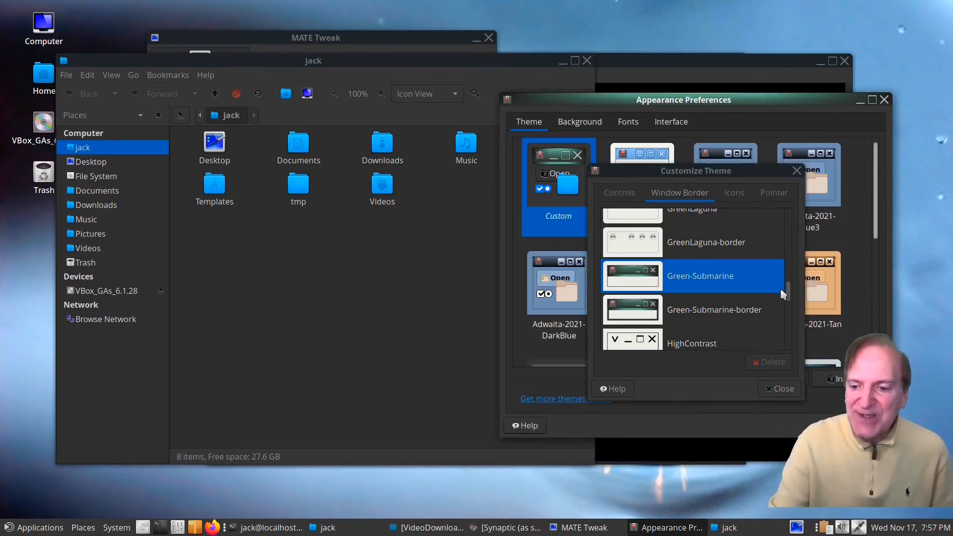
left_click_drag(786, 292, 793, 223)
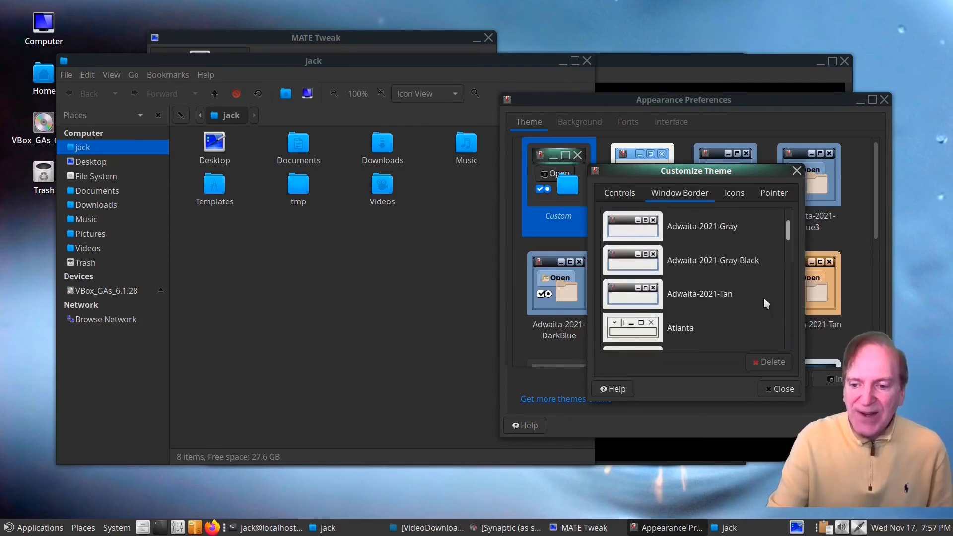
left_click(777, 388)
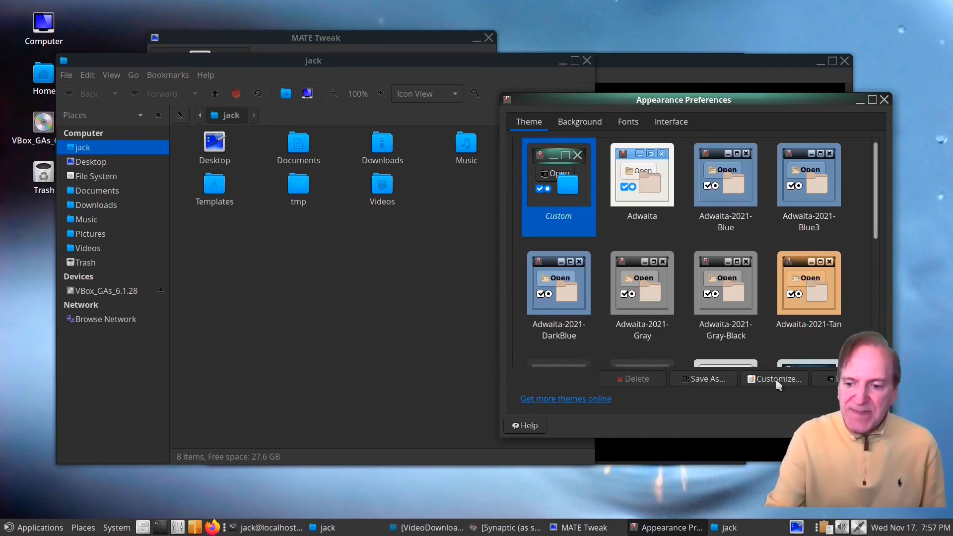
- Check the theme installation file chooser and cancel it, and close the home folder, Appearance Preferences and MATE Tweak windows
left_click(834, 379)
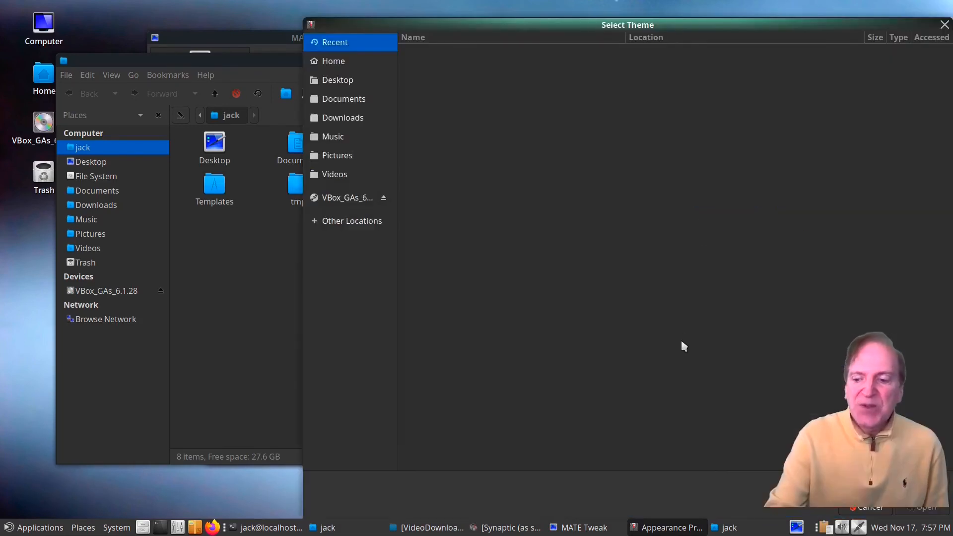
key("Escape")
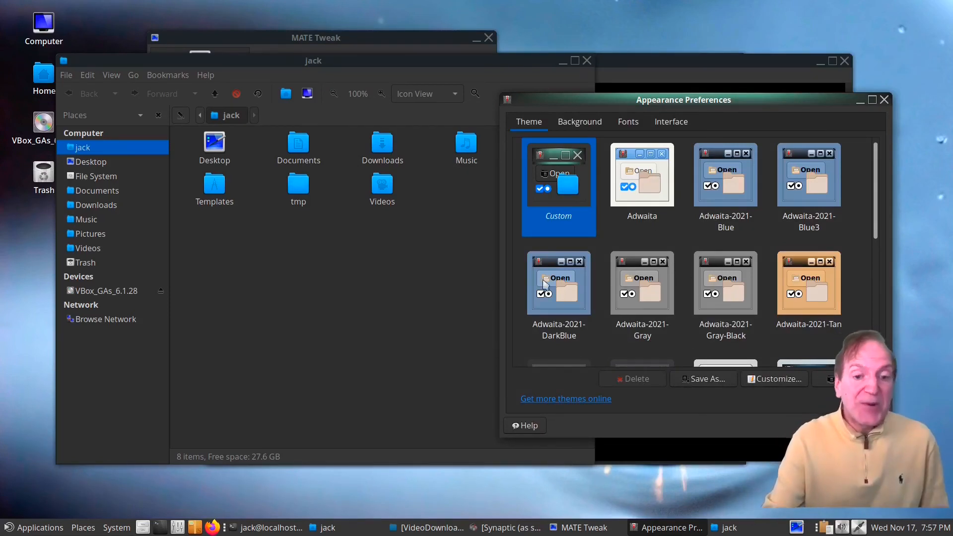
left_click(483, 276)
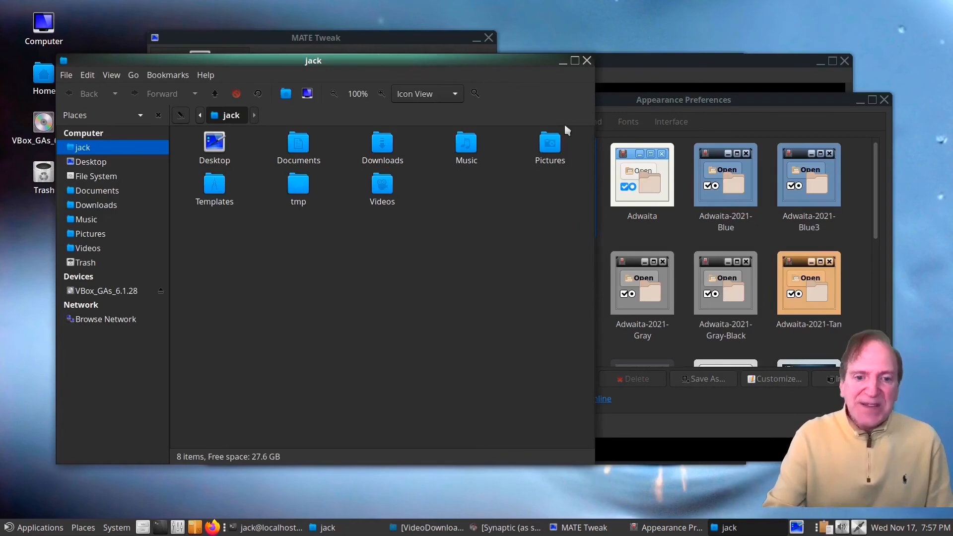
left_click(586, 61)
left_click(883, 100)
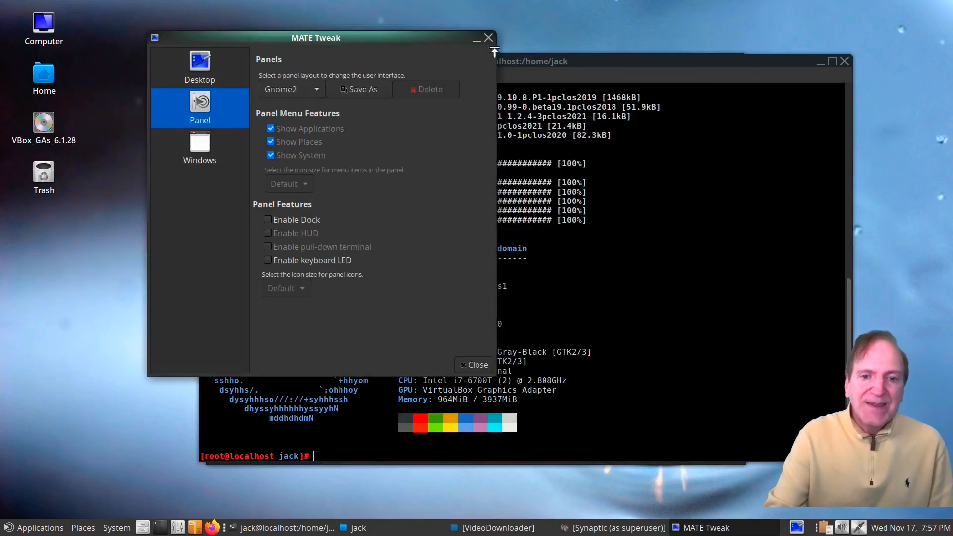
left_click(488, 38)
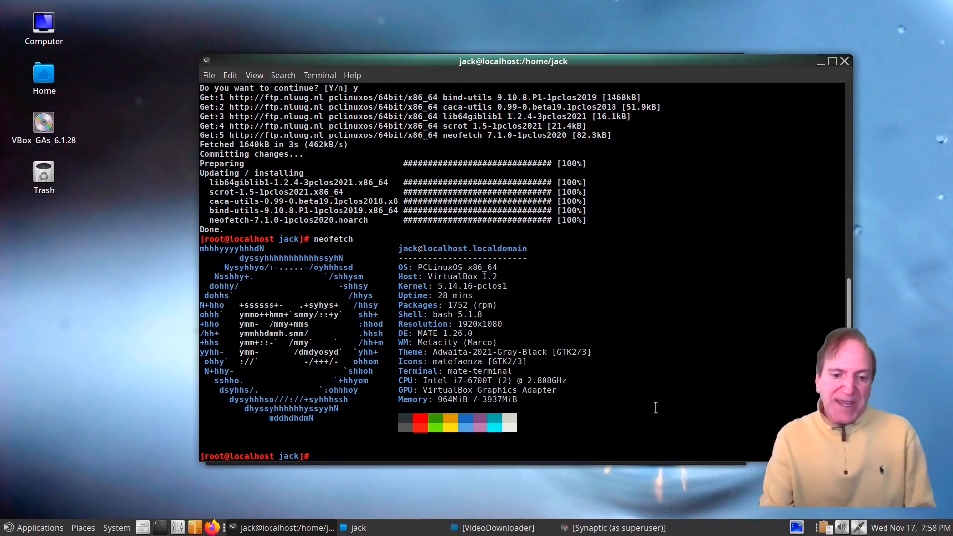
- Add the Weather Report applet to the panel and close the list of panel items
right_click(735, 530)
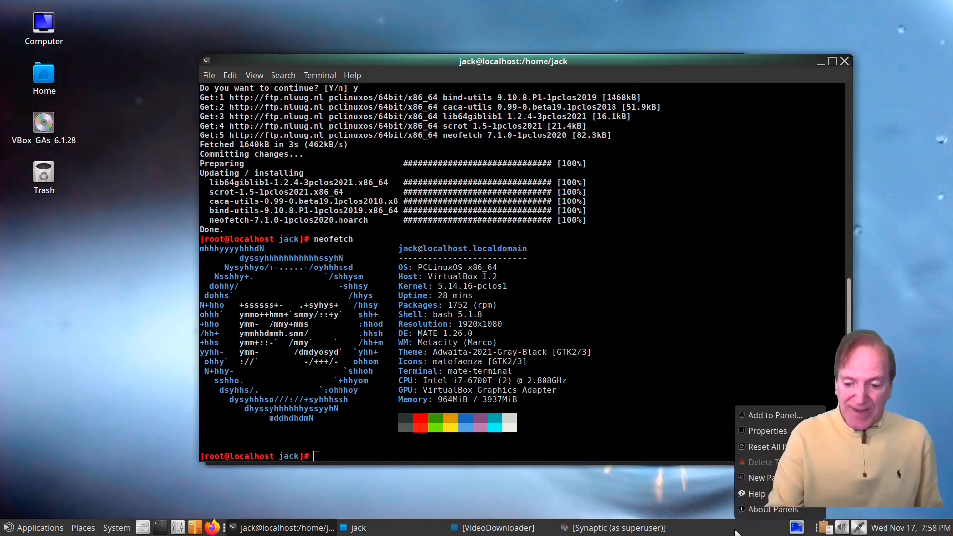
left_click(773, 416)
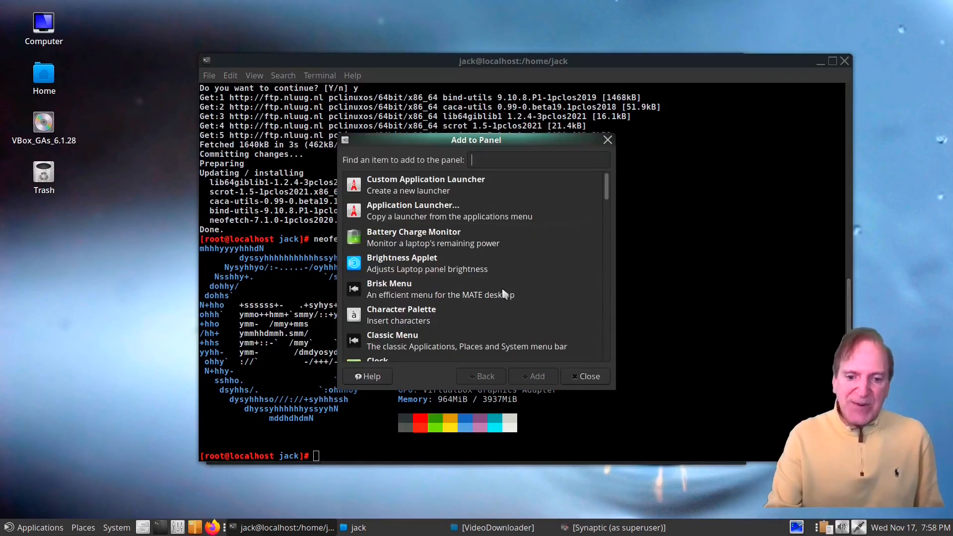
left_click_drag(606, 196, 613, 327)
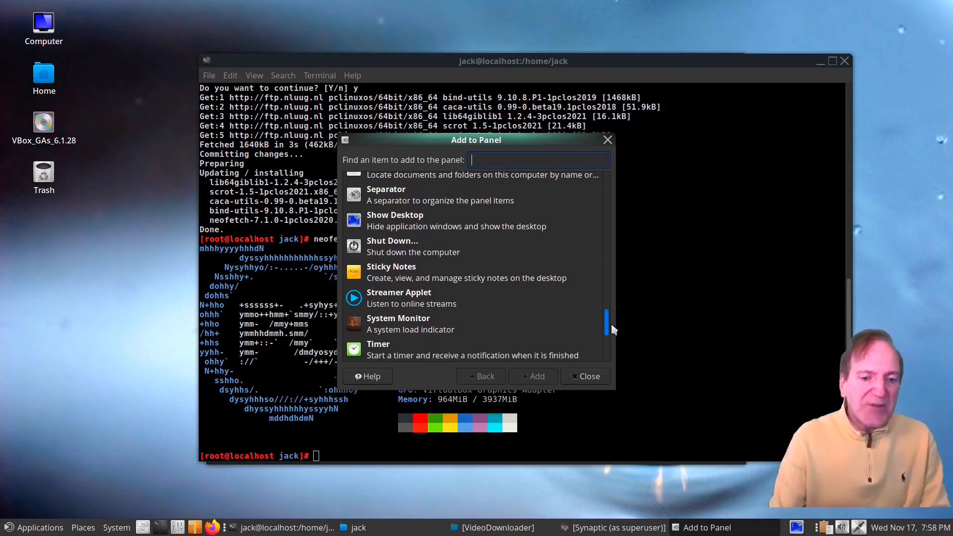
left_click_drag(611, 325, 615, 343)
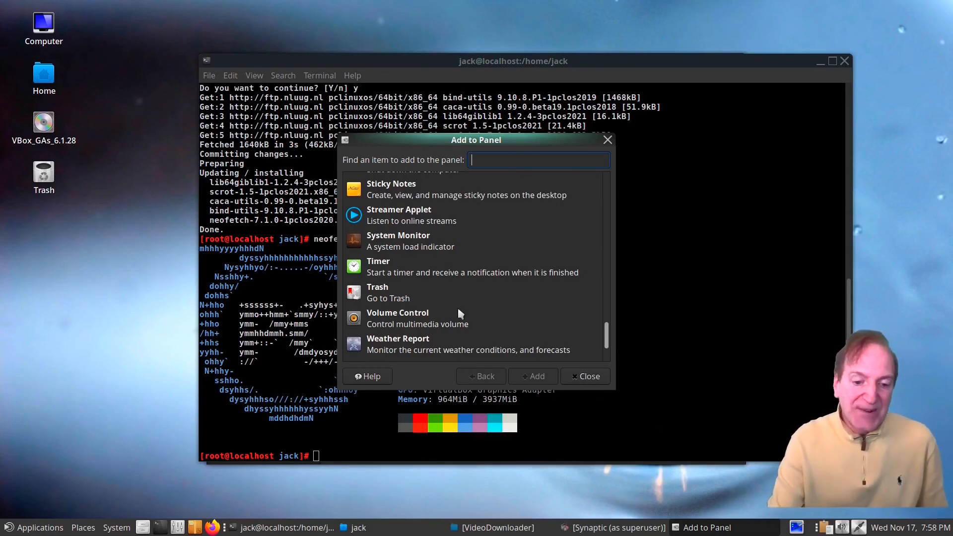
scroll(470, 307, "down", 3)
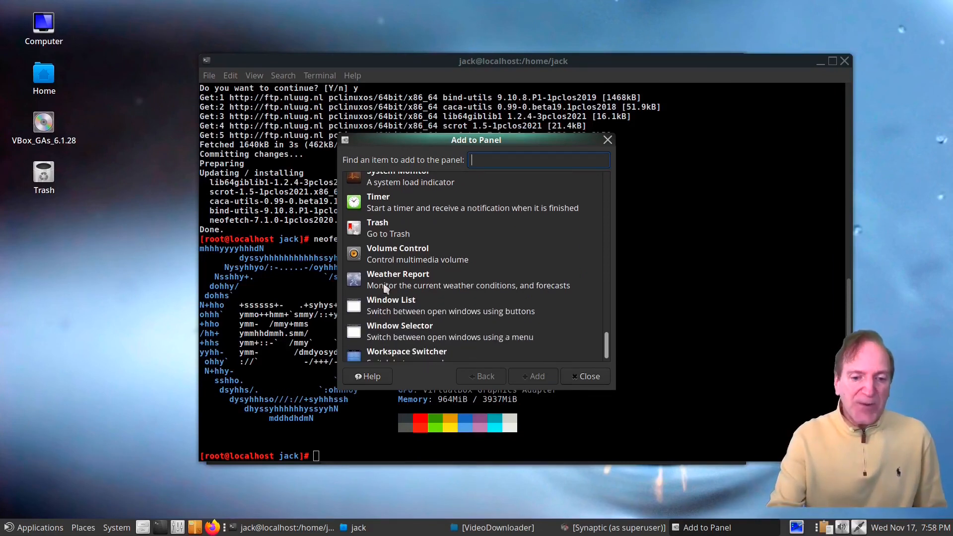
left_click(375, 284)
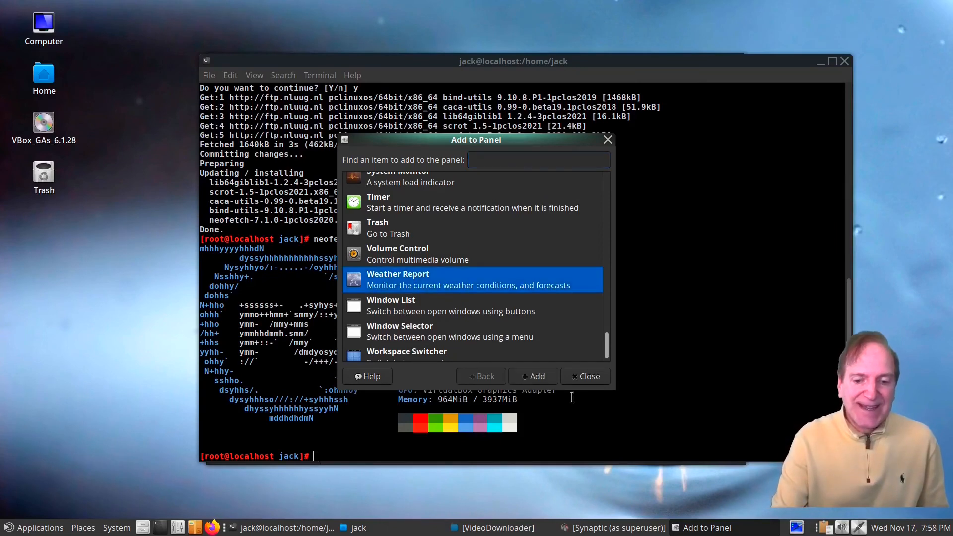
left_click(536, 378)
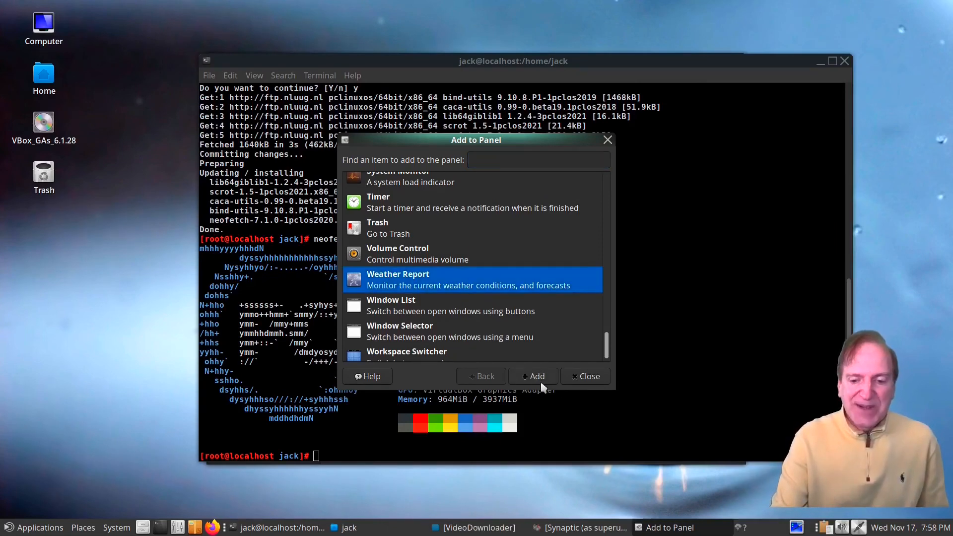
left_click(583, 377)
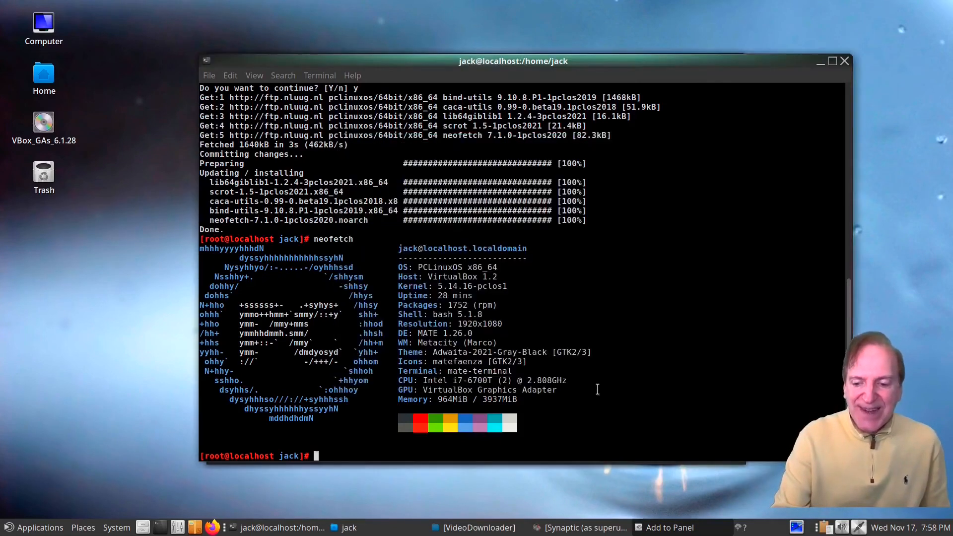
- Open the weather applet's preferences and set the wind speed unit to mph
right_click(739, 530)
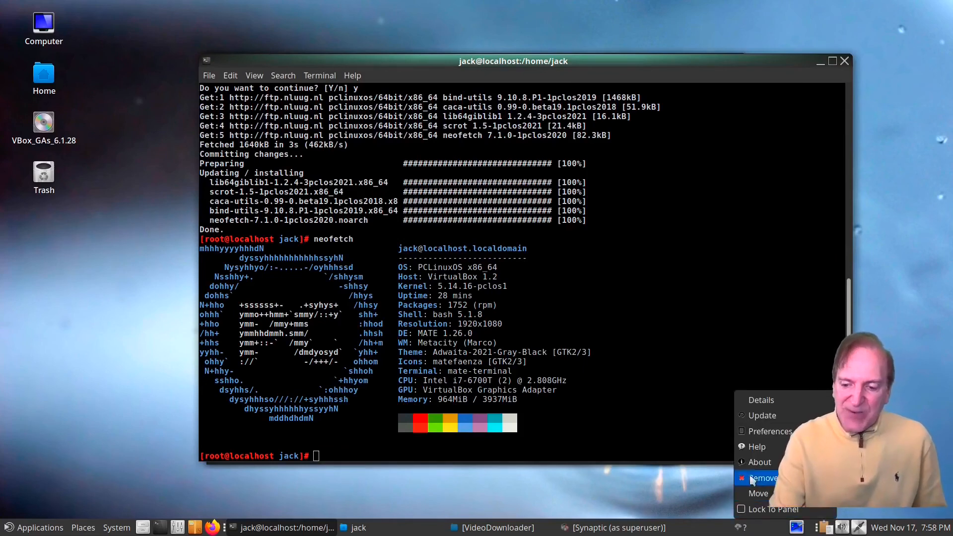
left_click(753, 433)
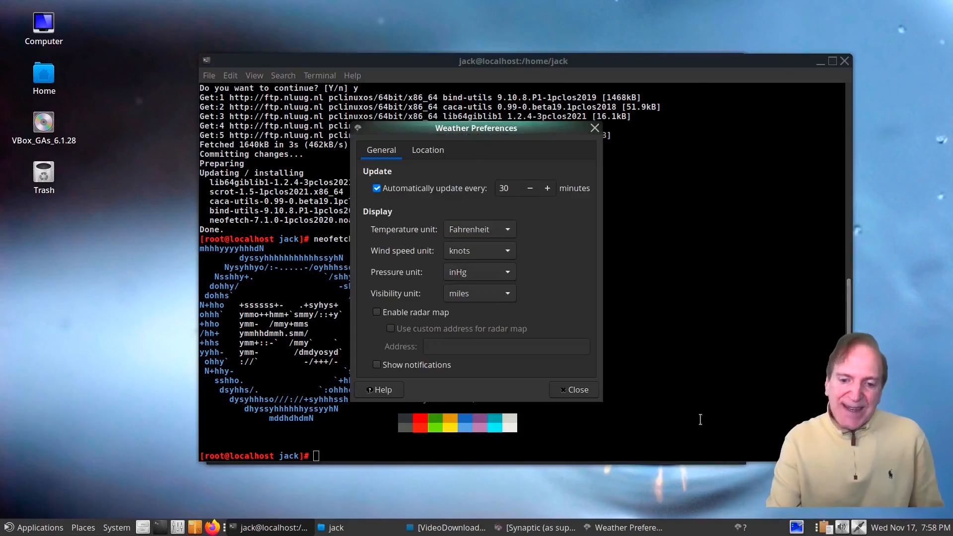
left_click(506, 252)
left_click(477, 234)
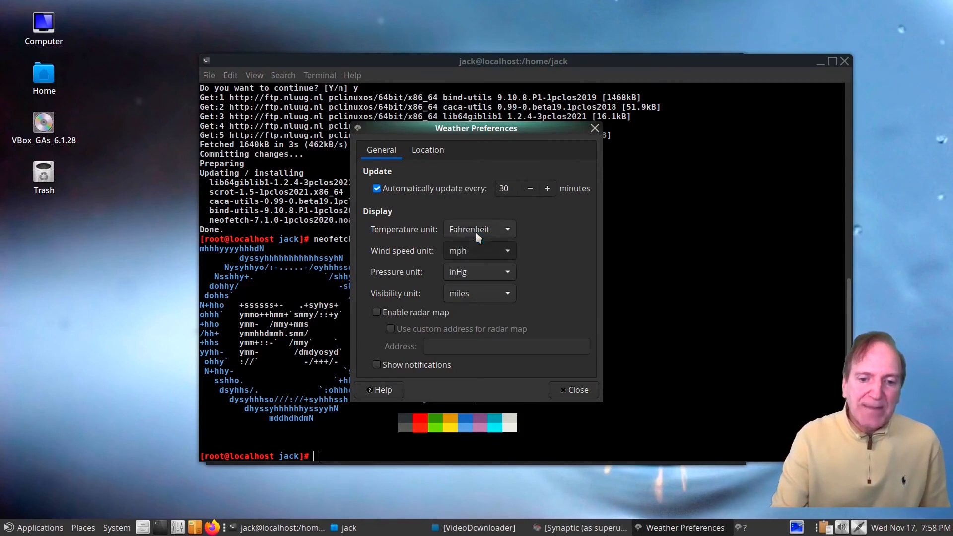
- Try to find the weather location by searching for naples with Florida variants, and for tampa
left_click(431, 151)
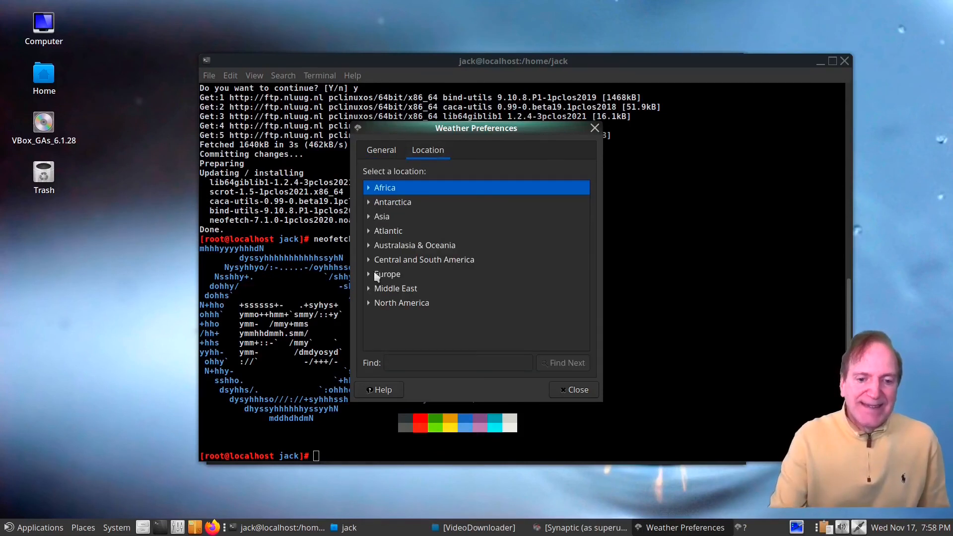
left_click(406, 364)
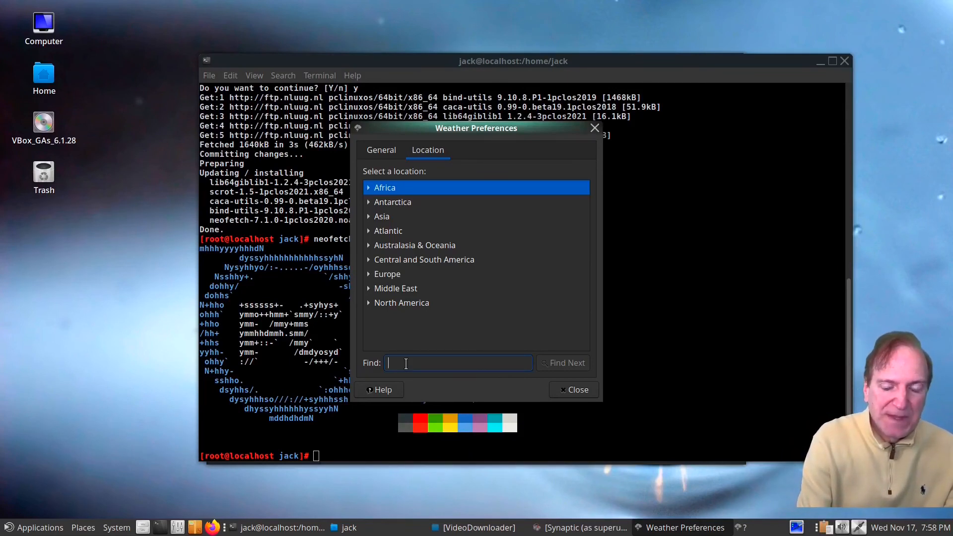
type("naples ")
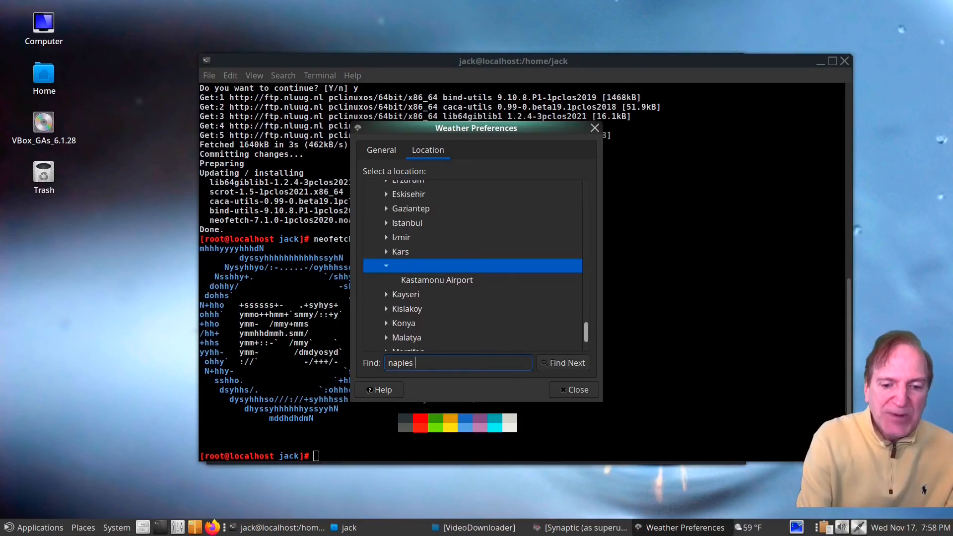
type("flor")
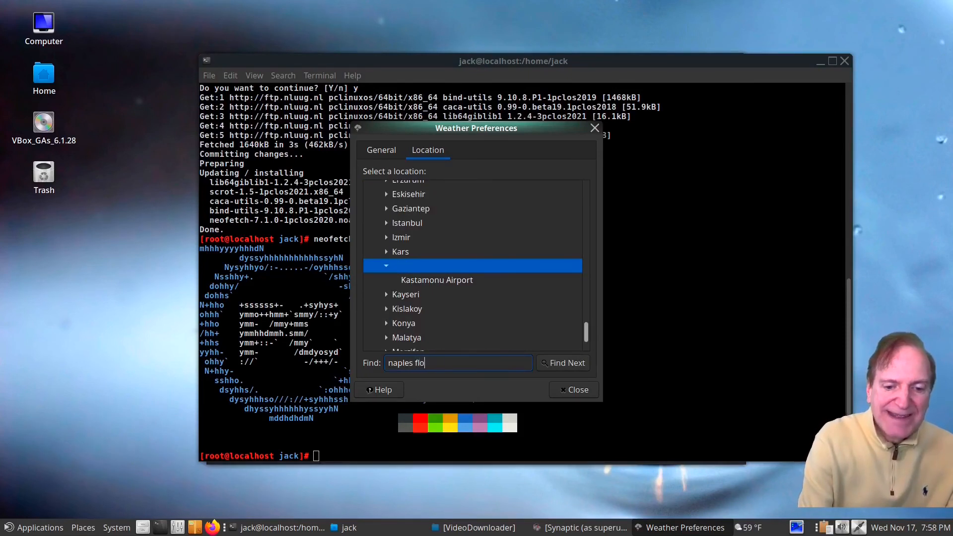
key("BackSpace")
key("BackSpace")
key("BackSpace")
key("BackSpace")
key("BackSpace")
type(", fl")
key("BackSpace")
key("BackSpace")
key("BackSpace")
key("BackSpace")
key("BackSpace")
key("BackSpace")
key("BackSpace")
key("BackSpace")
key("BackSpace")
key("BackSpace")
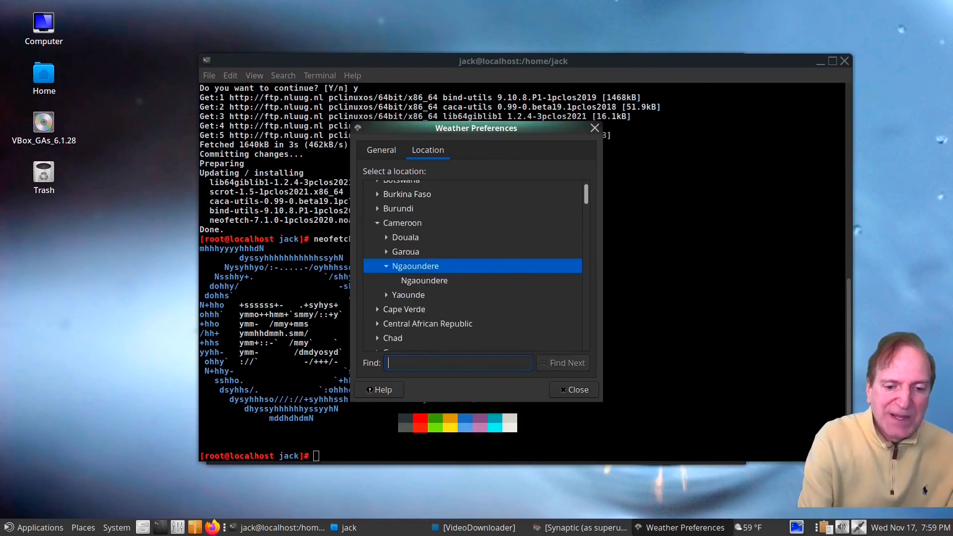
type("tampa")
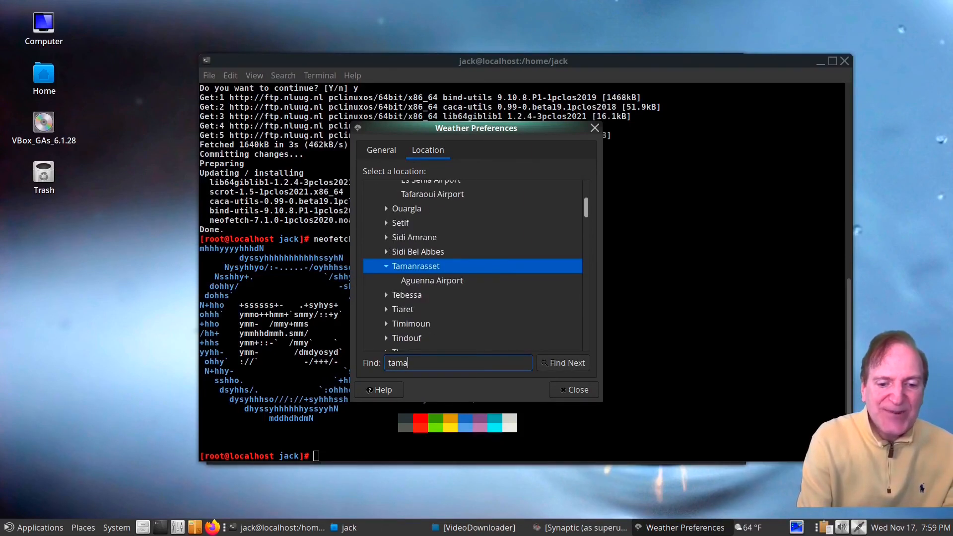
- Collapse the expanded Africa and Europe regions and expand United States under North America in the location list
left_click(369, 188)
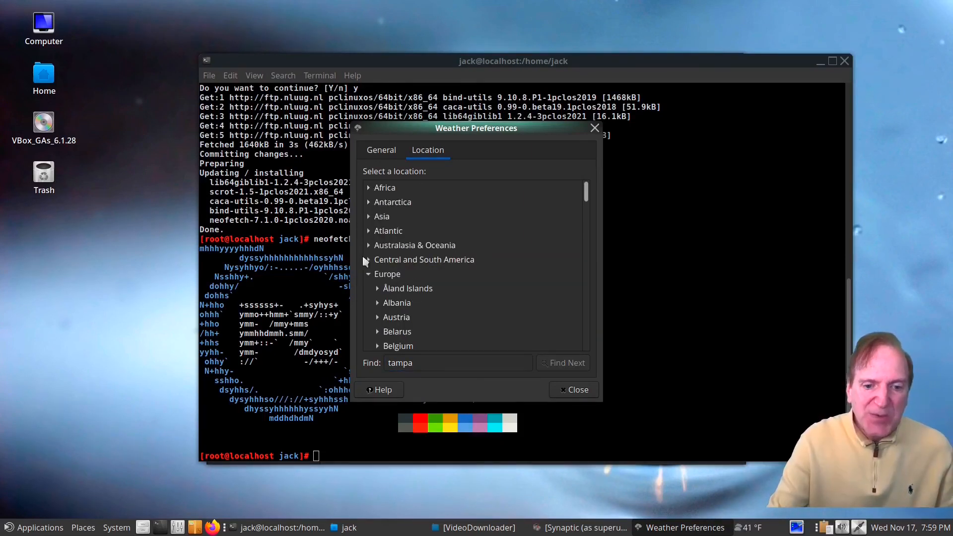
left_click(369, 275)
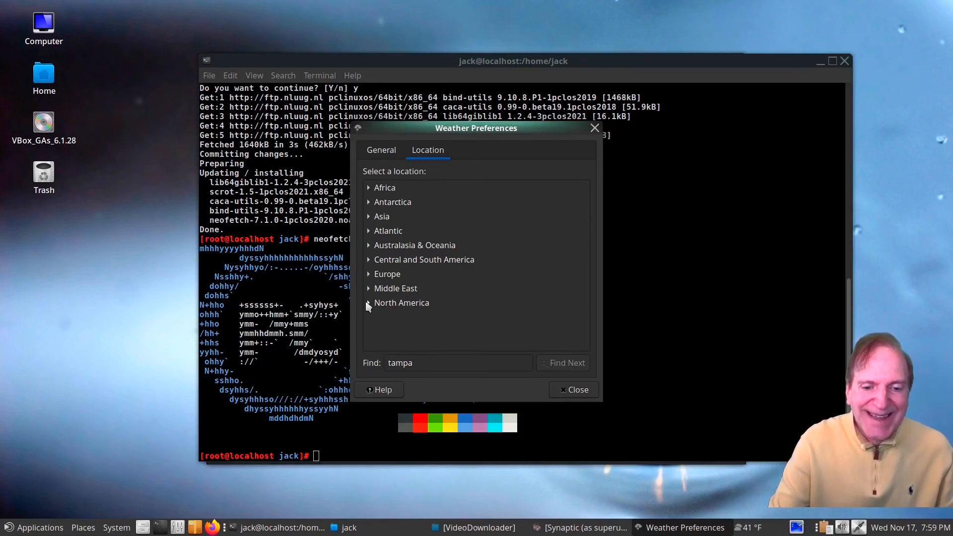
left_click(367, 303)
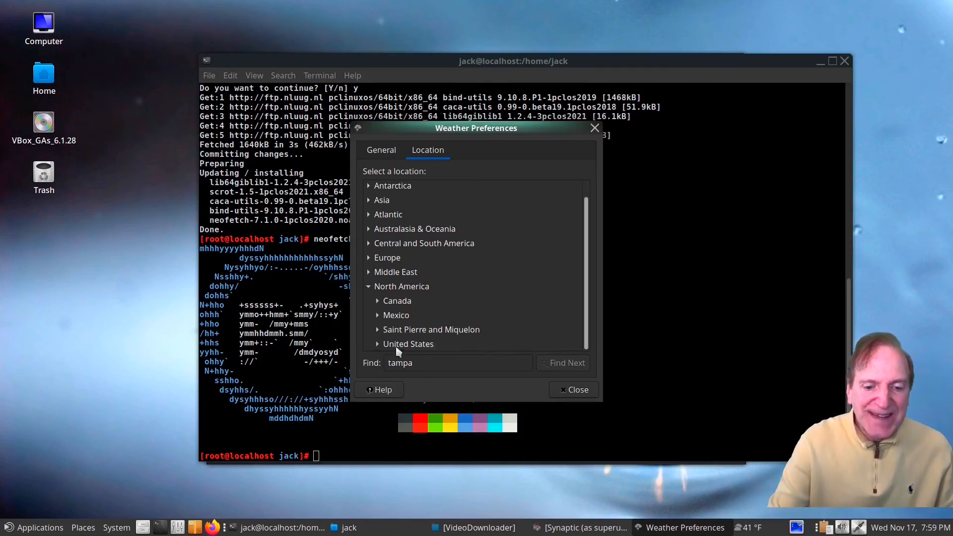
left_click(378, 344)
left_click(392, 345)
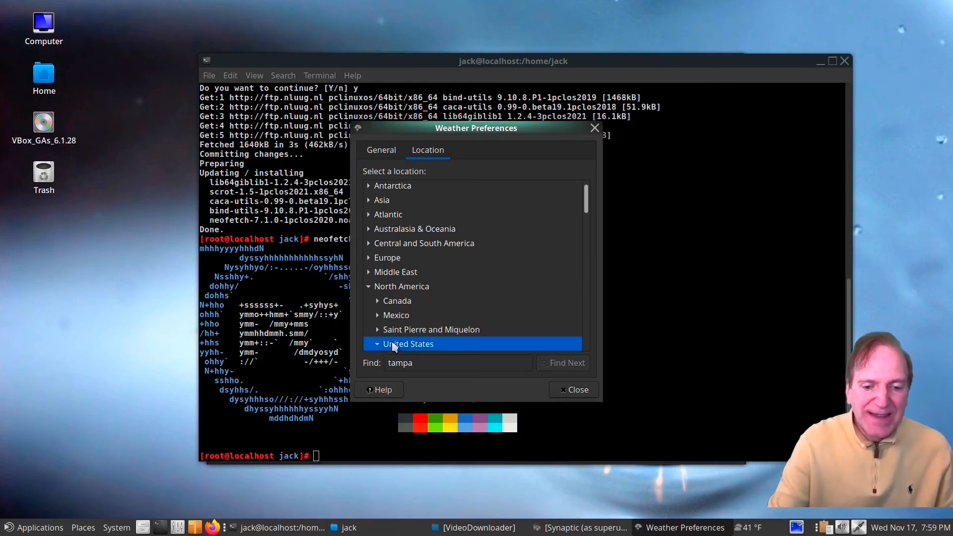
- Try searching the weather locations for tampa again with the United States entry selected
scroll(490, 326, "down", 2)
left_click(423, 363)
type("tampa")
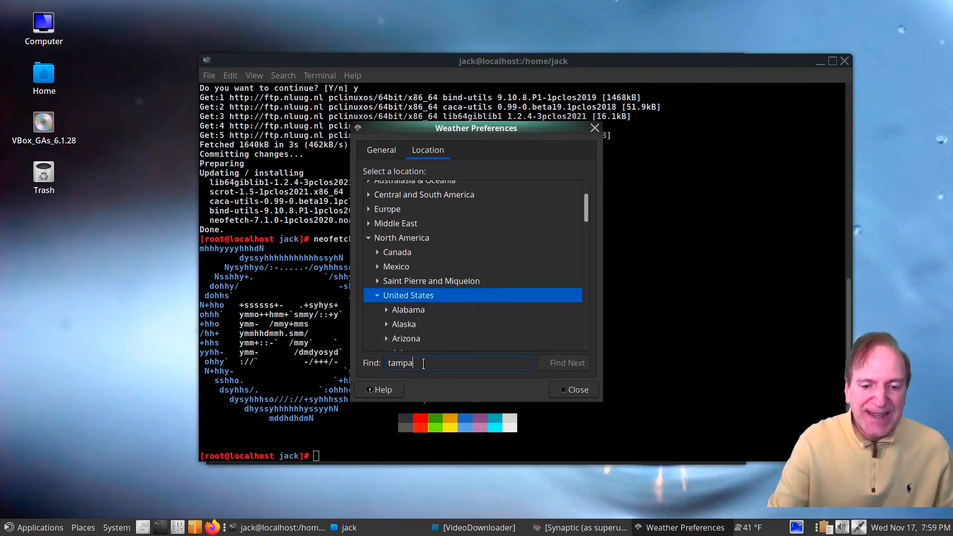
key("BackSpace")
type("a")
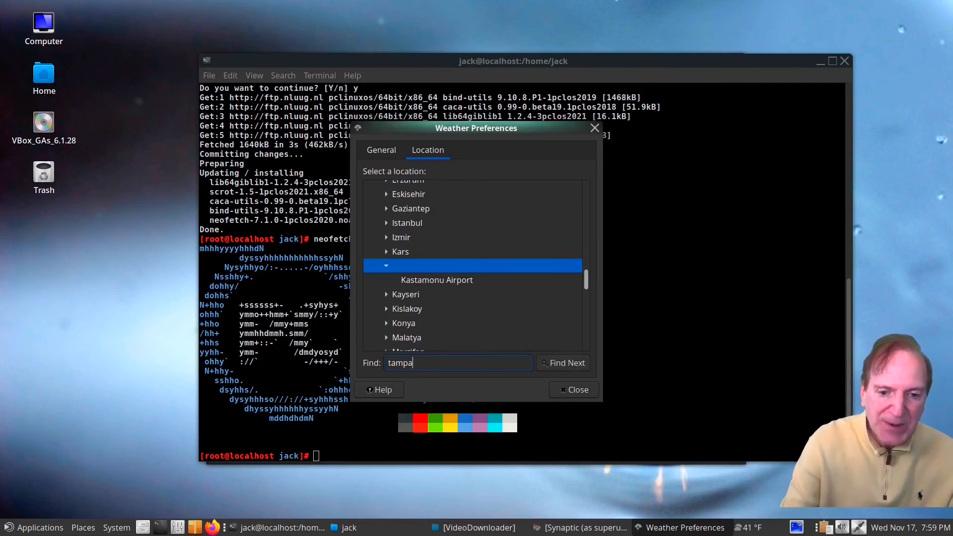
- Set the weather location to Naples Municipal Airport under Naples, Florida, and close the weather preferences
left_click_drag(584, 305, 571, 373)
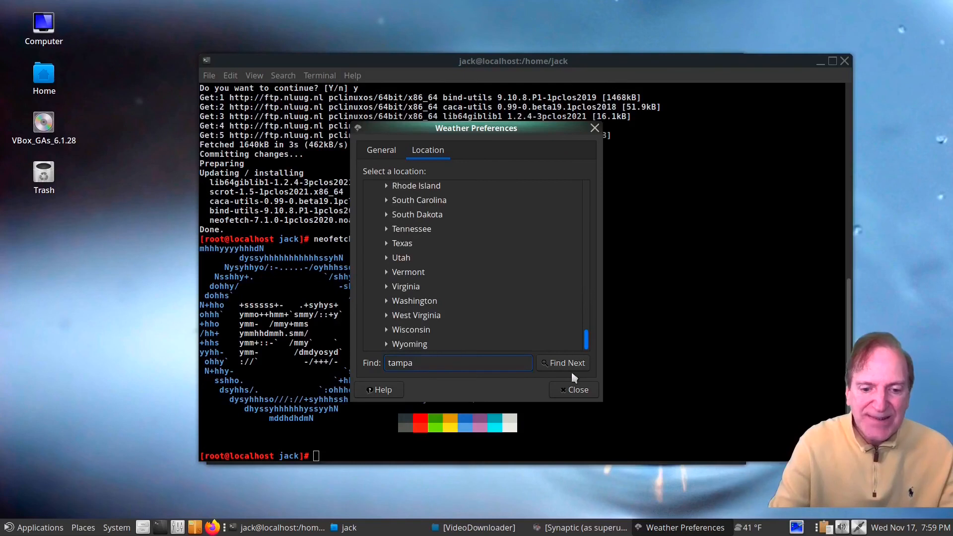
scroll(424, 255, "up", 10)
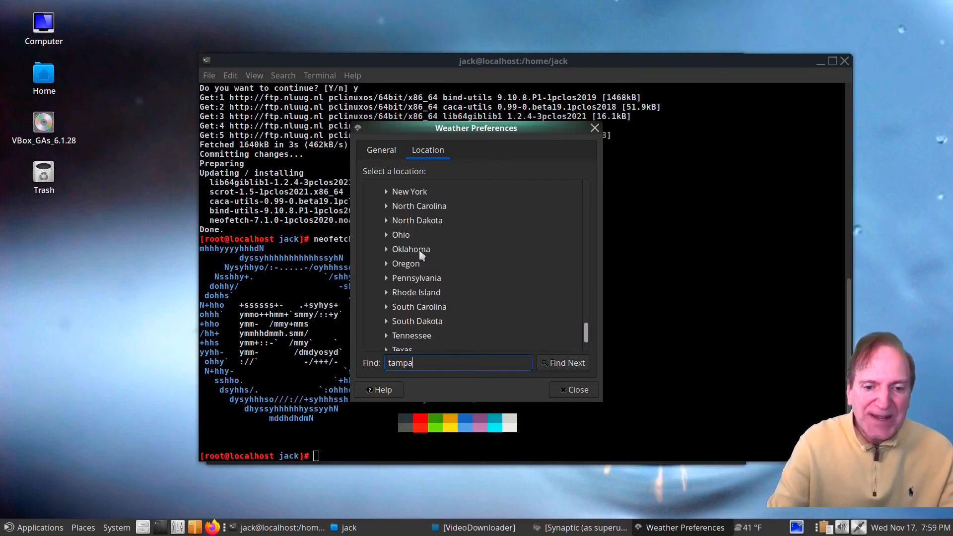
scroll(419, 259, "up", 5)
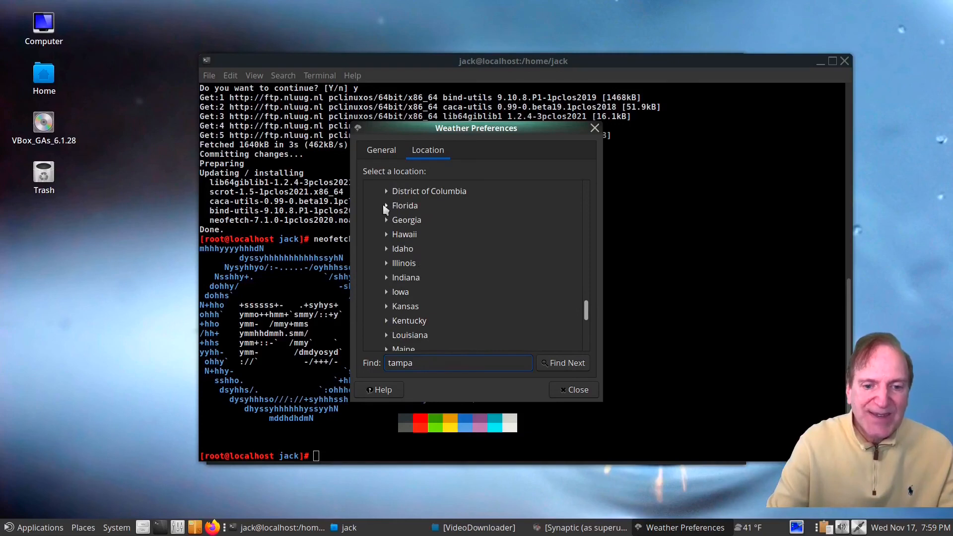
left_click(385, 206)
scroll(479, 248, "down", 5)
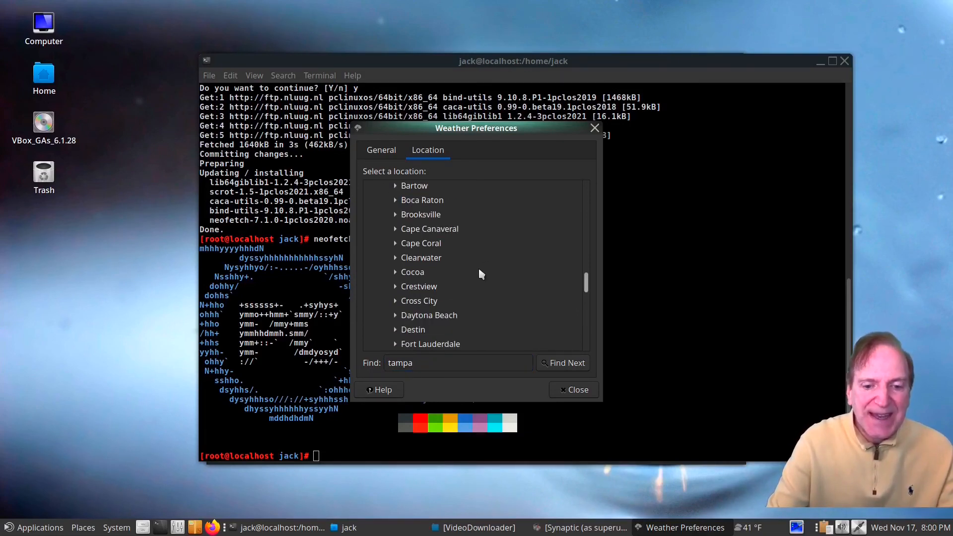
scroll(493, 279, "down", 1)
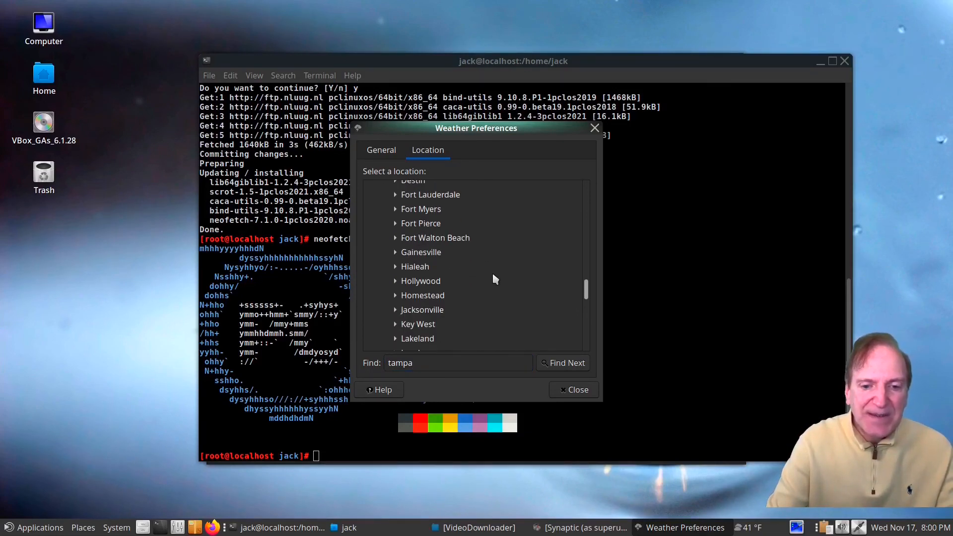
scroll(494, 280, "down", 3)
scroll(493, 281, "down", 3)
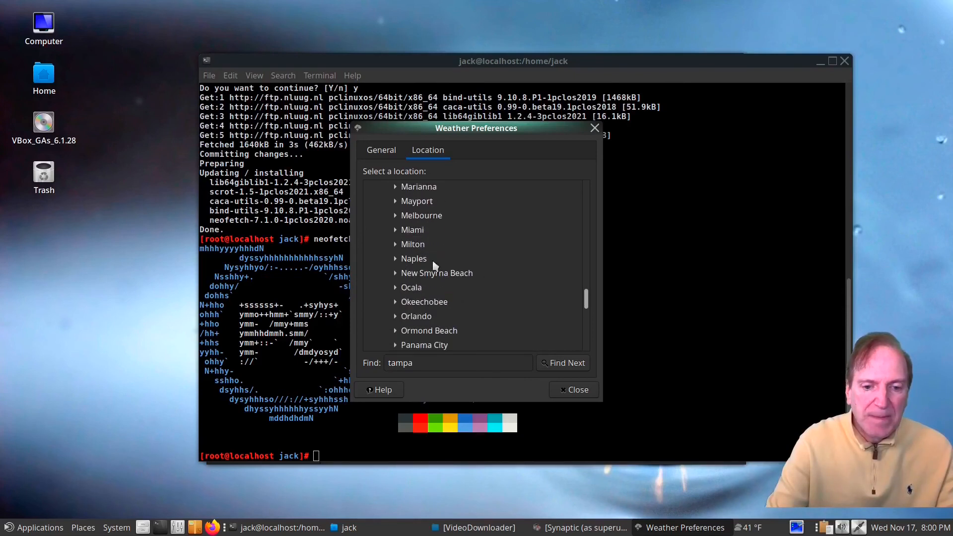
left_click(411, 259)
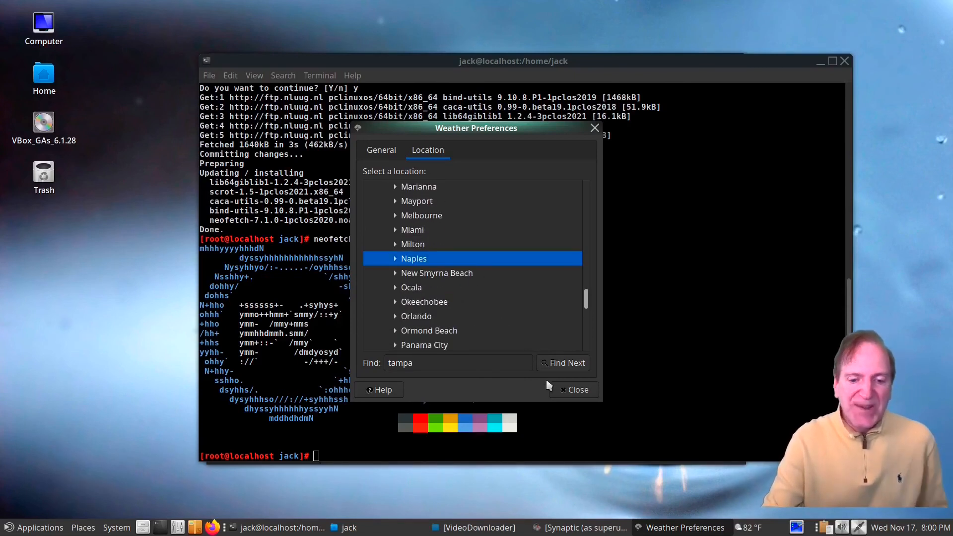
left_click(395, 259)
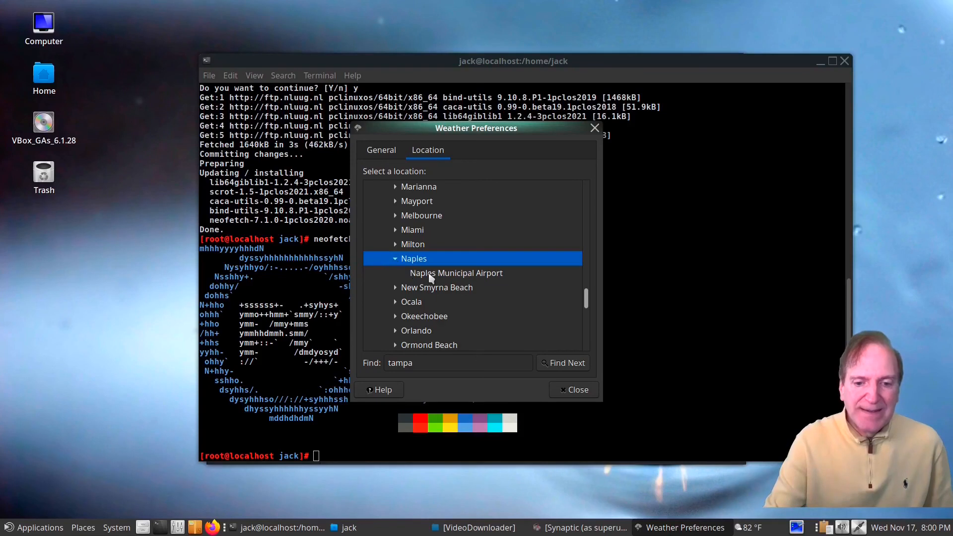
left_click(430, 273)
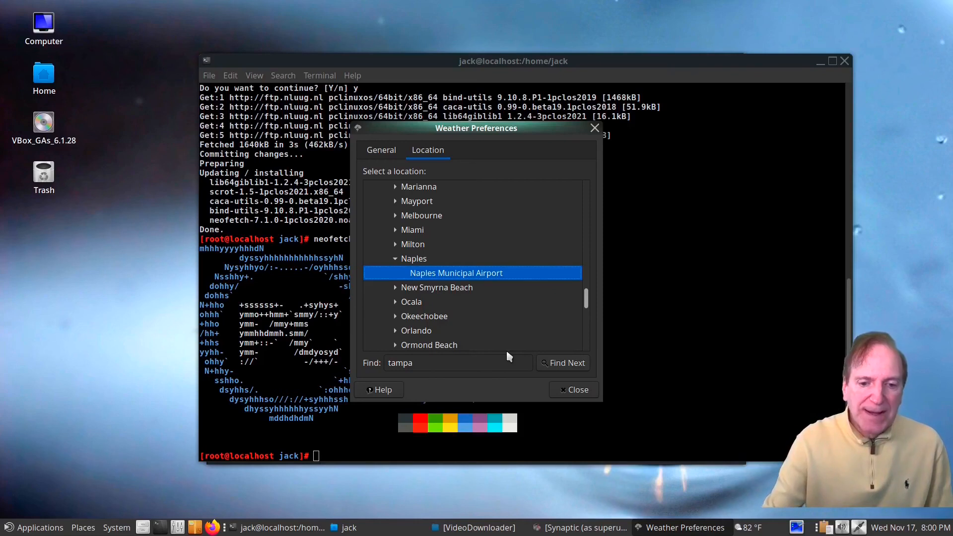
left_click_drag(427, 363, 374, 365)
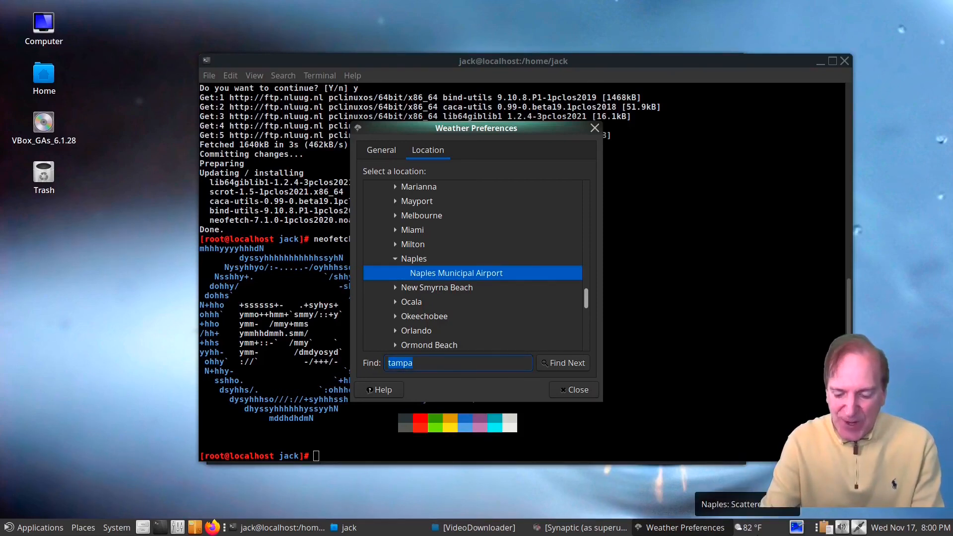
left_click(577, 392)
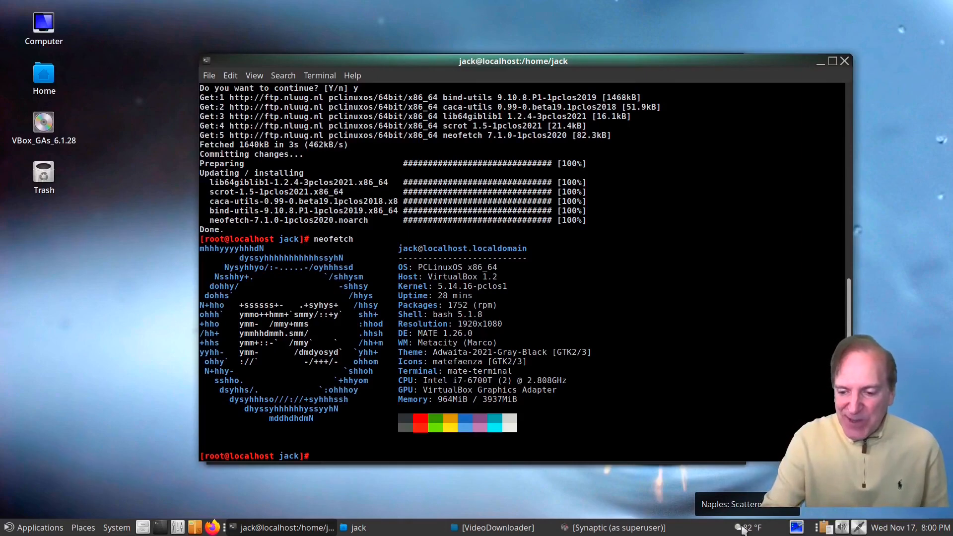
- Examine the current conditions and forecast in the weather applet's details and close them
left_click(743, 528)
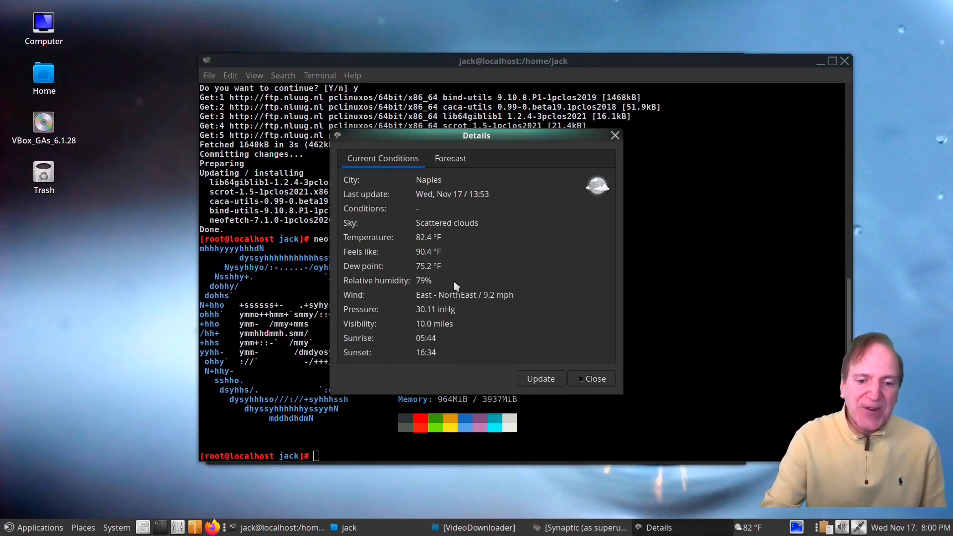
left_click(442, 161)
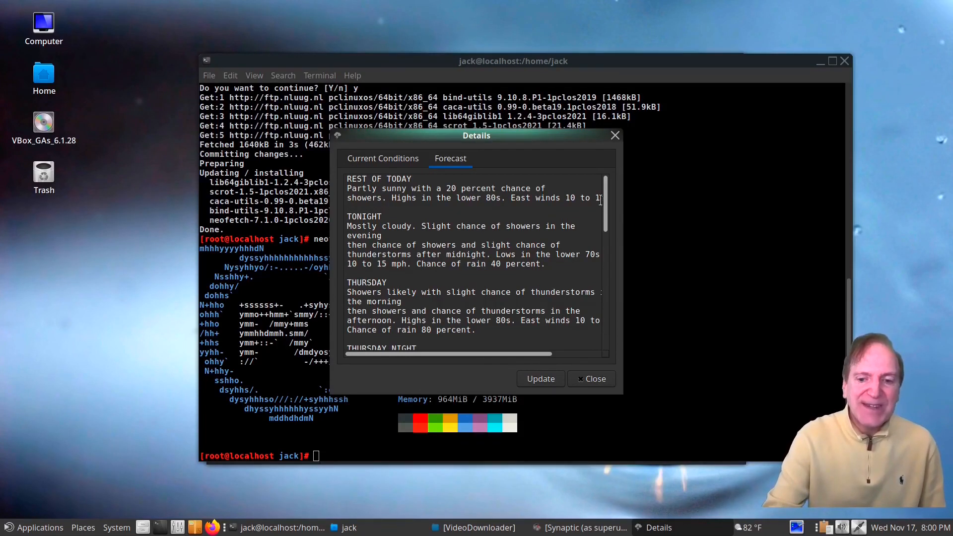
left_click_drag(606, 203, 624, 177)
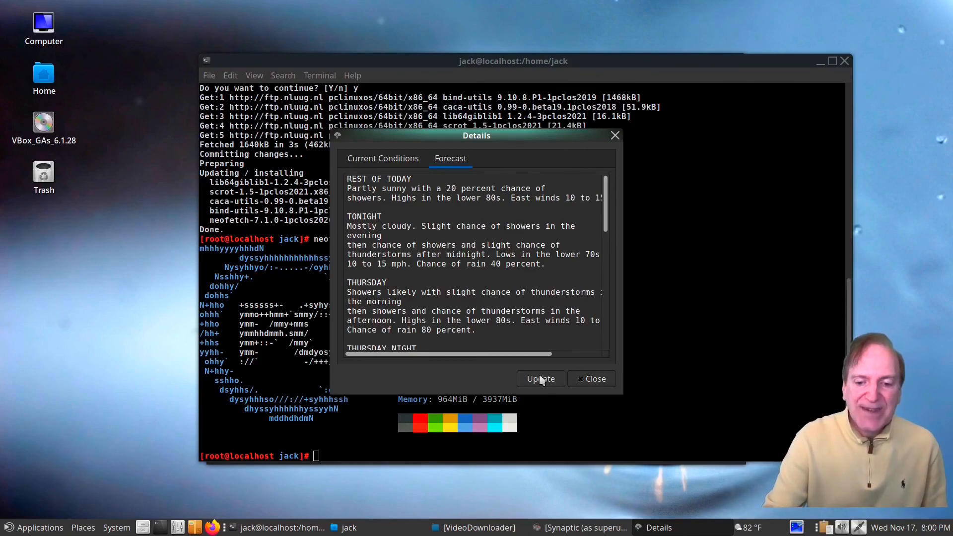
left_click(592, 379)
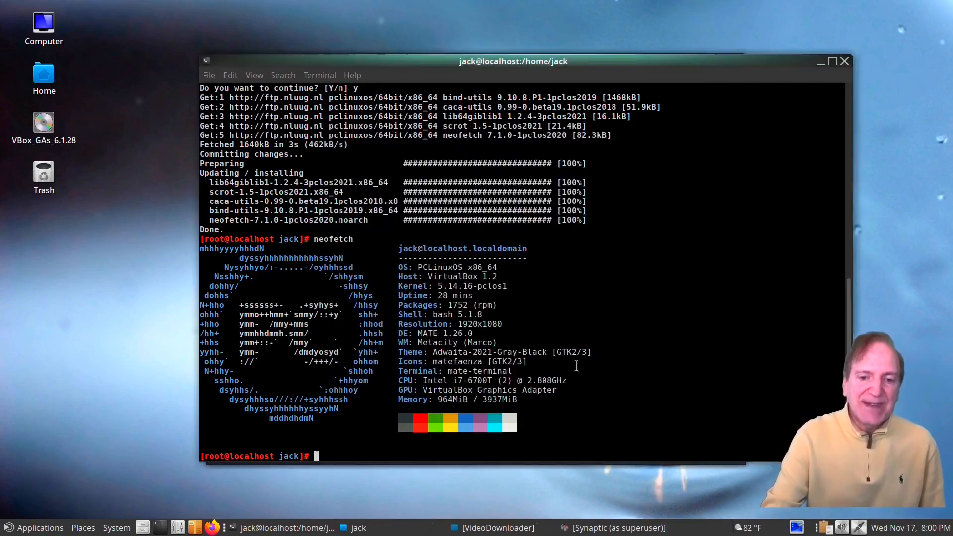
- Close the terminal and move the home folder window slightly up and to the left on the desktop
key("alt+F4")
left_click(571, 316)
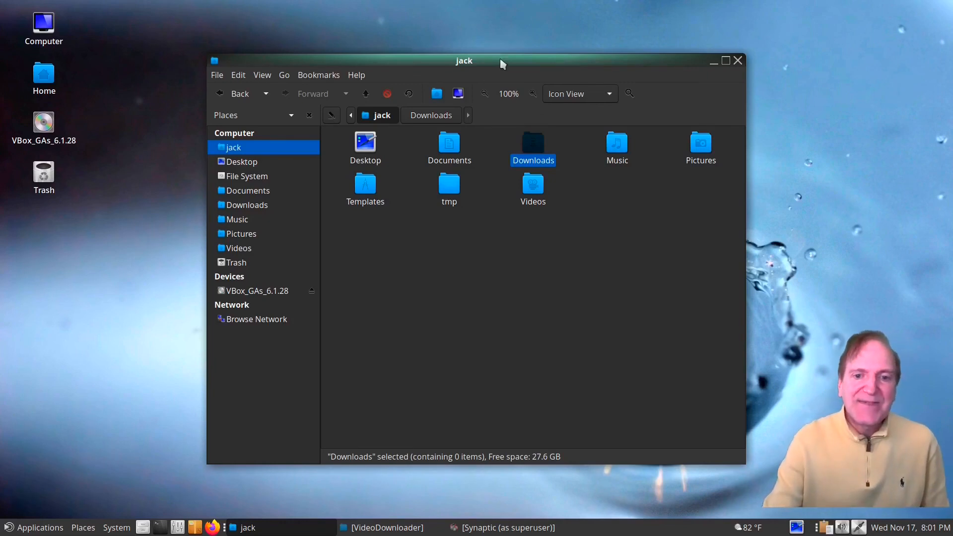
left_click_drag(501, 60, 475, 49)
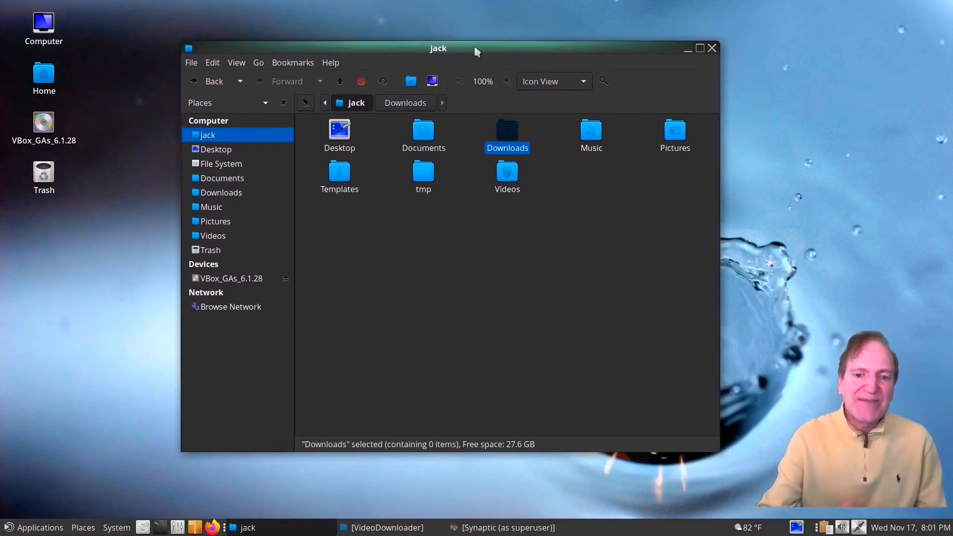